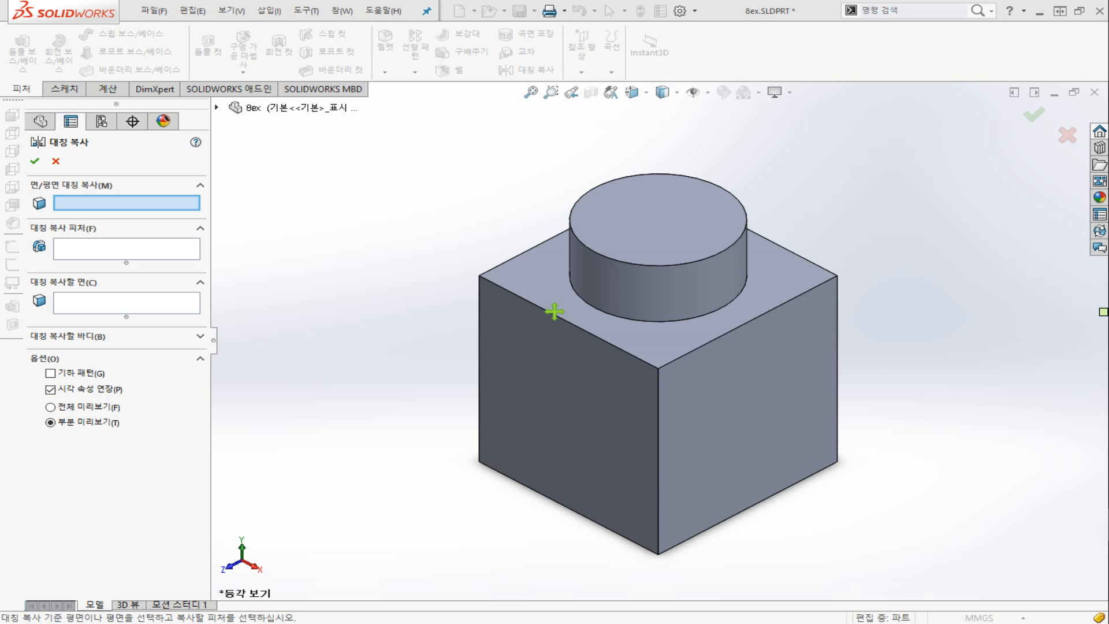
click(201, 336)
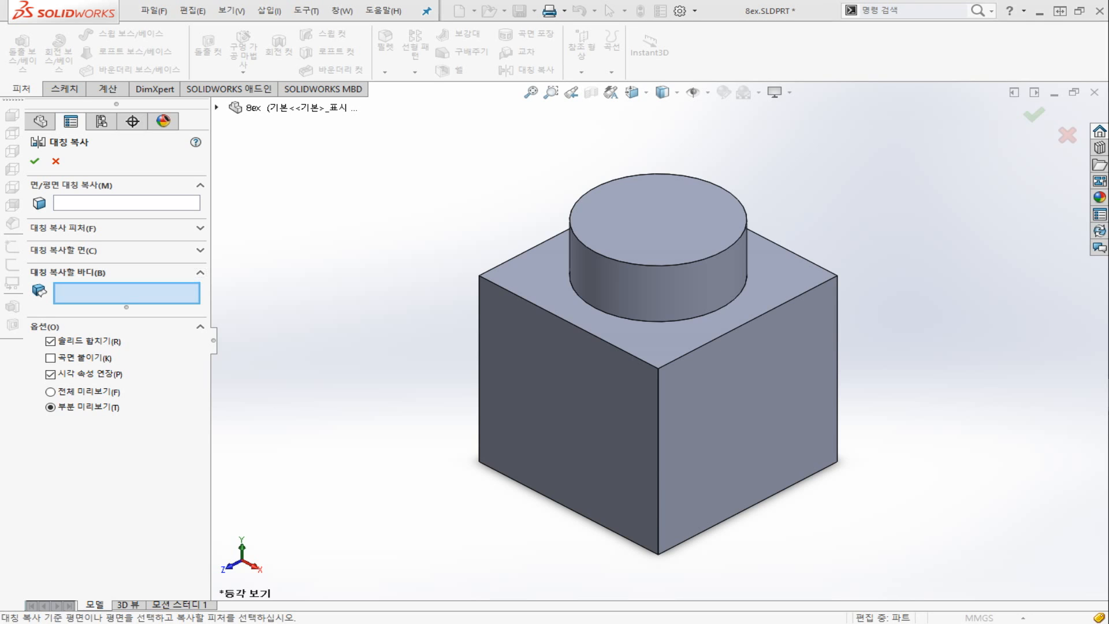
click(200, 227)
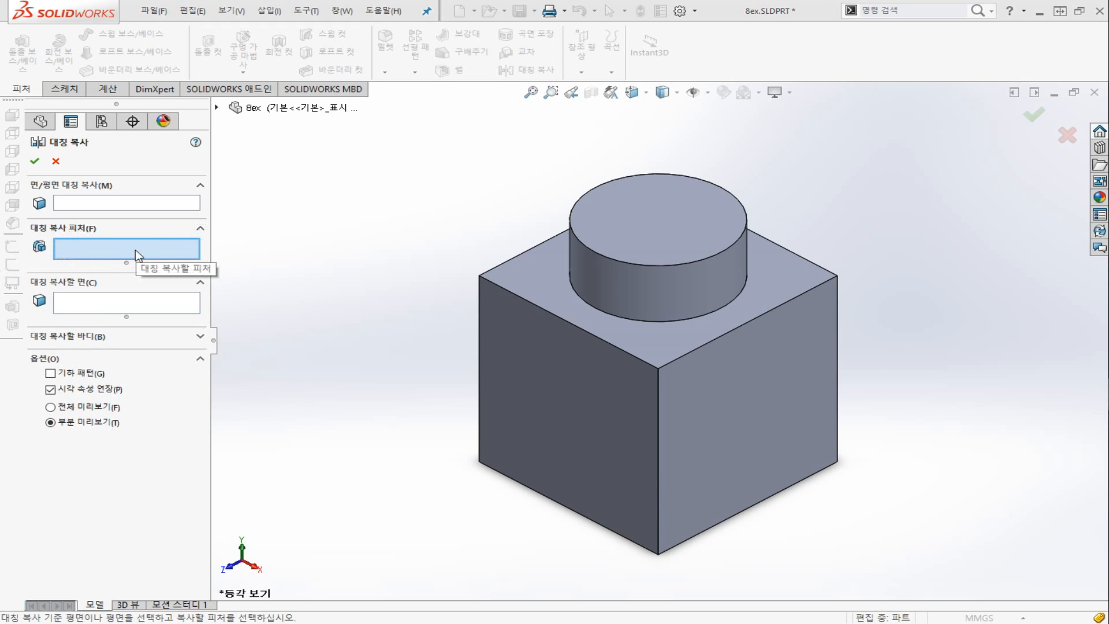
click(217, 110)
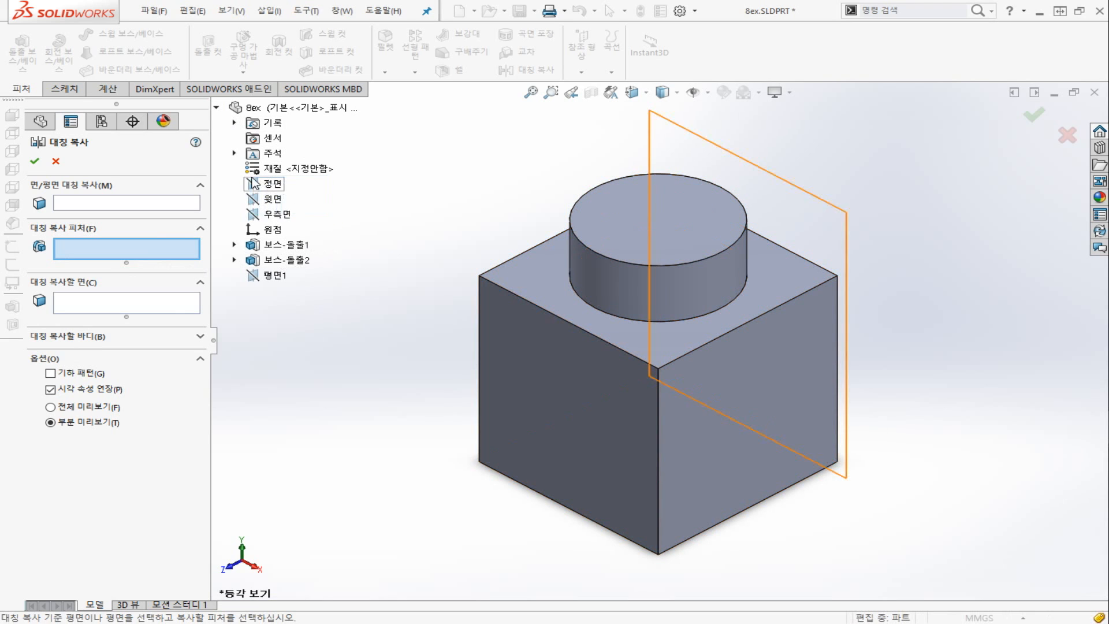
click(55, 161)
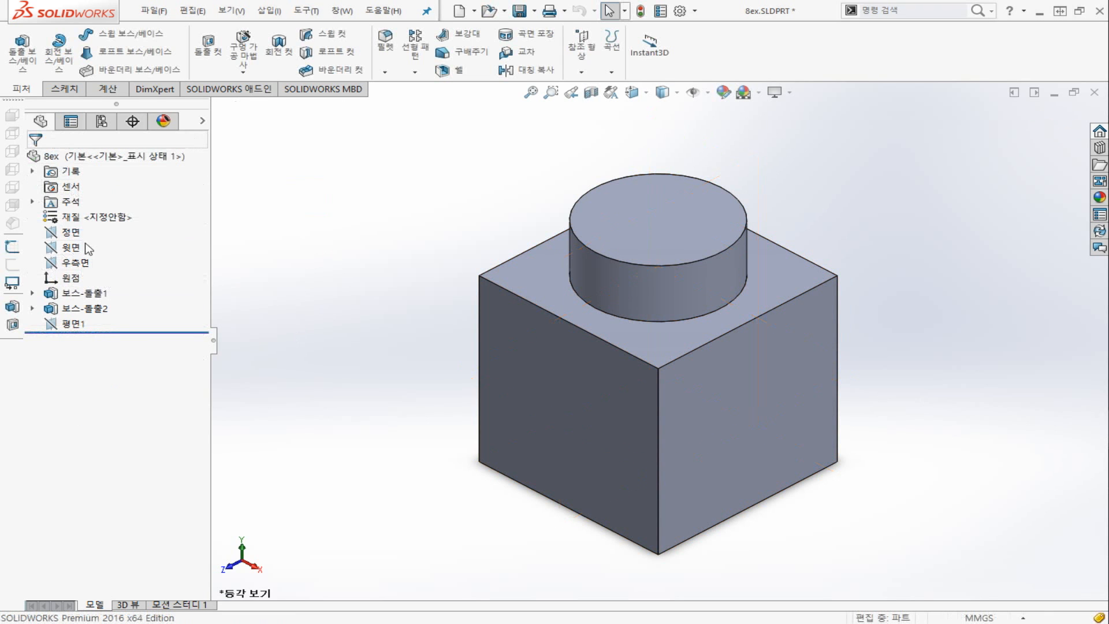
Examine the front, top and right reference planes together, and the box and cylinder extrusions individually, on the model
click(68, 232)
ctrl+click(68, 247)
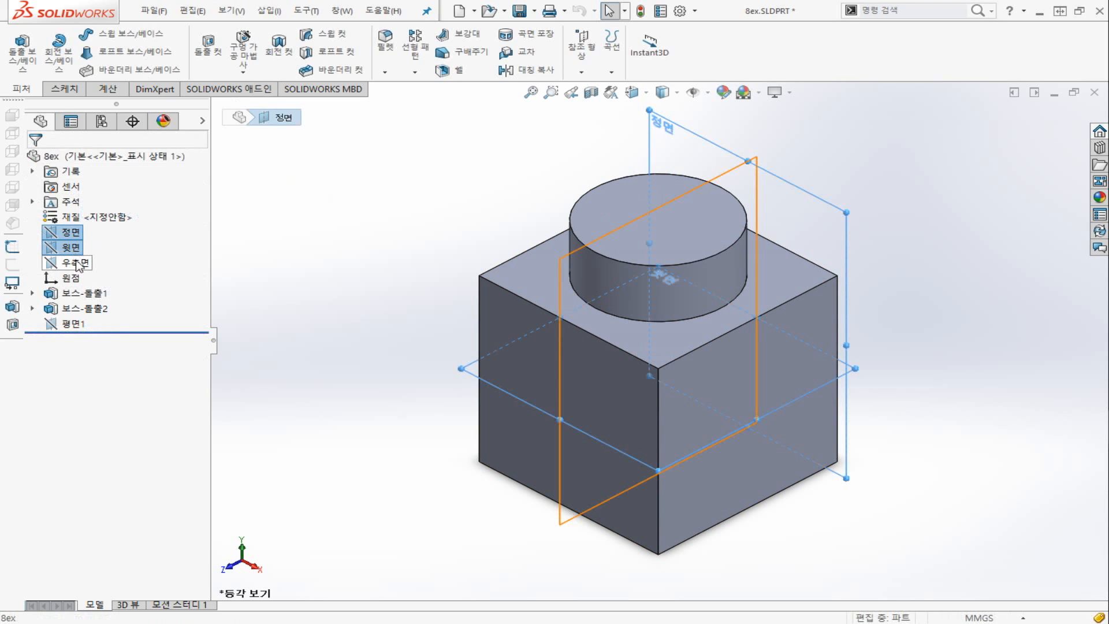
ctrl+click(77, 262)
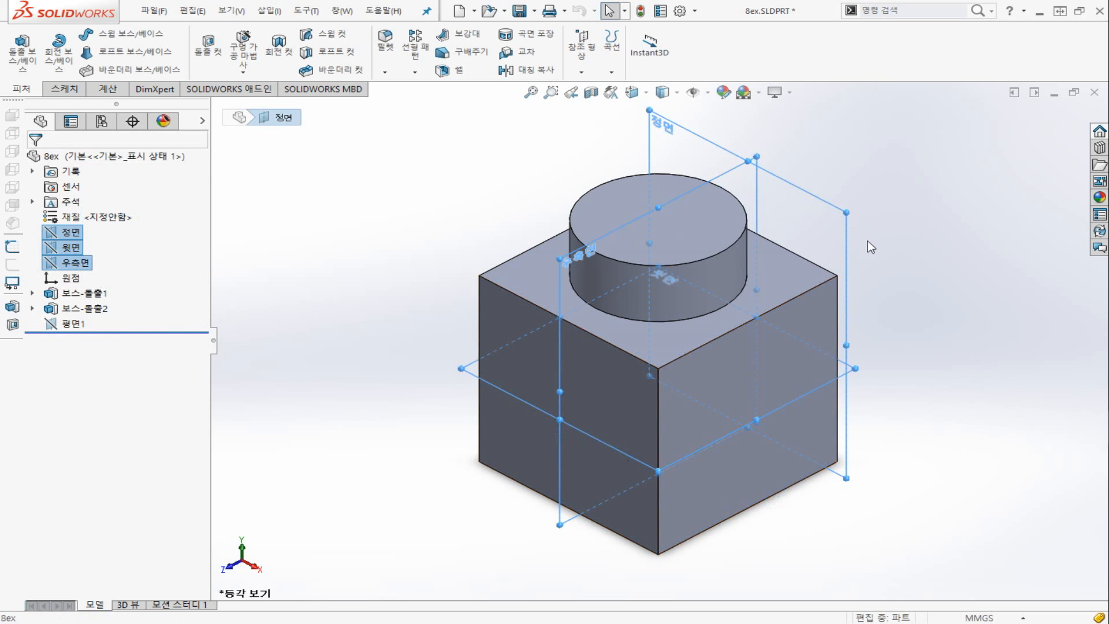
click(265, 181)
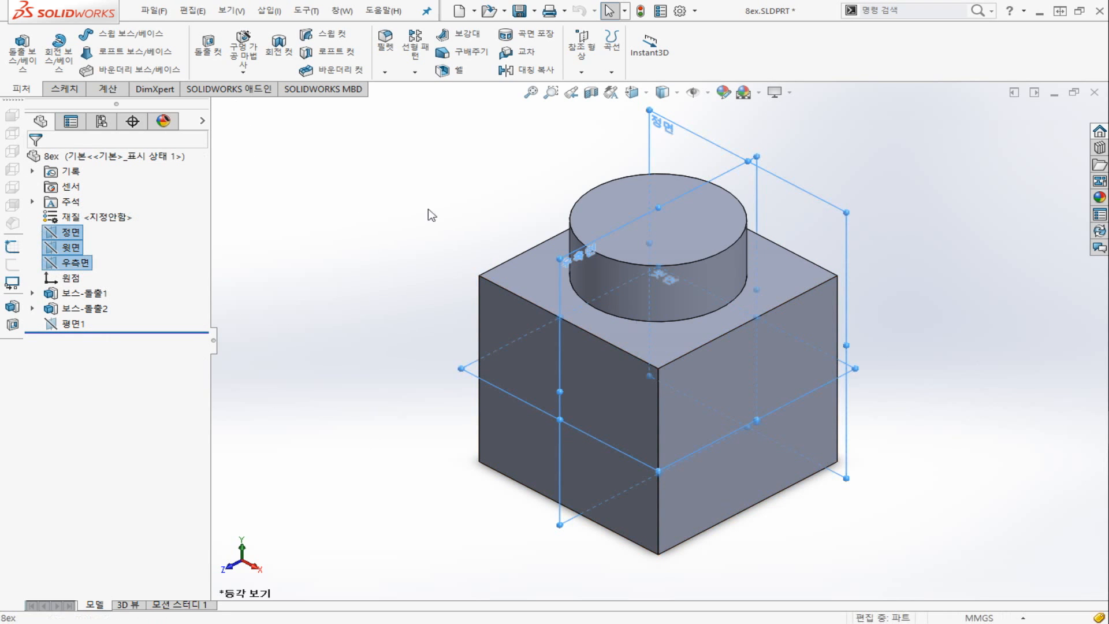
click(96, 297)
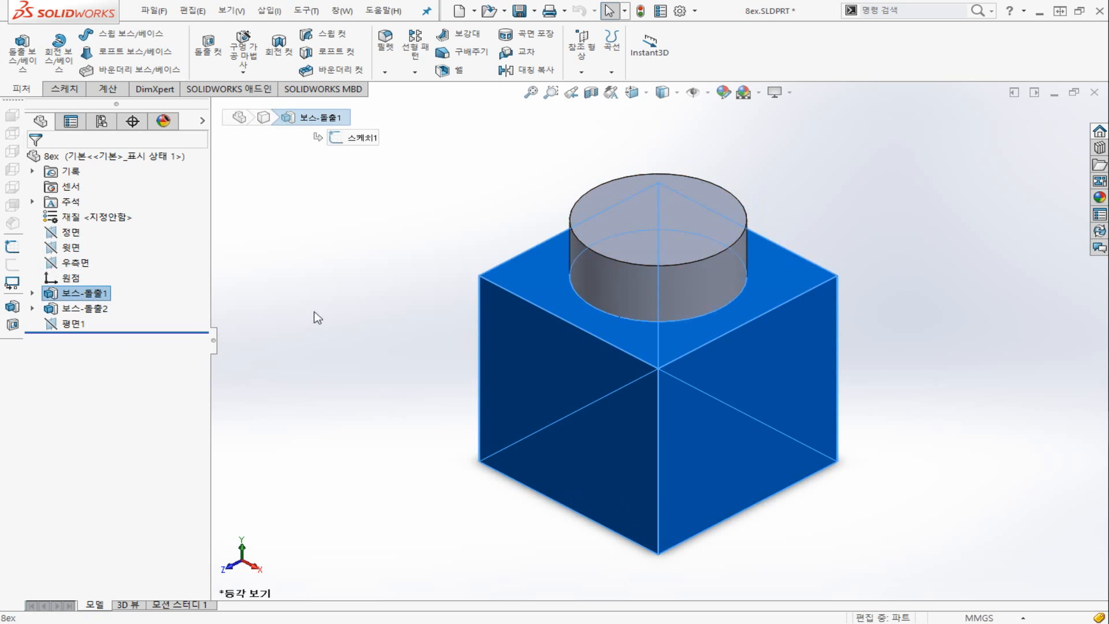
click(303, 266)
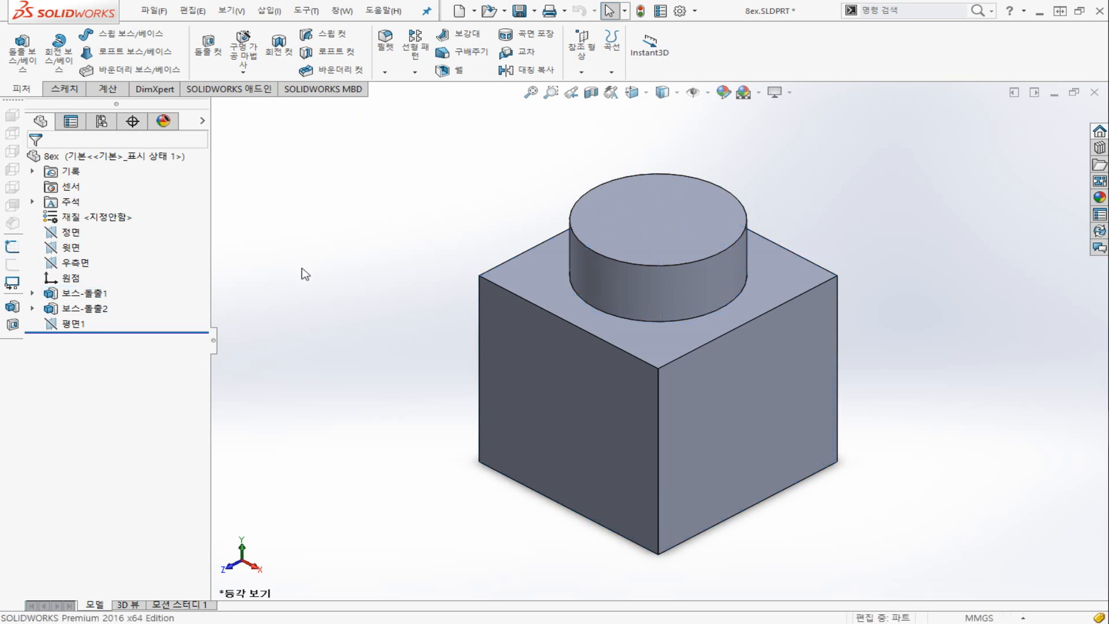
click(94, 311)
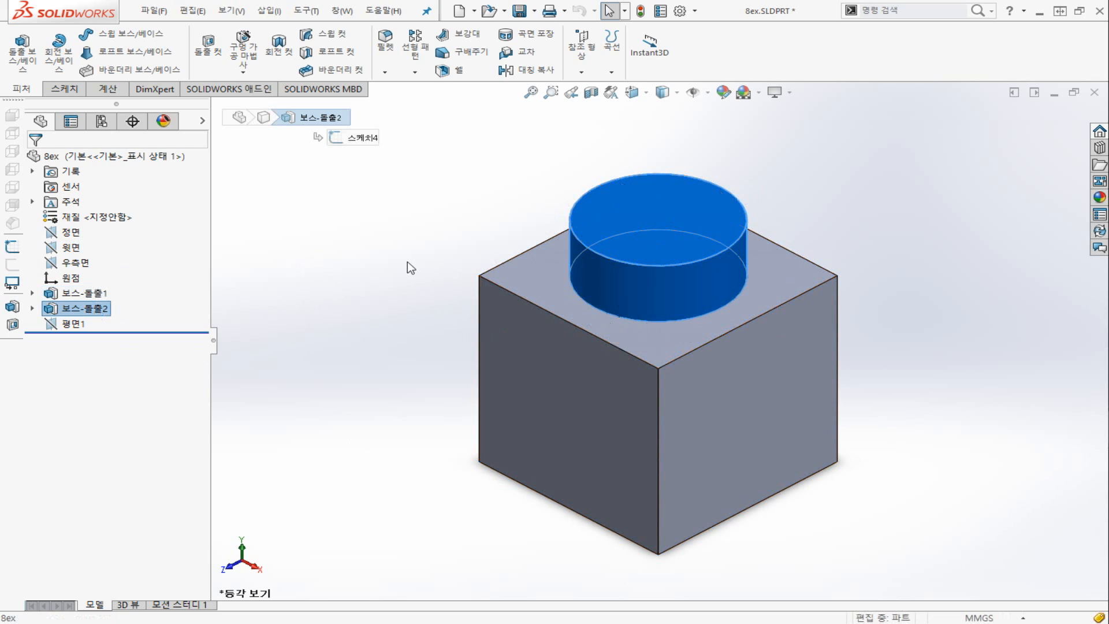
click(361, 247)
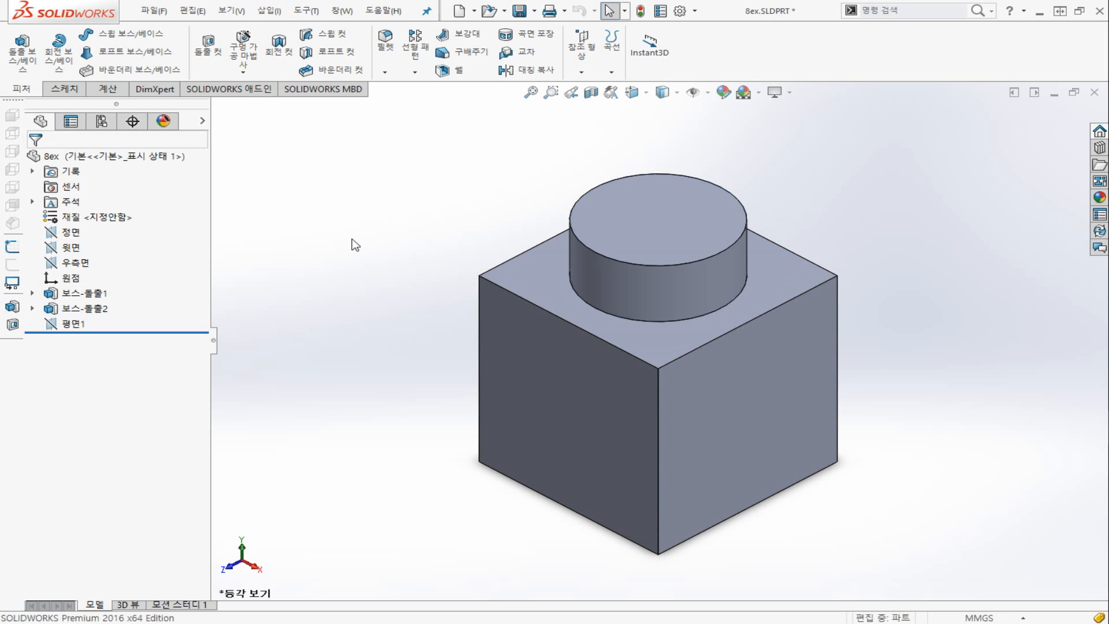
Mirror the cylinder extrusion (보스-돌출2) about the top plane (윗면) with the full preview option (전체 미리보기)
click(520, 70)
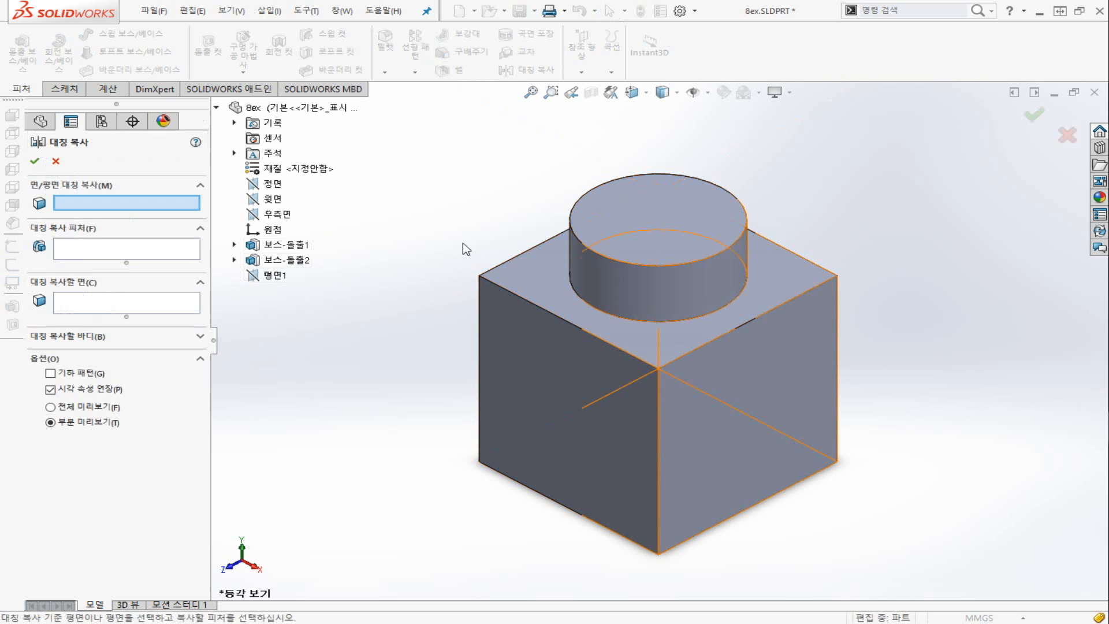
key(f)
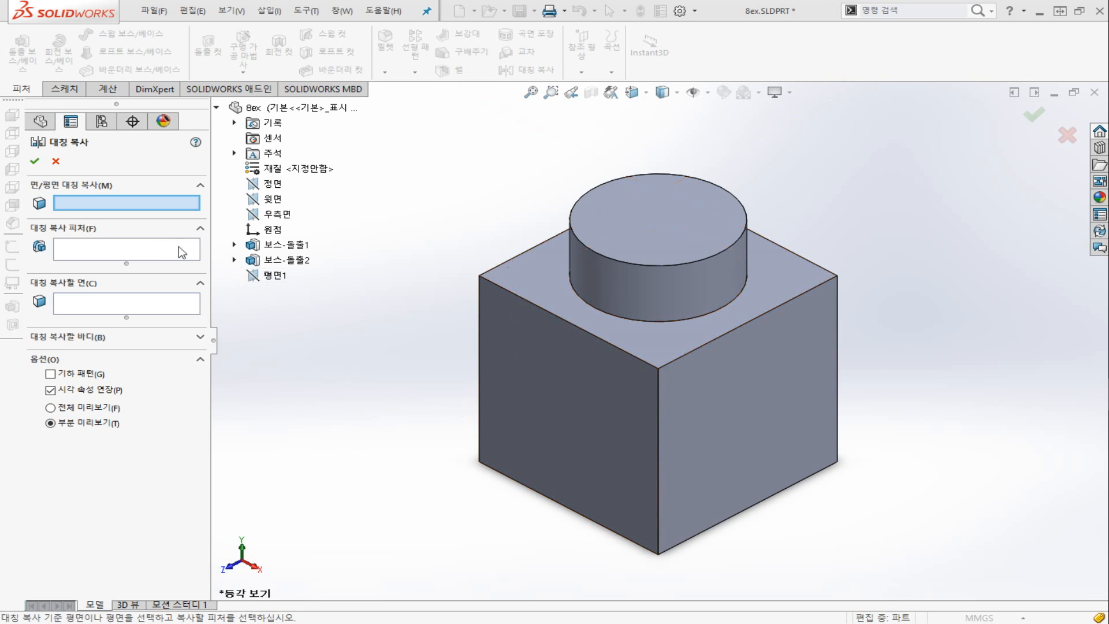
click(602, 278)
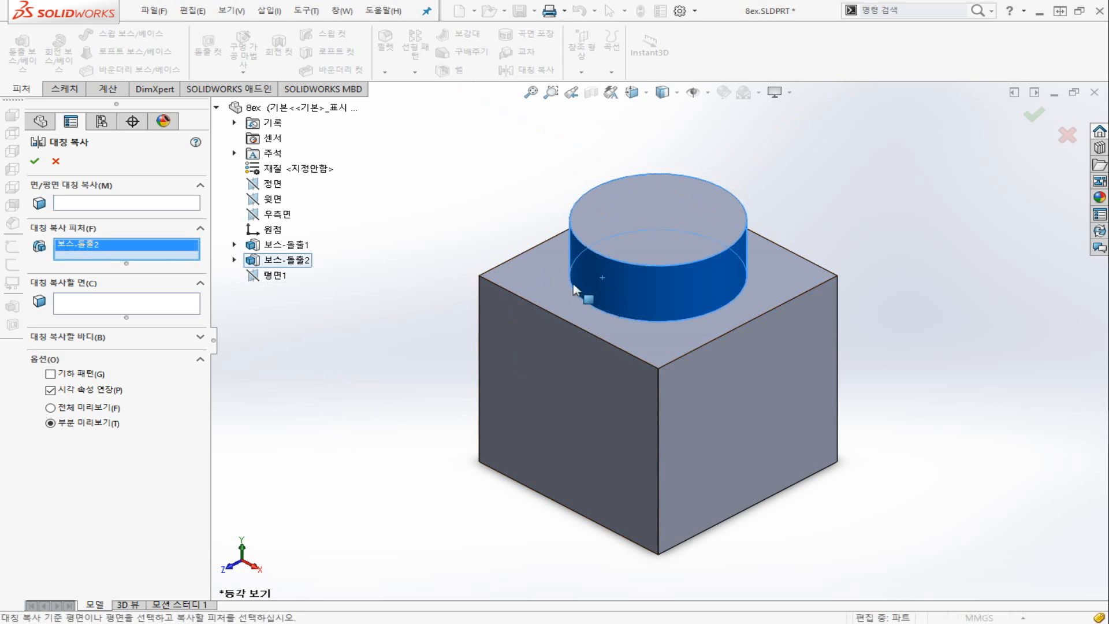
click(96, 203)
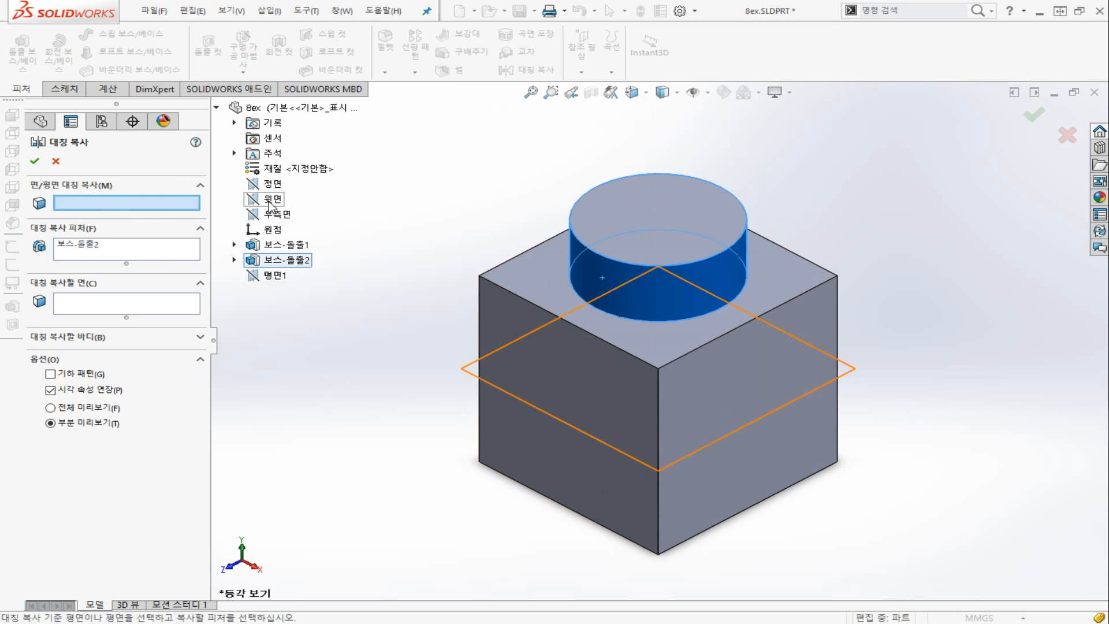
click(269, 203)
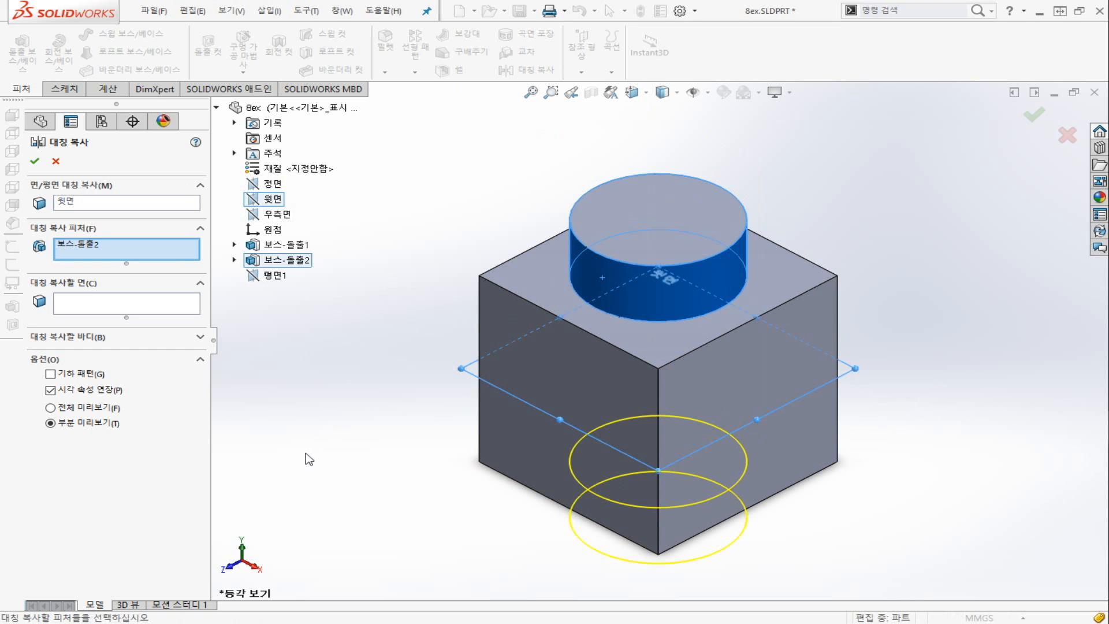
key(f)
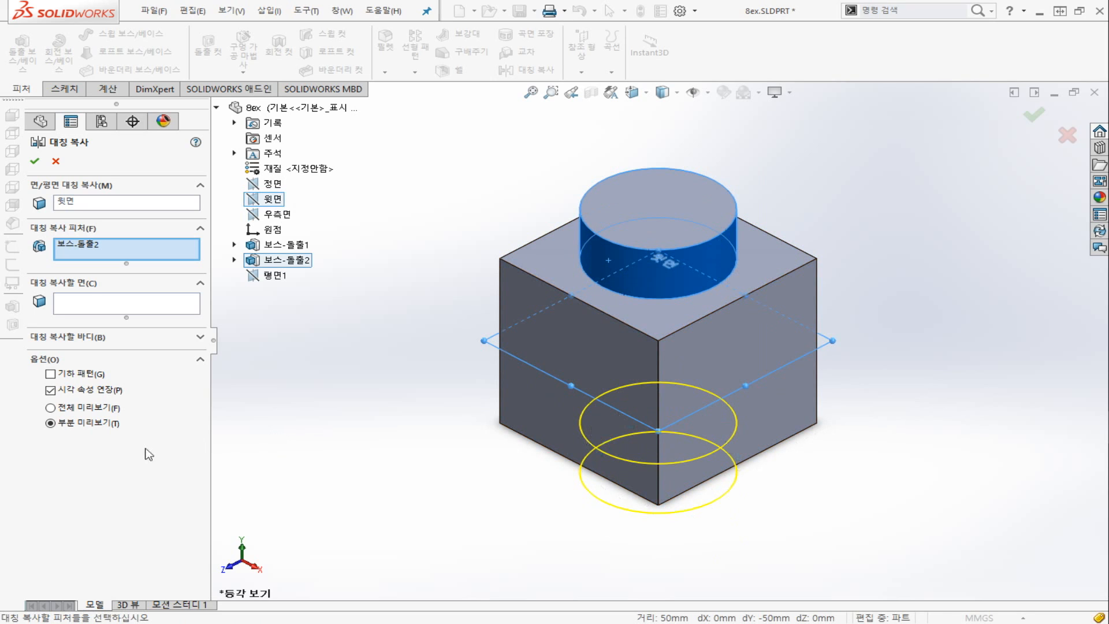
click(101, 409)
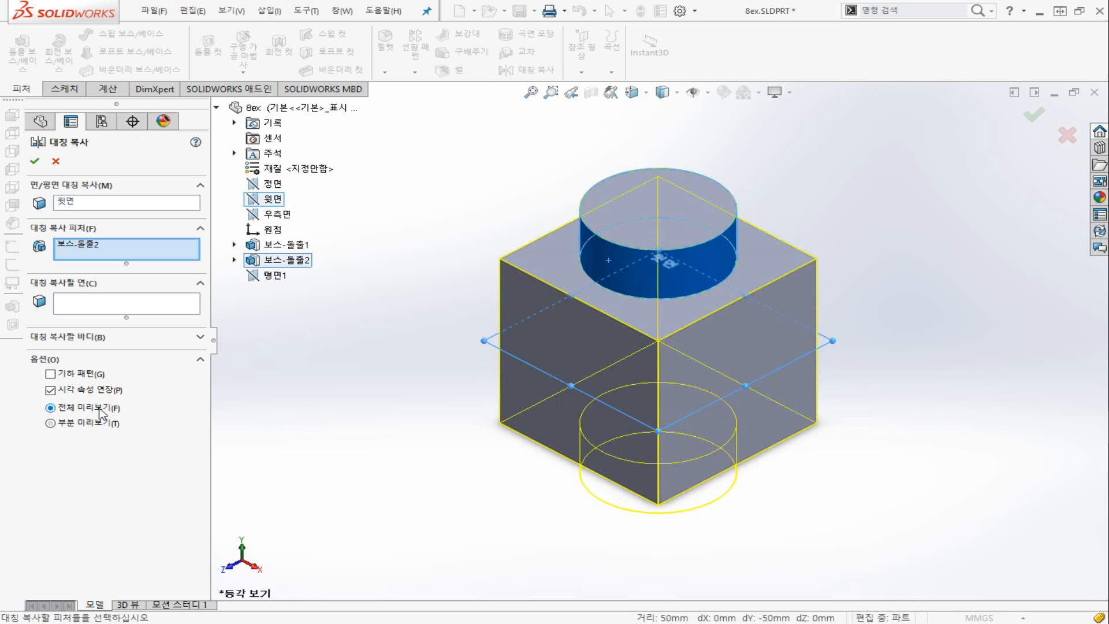
click(35, 161)
Roll the feature history back to just after 평면1, excluding the mirrored cylinder
middle_drag(421, 449, 361, 367)
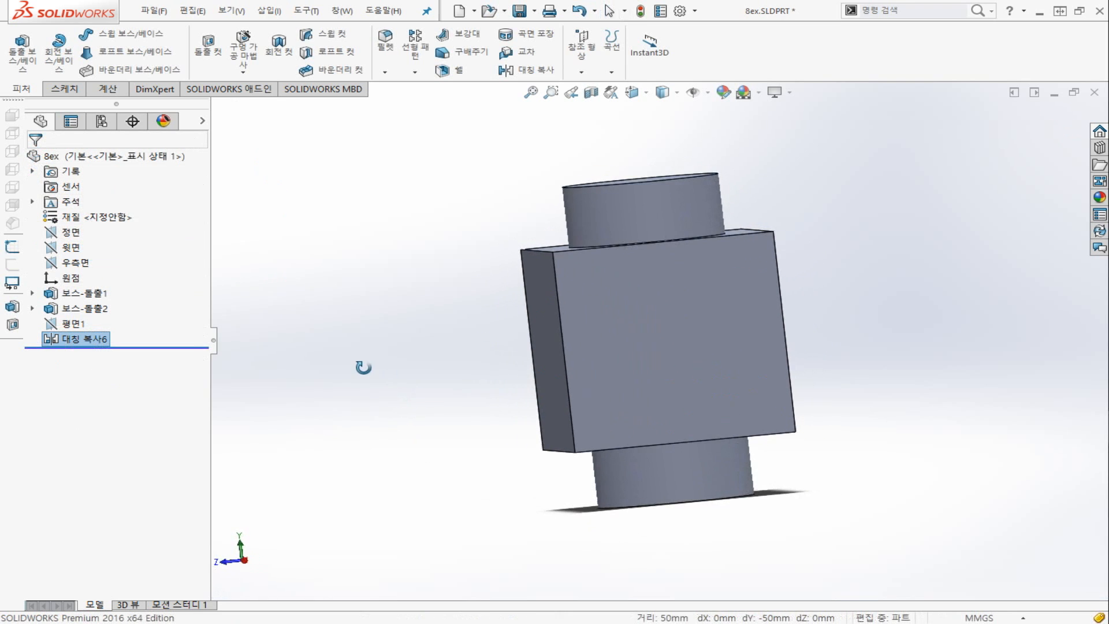
click(620, 384)
key(ctrl+8)
click(365, 463)
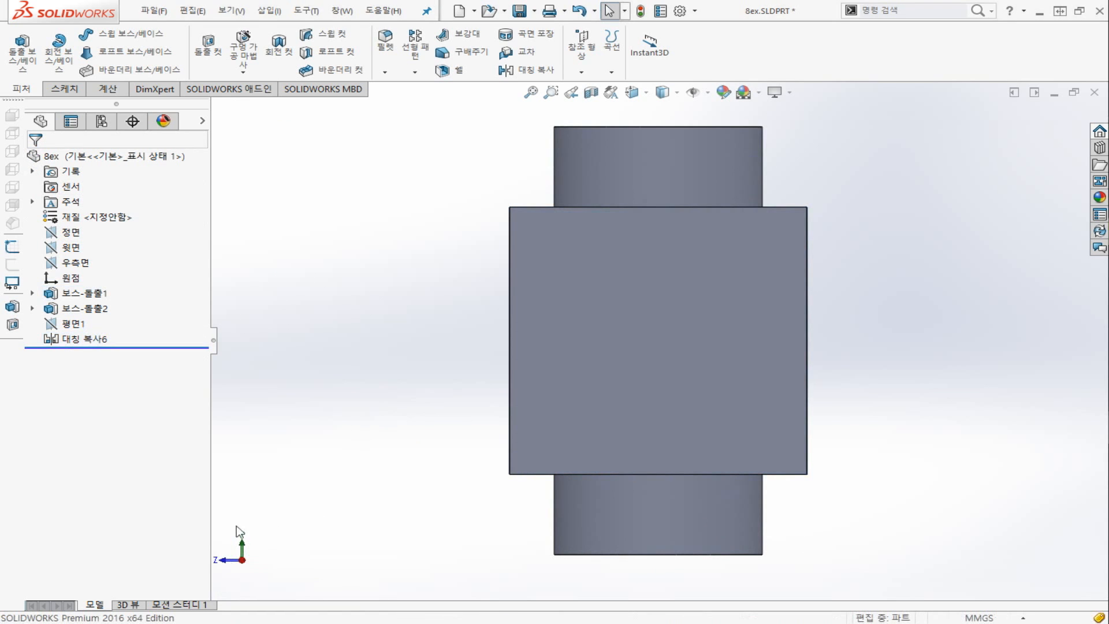
key(ctrl+7)
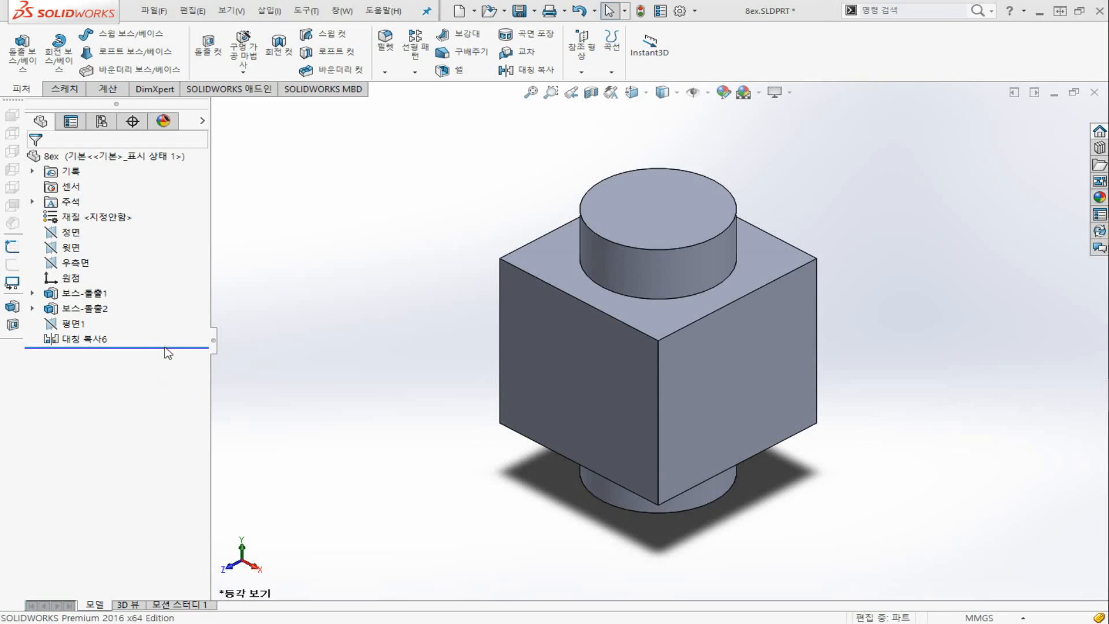
drag(174, 347, 175, 333)
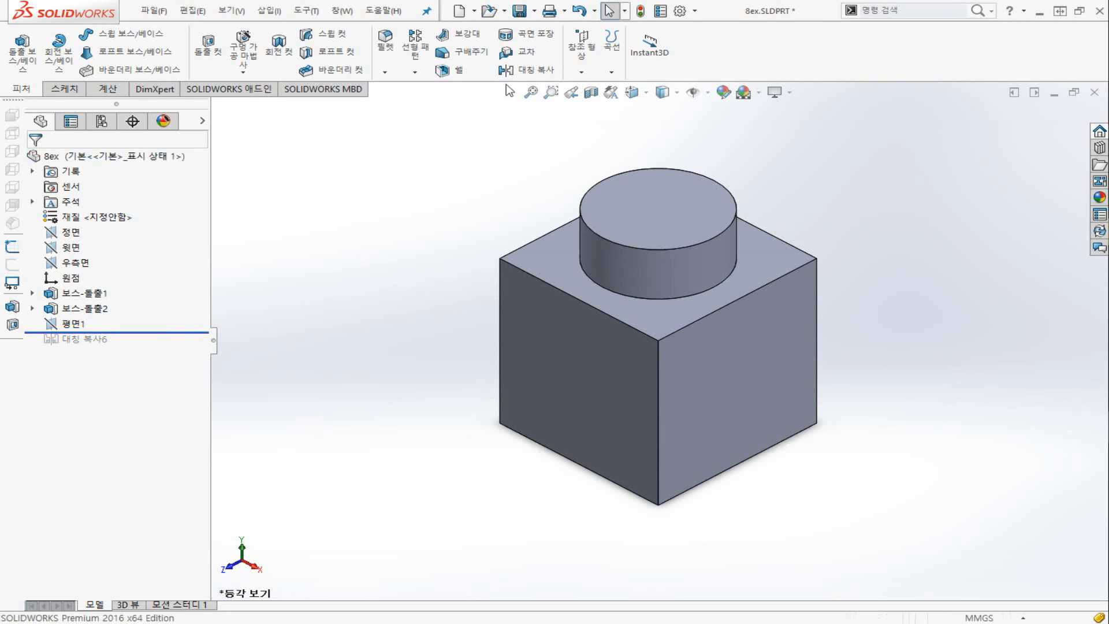
Mirror the whole solid body about the cylinder's flat top face, keeping the merge solids option on
click(543, 69)
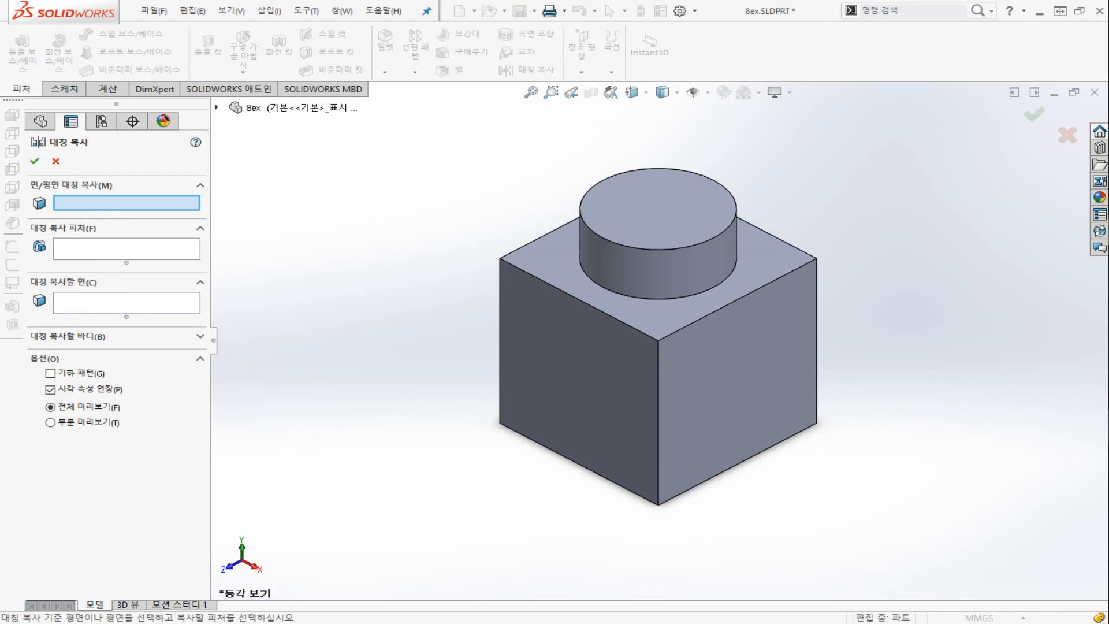
click(97, 338)
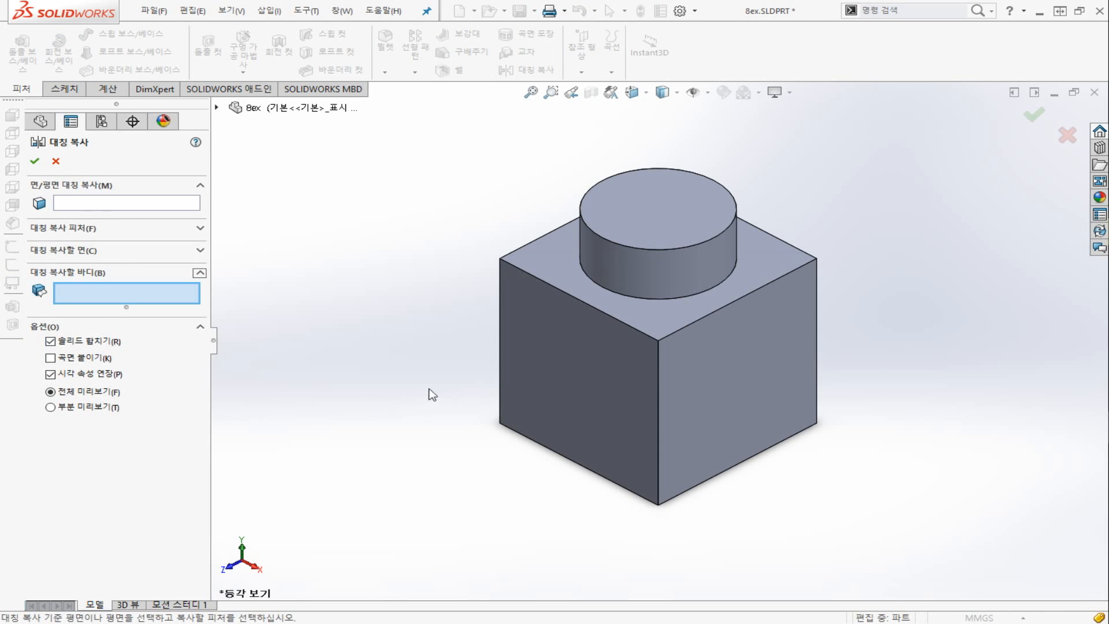
click(560, 365)
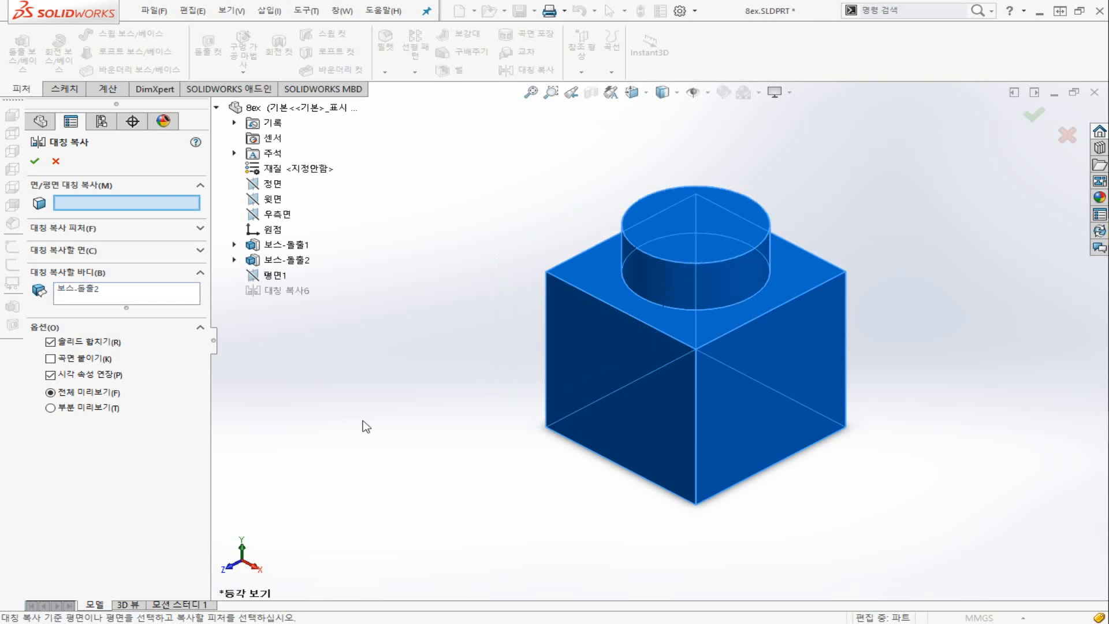
scroll(552, 455, down, 1)
scroll(743, 423, up, 1)
scroll(810, 404, up, 1)
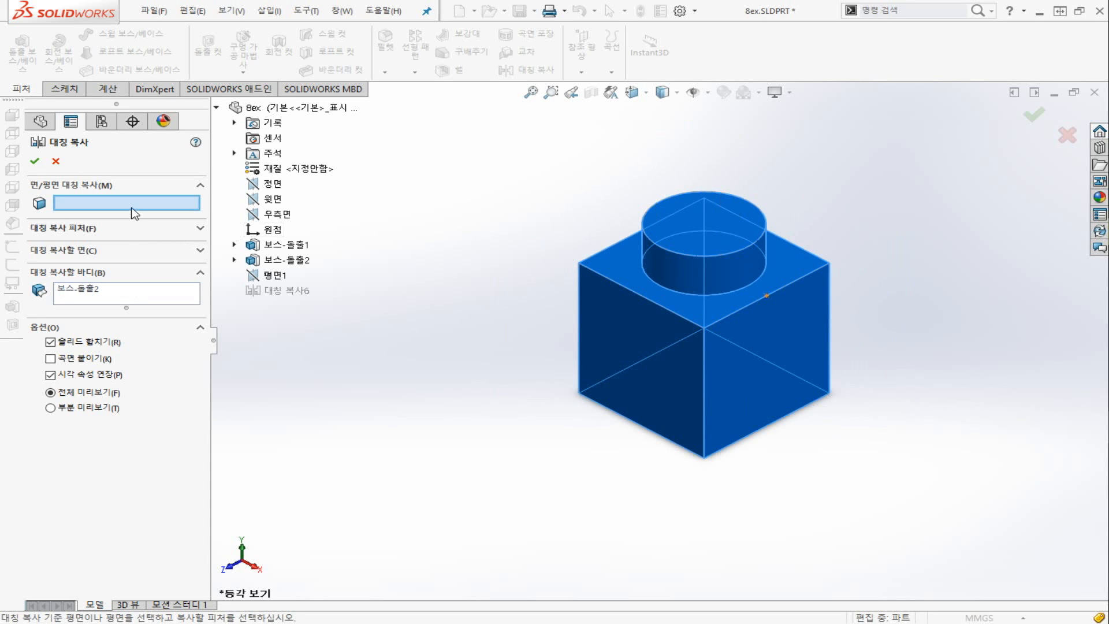
click(704, 216)
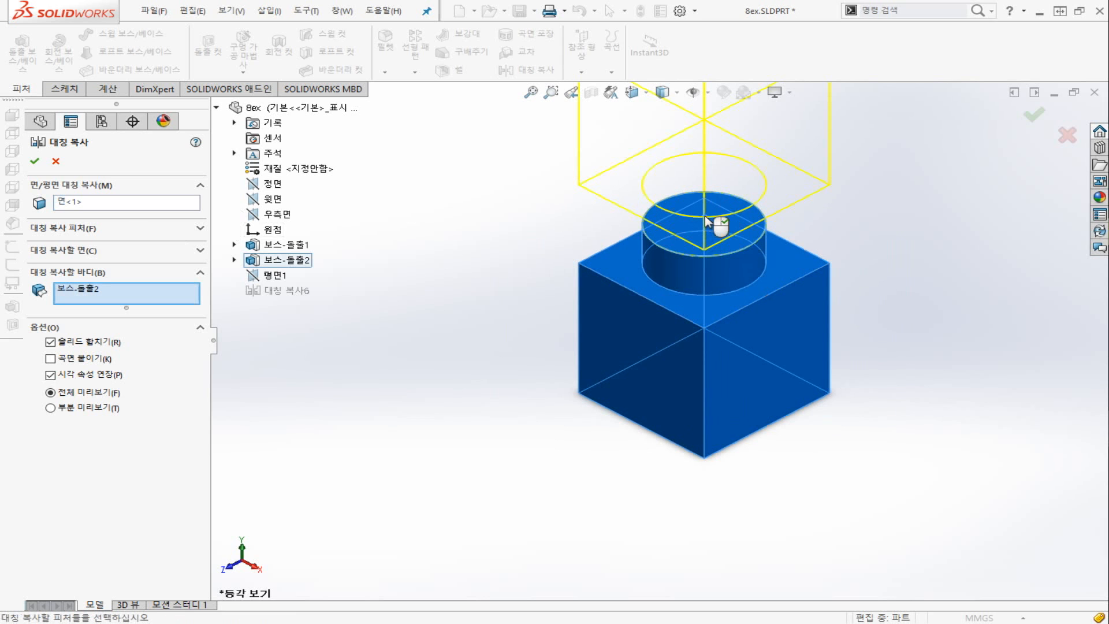
key(f)
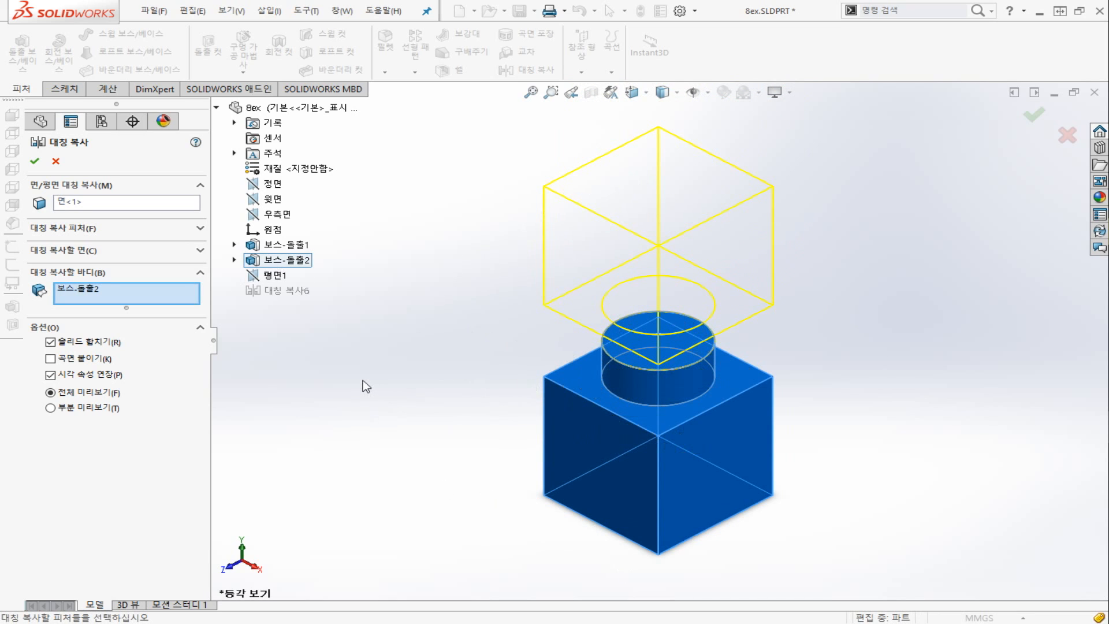
click(35, 161)
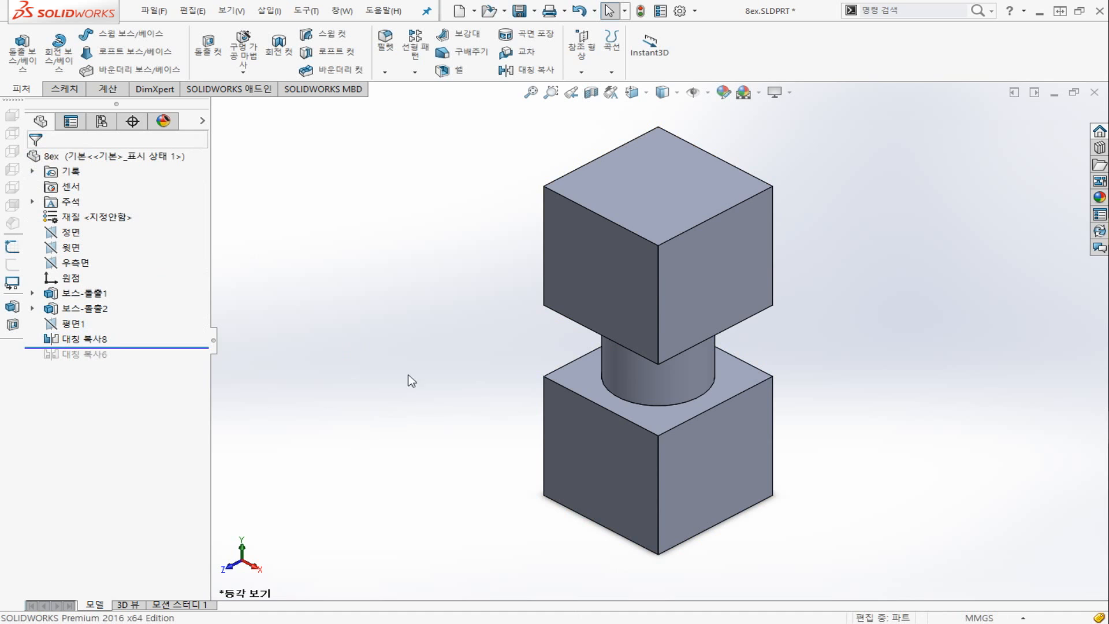
Show the reference plane 평면1 and roll the feature history back to just after it, excluding the mirrored body
click(68, 325)
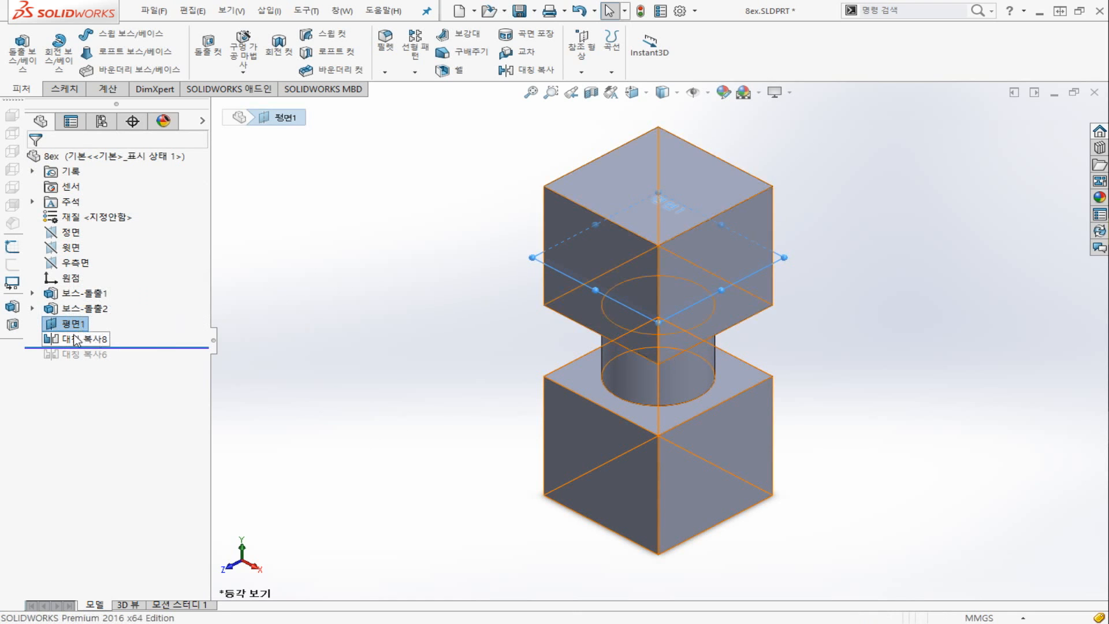
drag(154, 348, 144, 330)
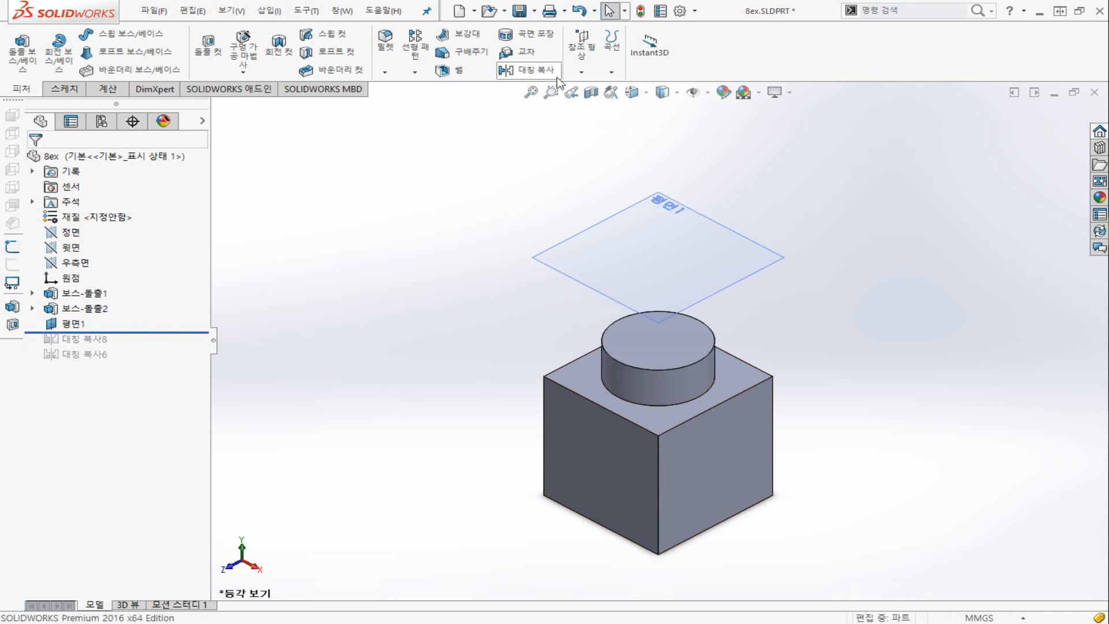
Mirror the whole solid body about the reference plane 평면1 with the merge solids option (솔리드 합치기) off
click(520, 69)
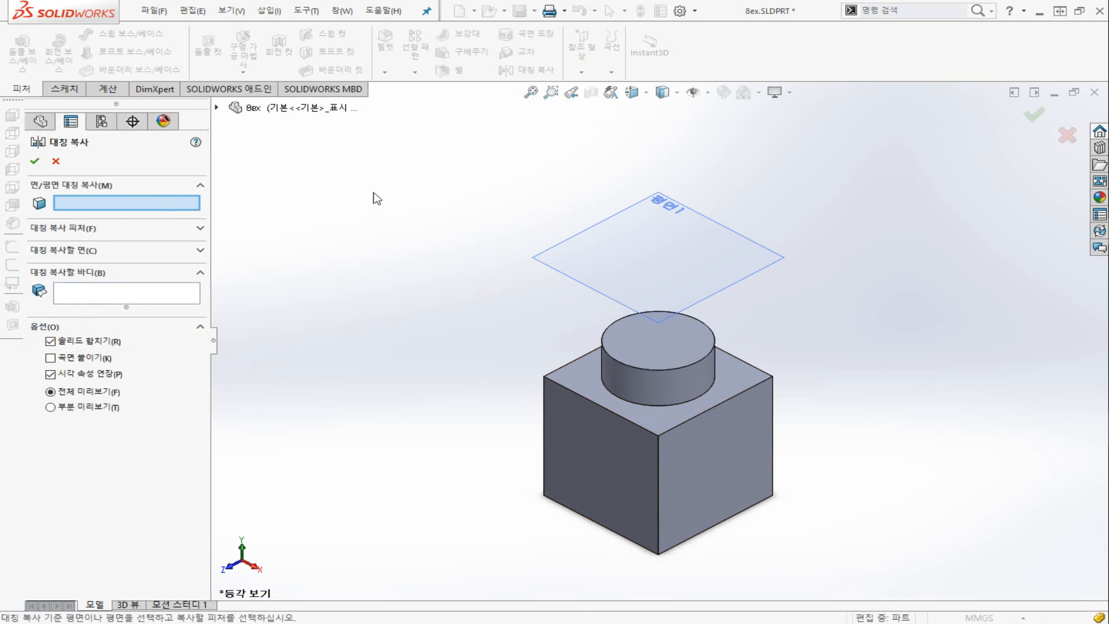
click(629, 242)
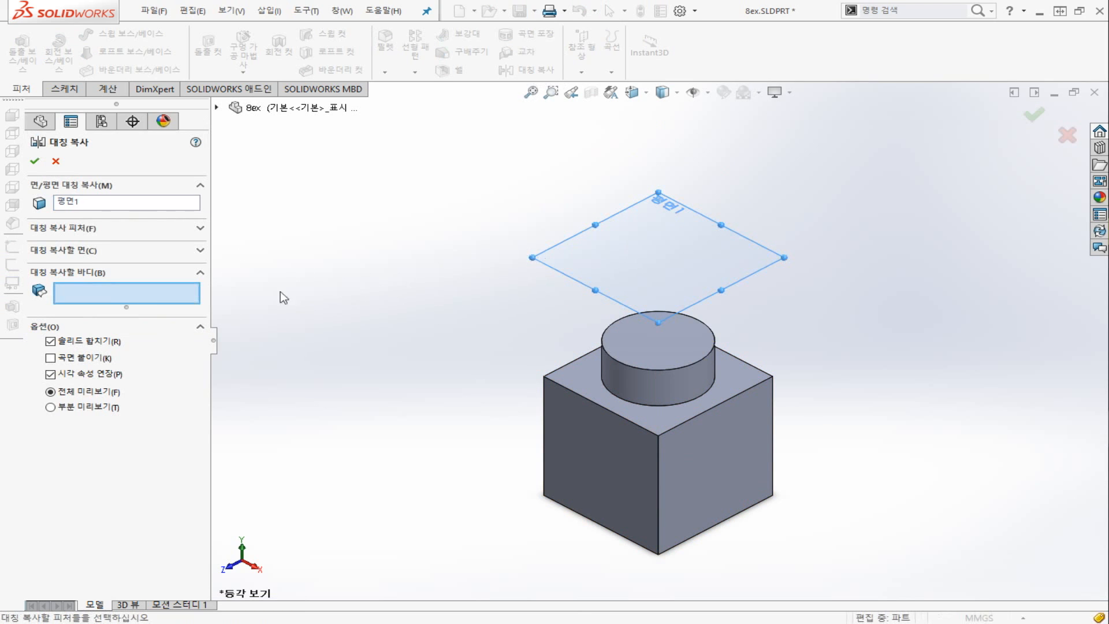
click(570, 438)
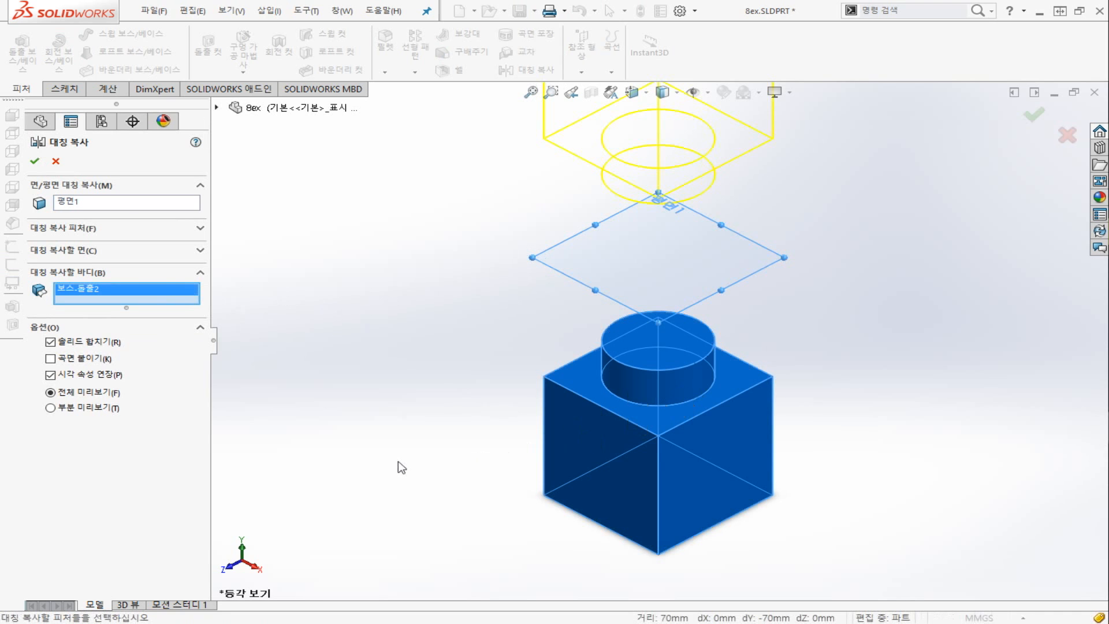
key(f)
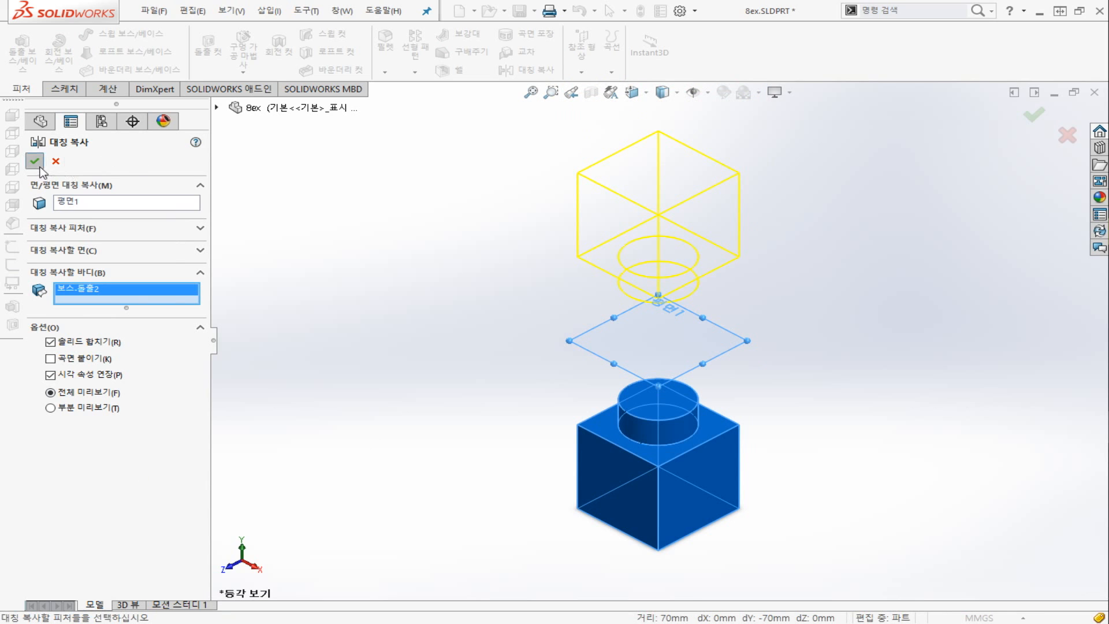
click(37, 164)
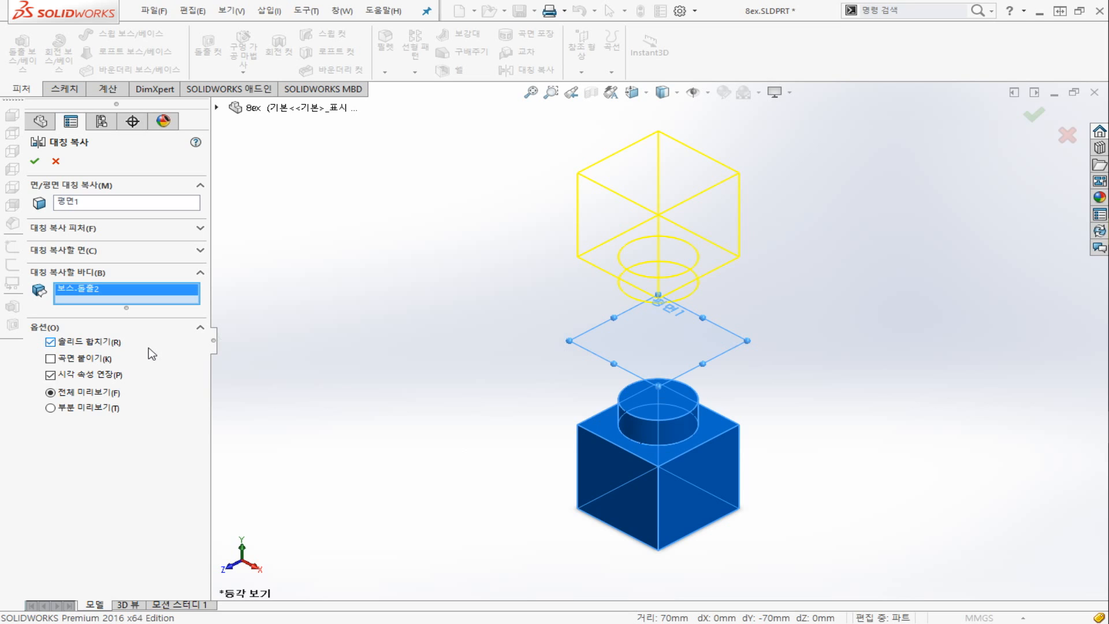
click(50, 342)
click(34, 162)
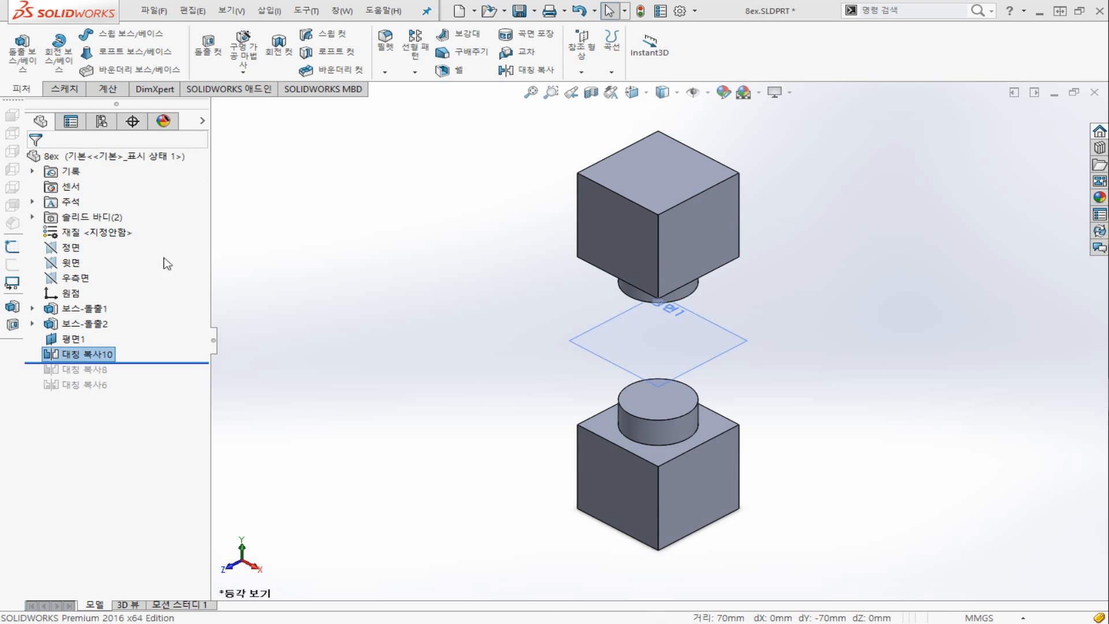
Sketch a circle of about 12.4 mm radius on the front-left face of the mirrored upper block
click(615, 234)
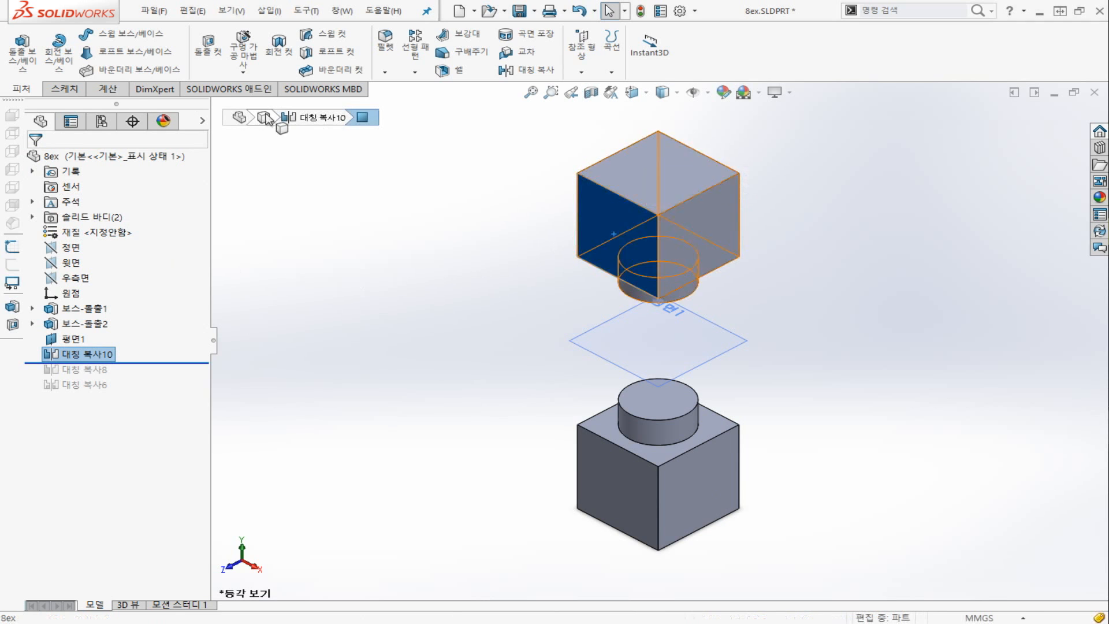
click(64, 89)
click(20, 43)
click(114, 35)
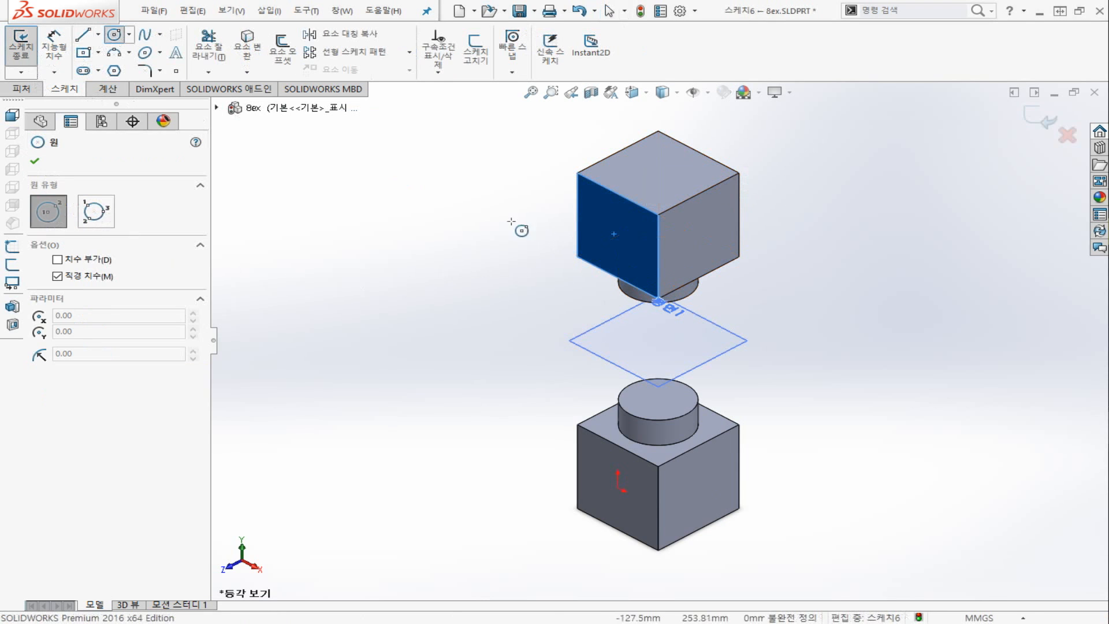
click(611, 223)
click(620, 228)
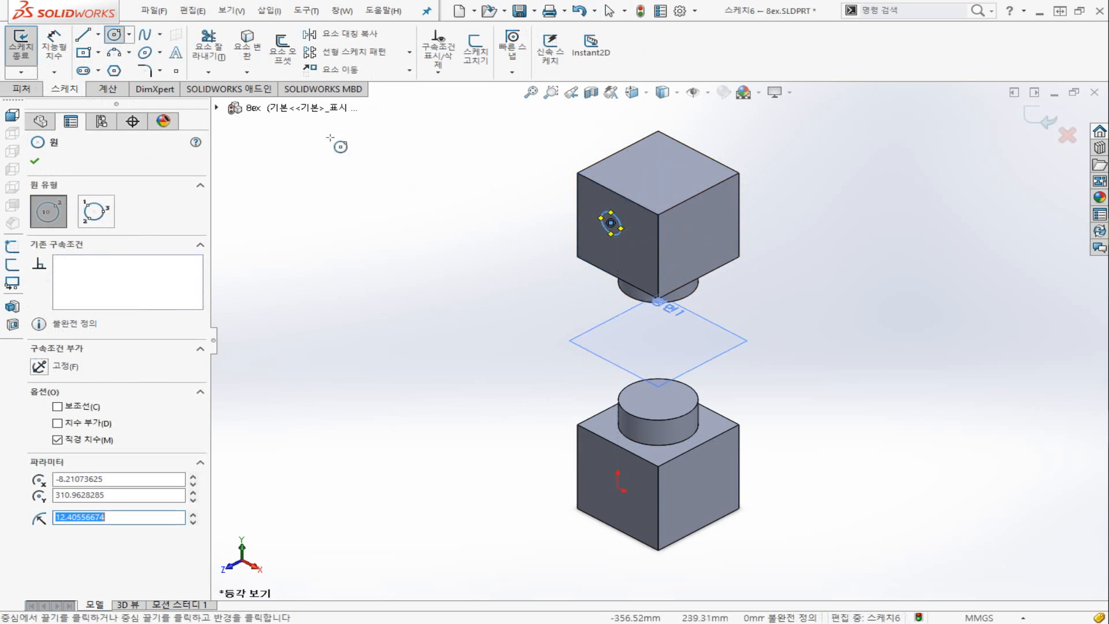
Cut-extrude the circle to a blind depth of 10 mm into the upper block
click(21, 89)
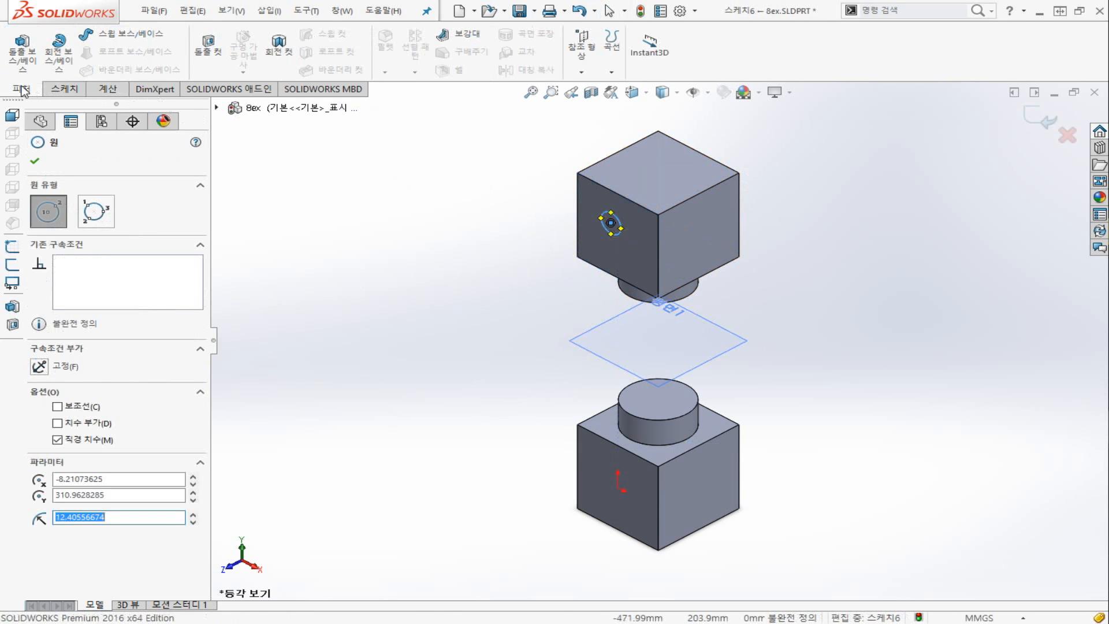
click(208, 43)
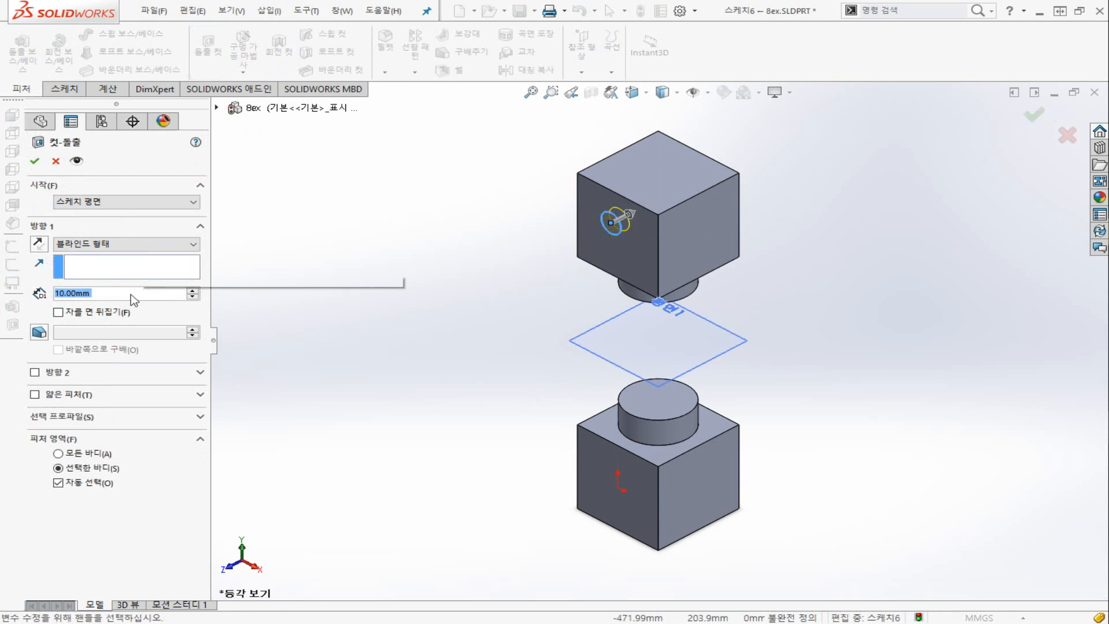
click(35, 162)
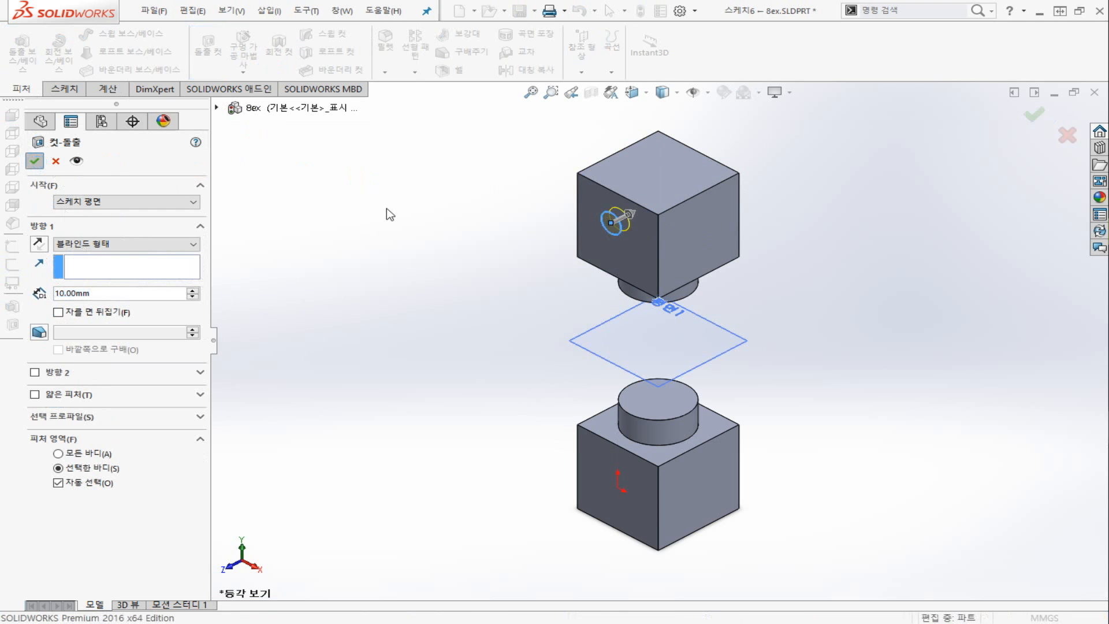
mouse_move(384, 237)
middle_down()
mouse_move(407, 227)
mouse_move(390, 237)
middle_up()
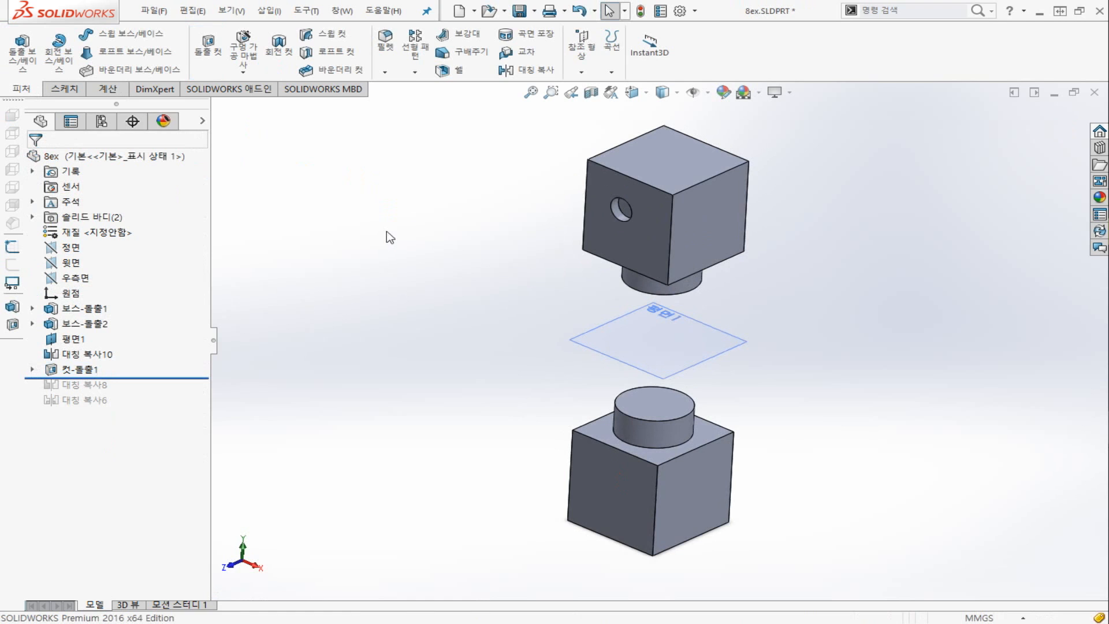
Try to mirror the upper block's round cut as a feature about the reference plane 평면1
click(508, 70)
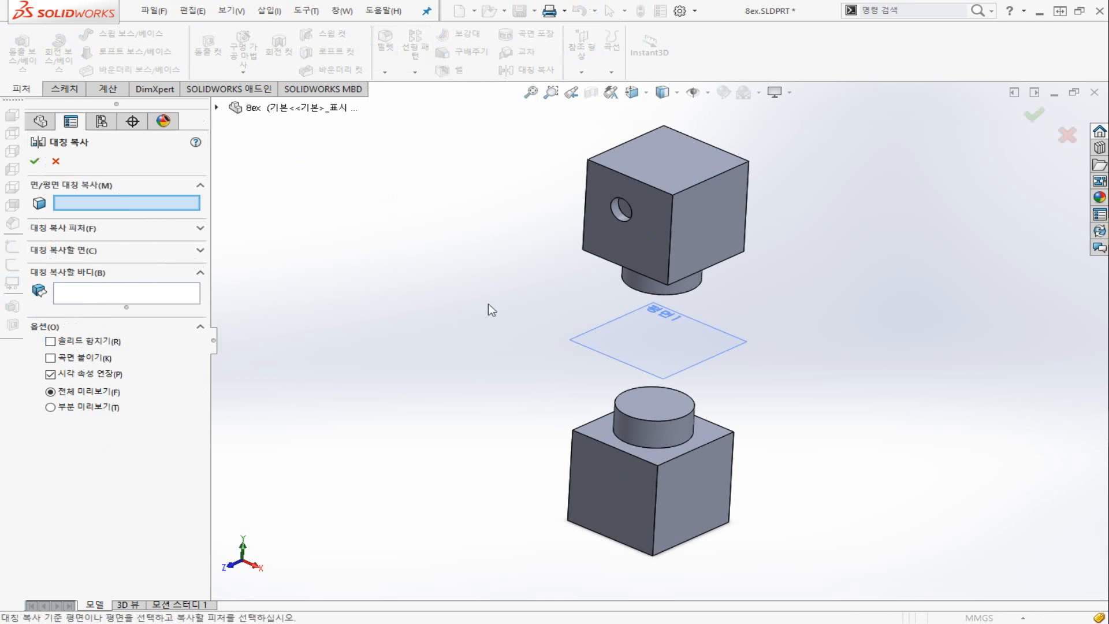
click(629, 355)
click(115, 231)
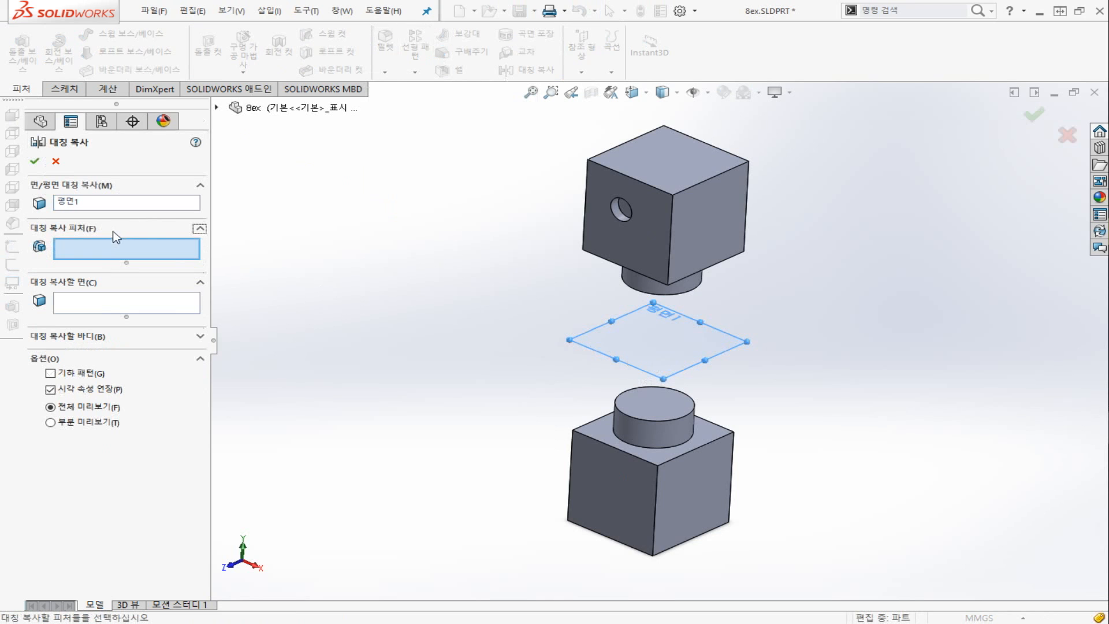
click(621, 211)
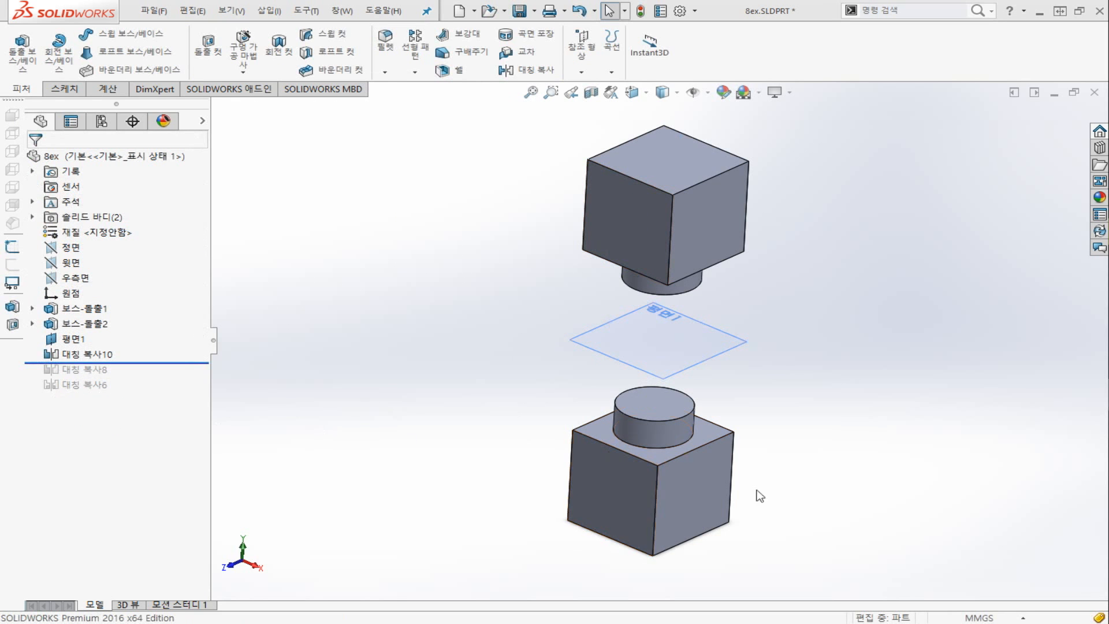
Sketch a circle of about 32.9 mm radius on the front-right face of the lower block and cut-extrude it
click(688, 511)
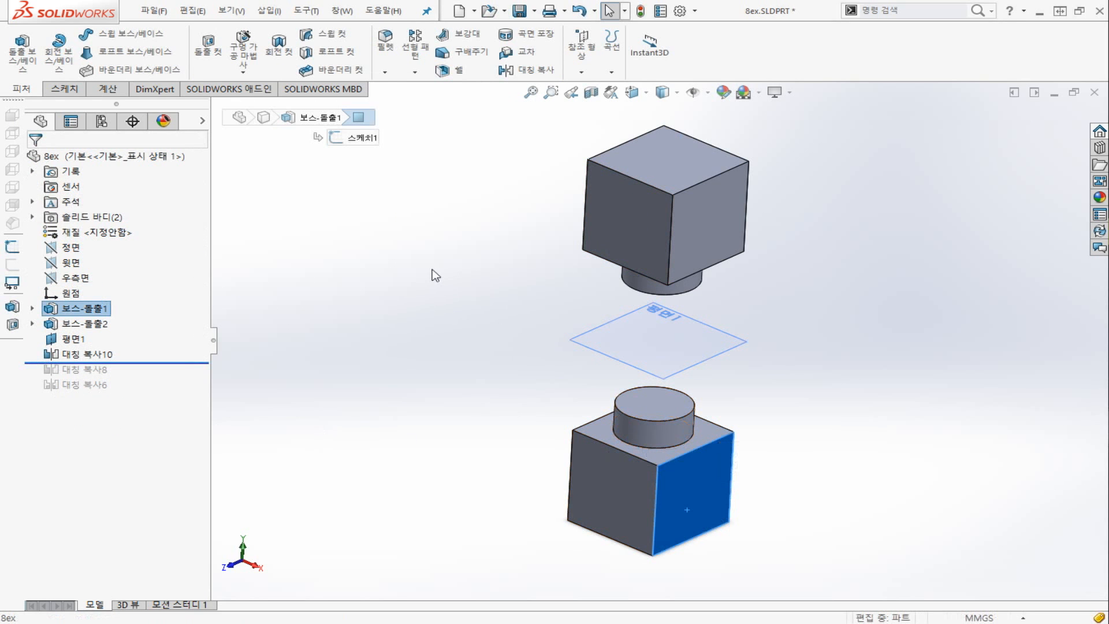
click(65, 90)
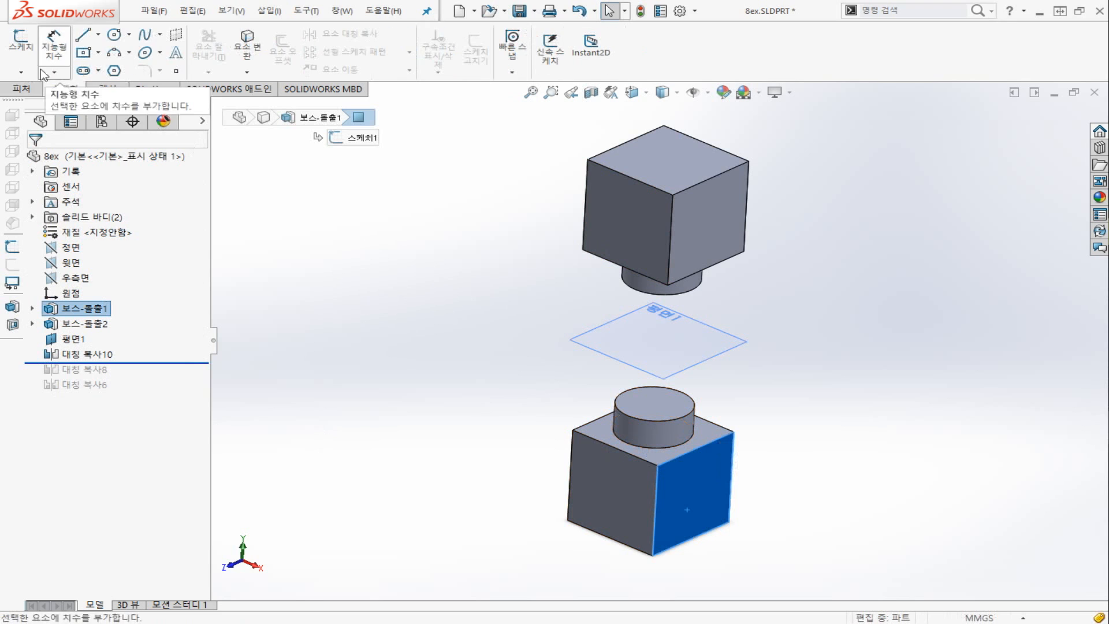
click(10, 42)
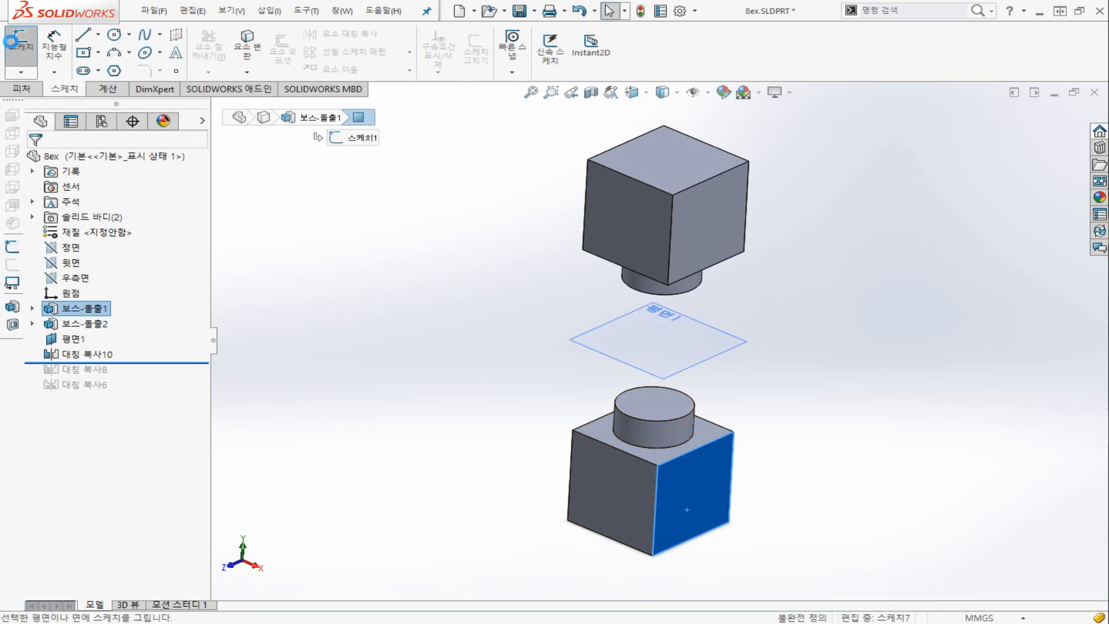
click(114, 35)
click(694, 486)
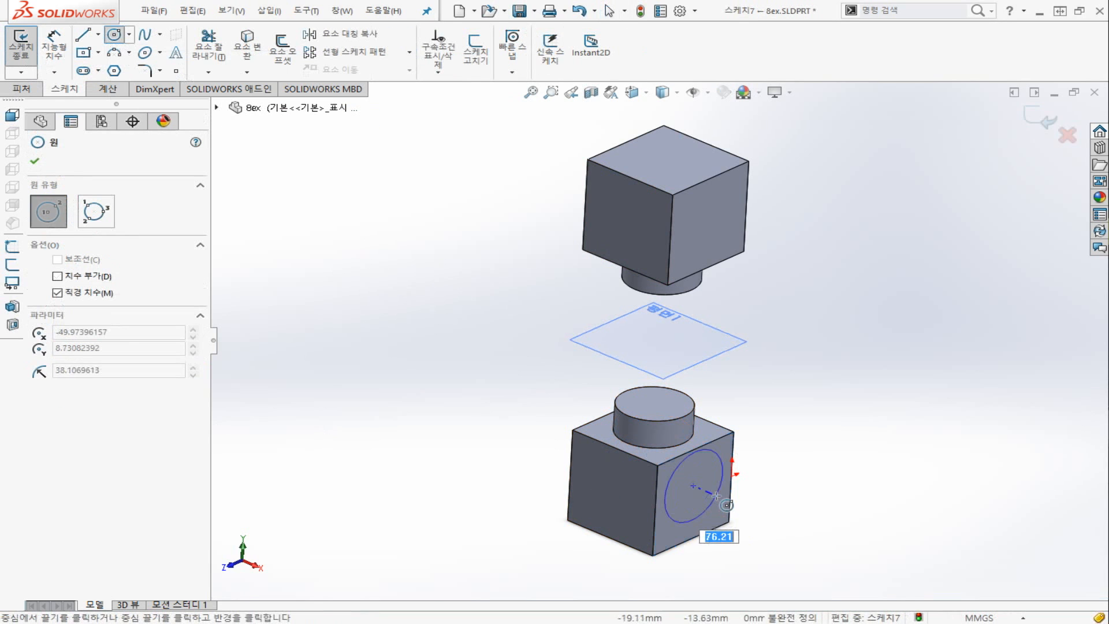
click(715, 515)
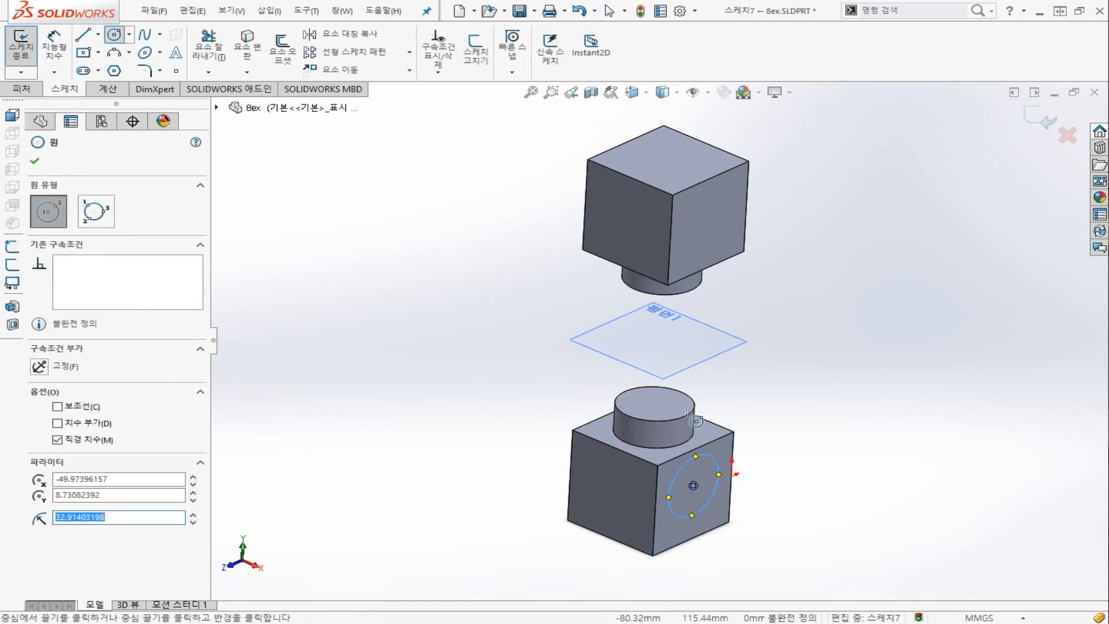
click(26, 90)
click(208, 50)
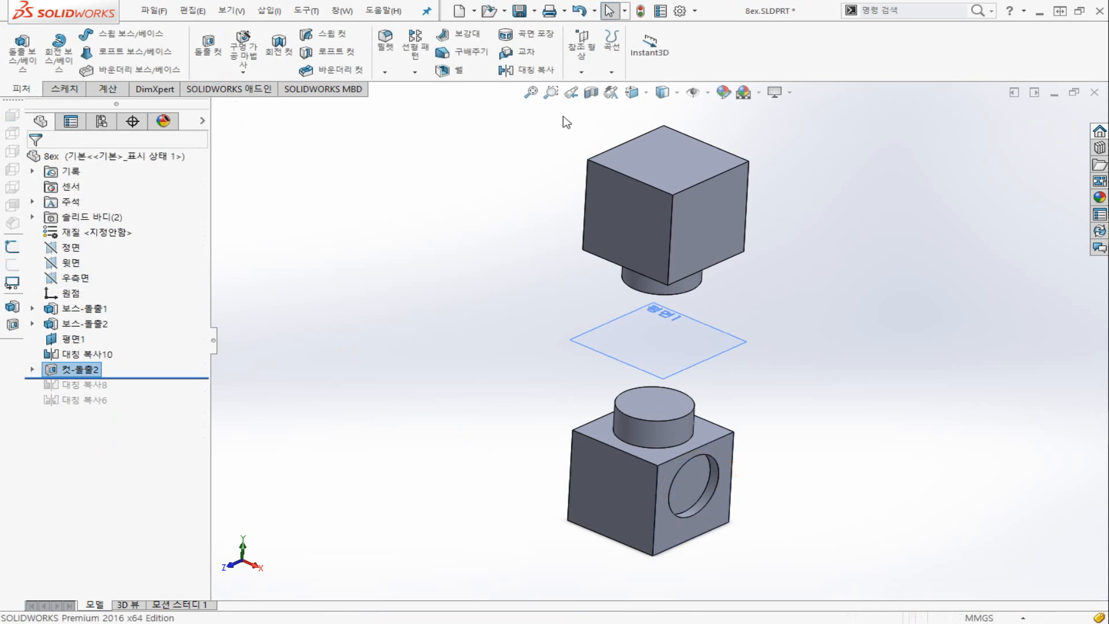
Mirror the lower block's round cut (컷-돌출2) about the right plane (우측면) and return to the isometric view
click(547, 69)
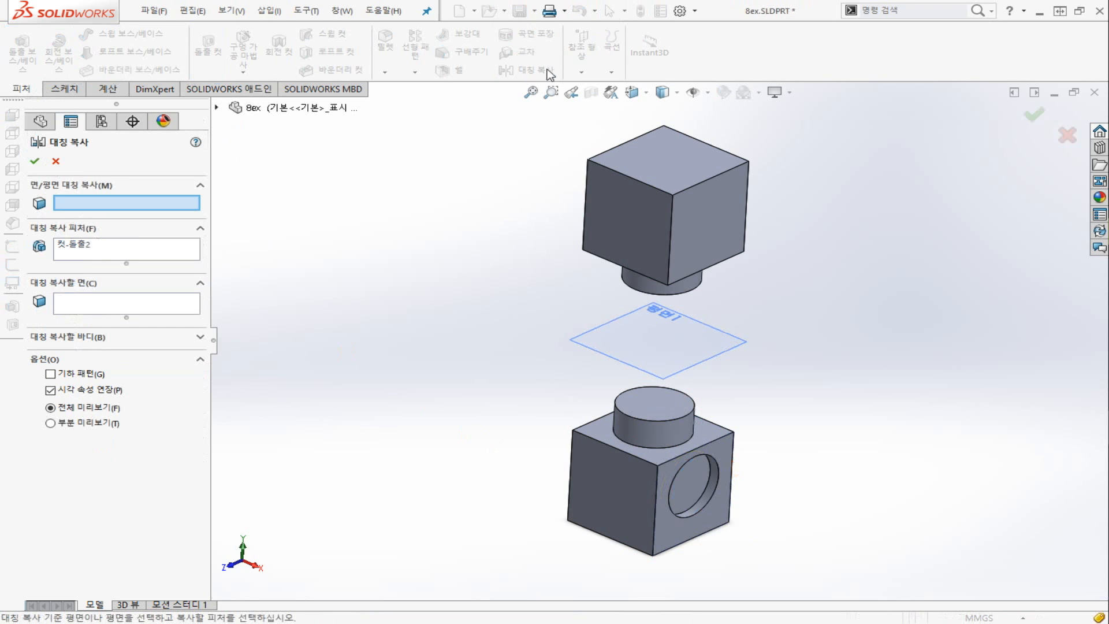
click(216, 107)
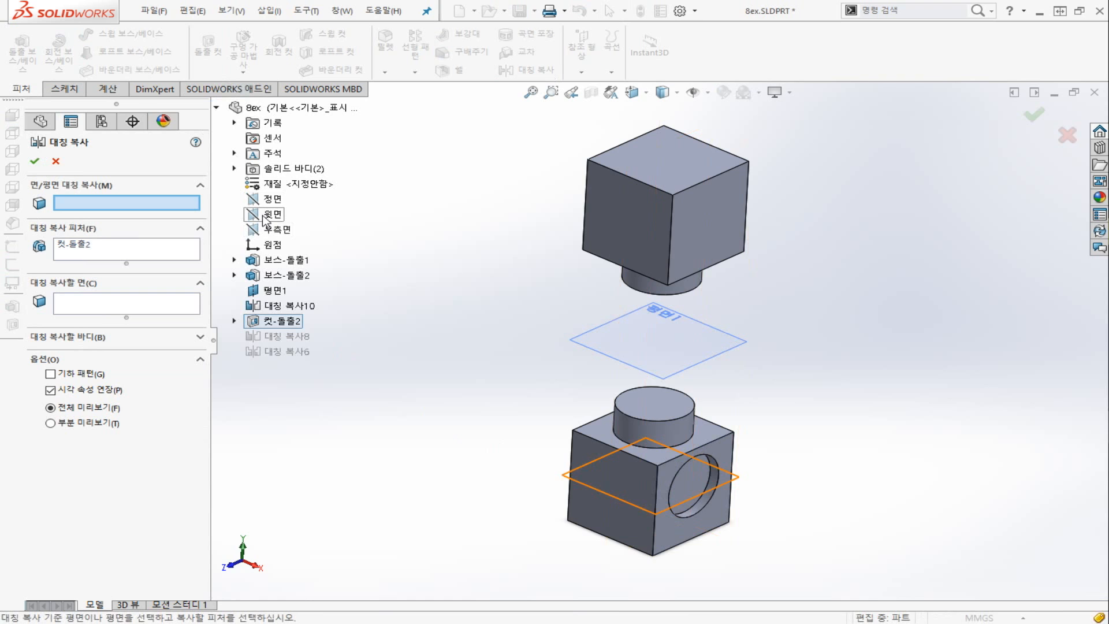
click(273, 229)
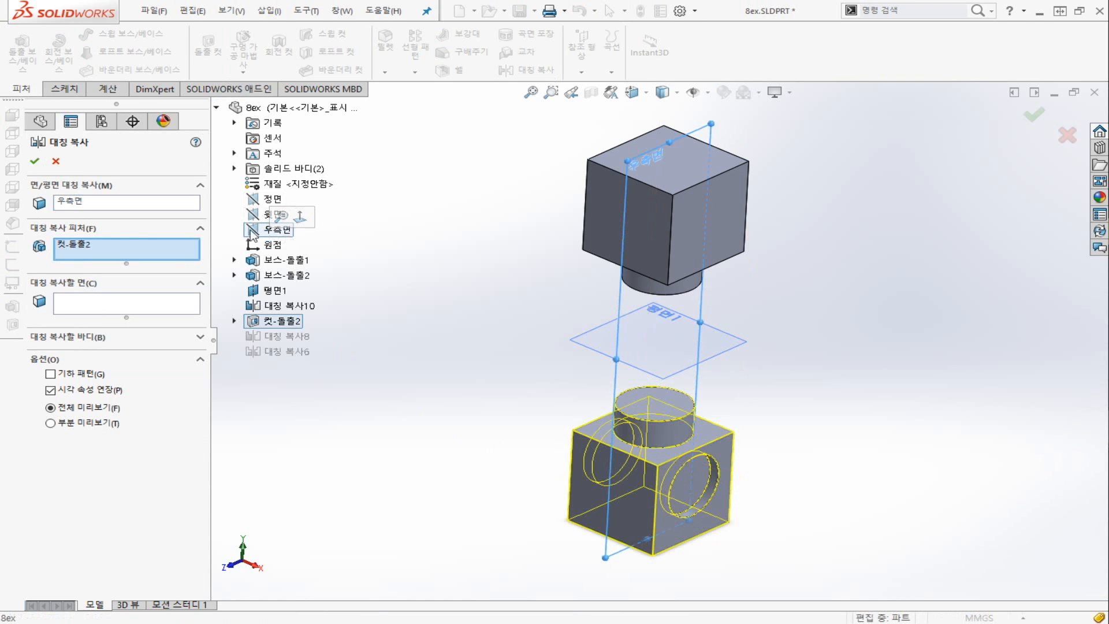
click(36, 162)
middle_drag(520, 487, 569, 493)
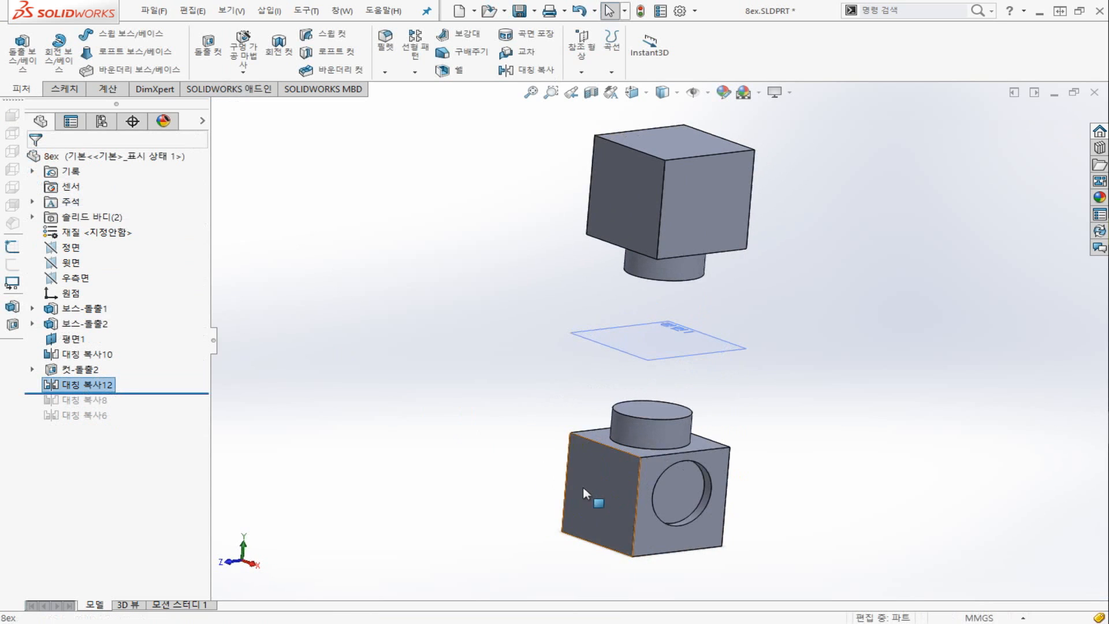
click(583, 487)
key(ctrl+7)
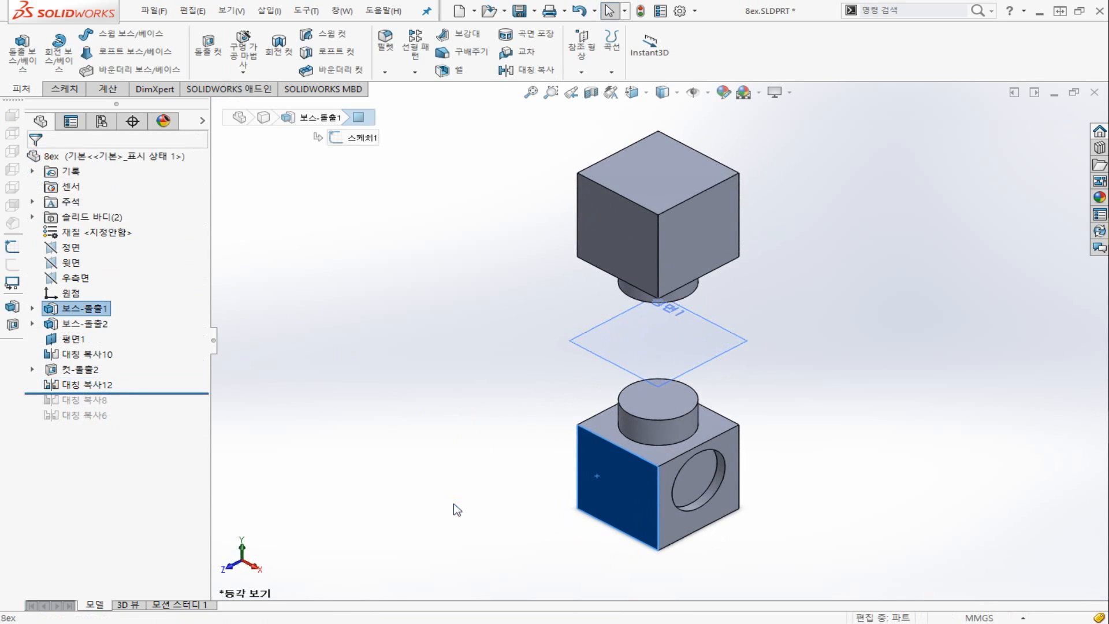
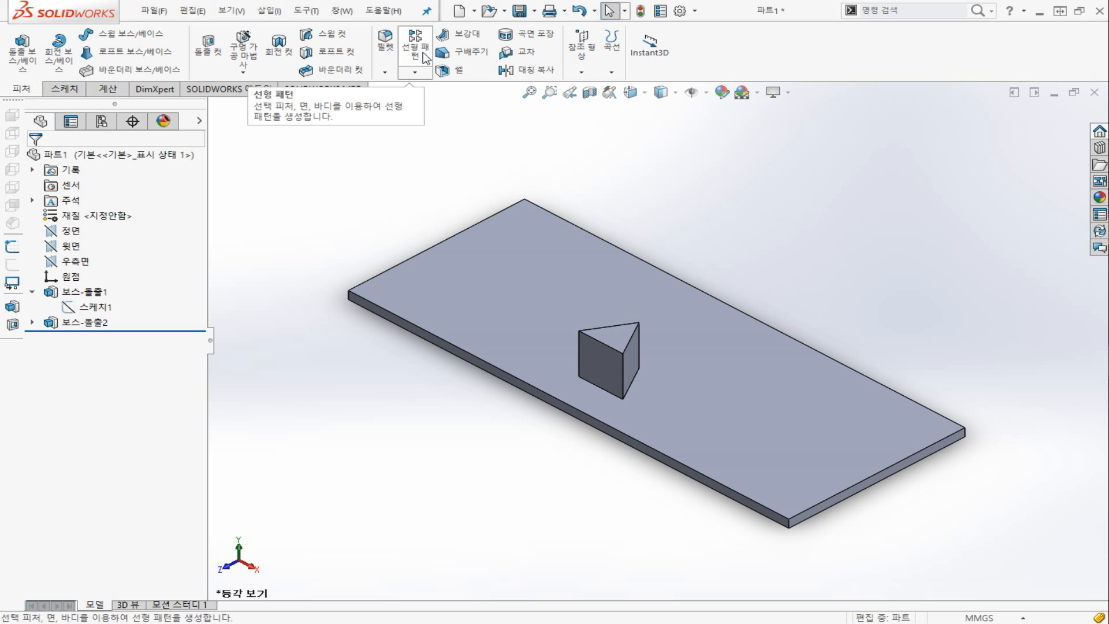
Start a linear pattern with the plate's long front edge as the Direction 1 reference, keeping the default direction
click(424, 53)
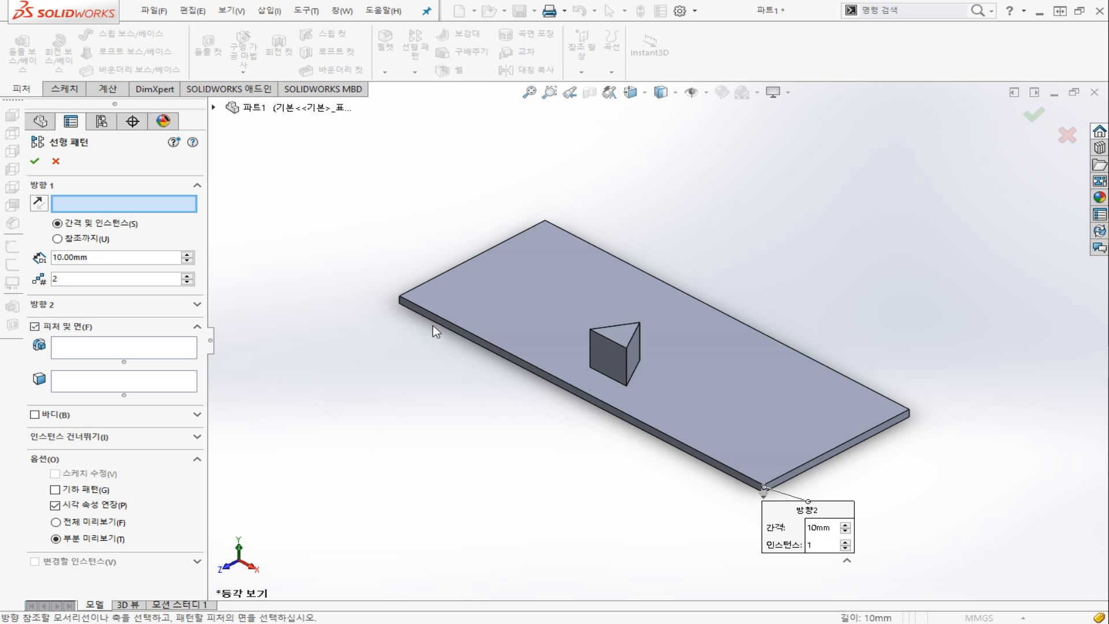
click(452, 325)
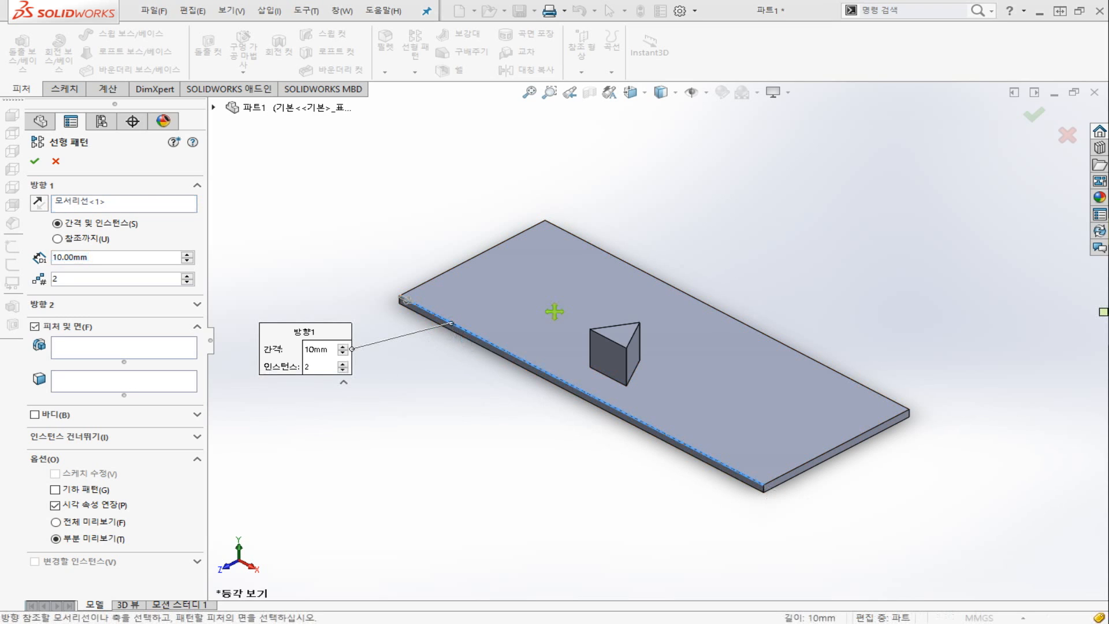
click(404, 300)
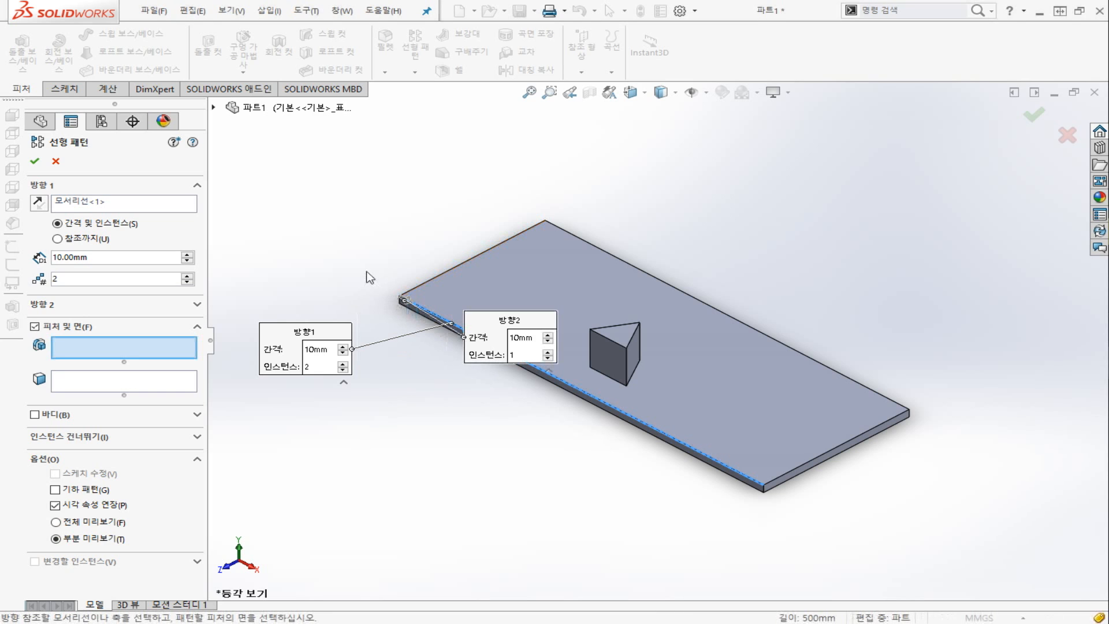
click(40, 203)
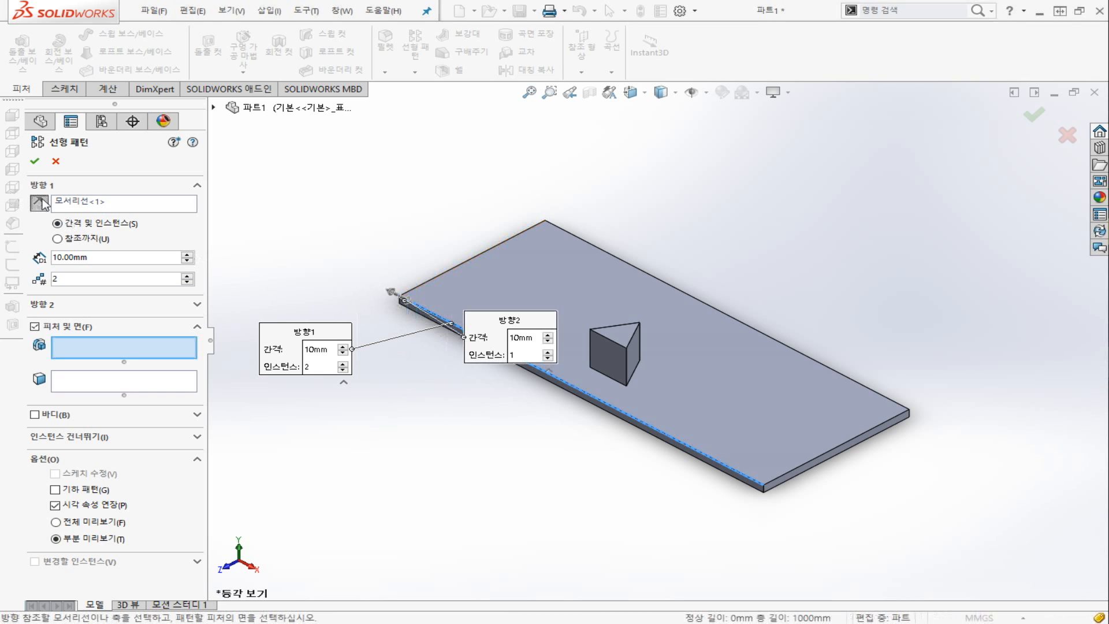
click(40, 203)
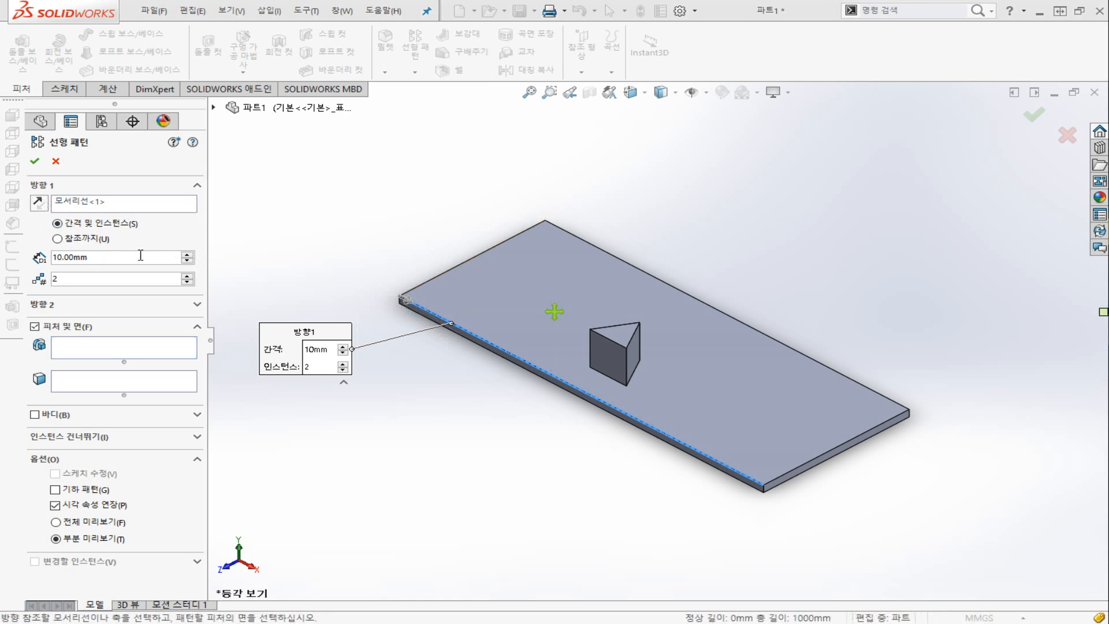
Set the Direction 1 spacing to 80 mm and the number of instances to 5
click(106, 258)
double_click(105, 258)
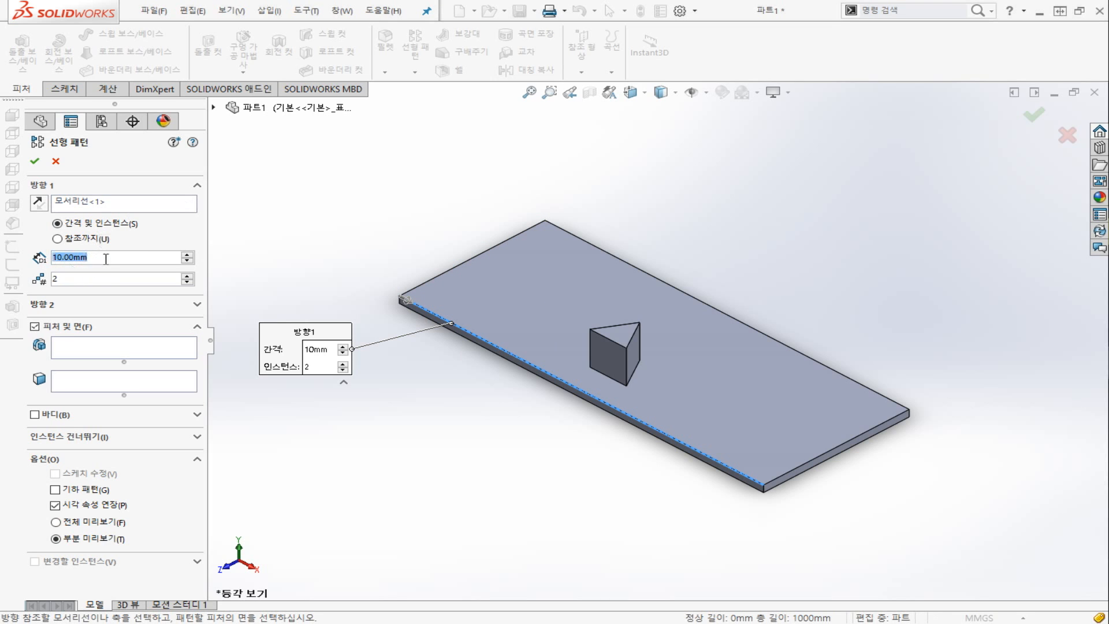
text(80)
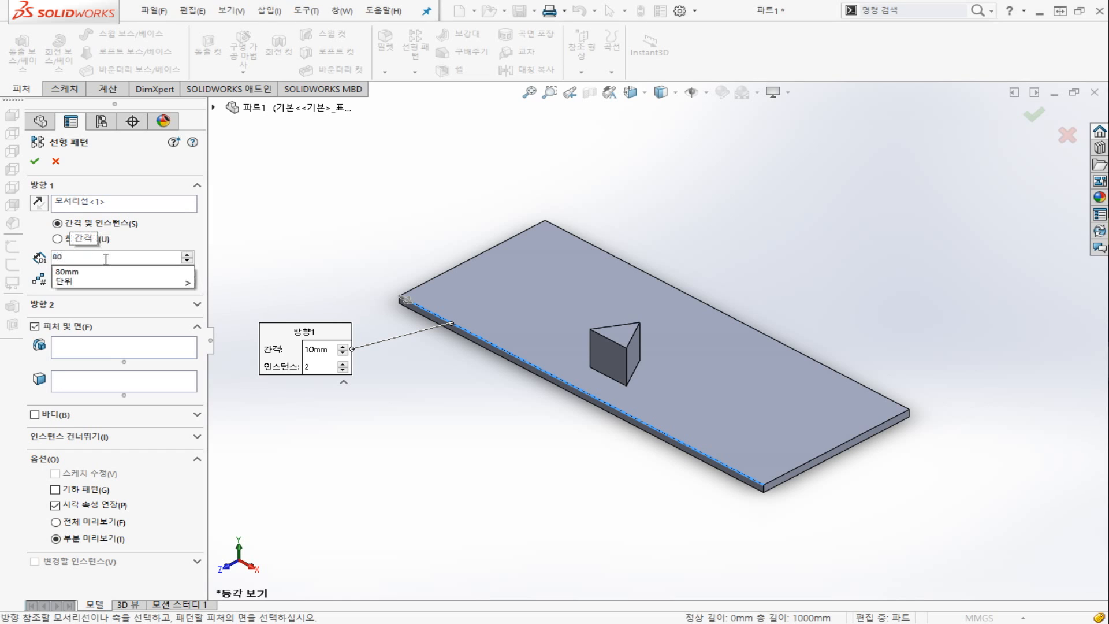
key(Return)
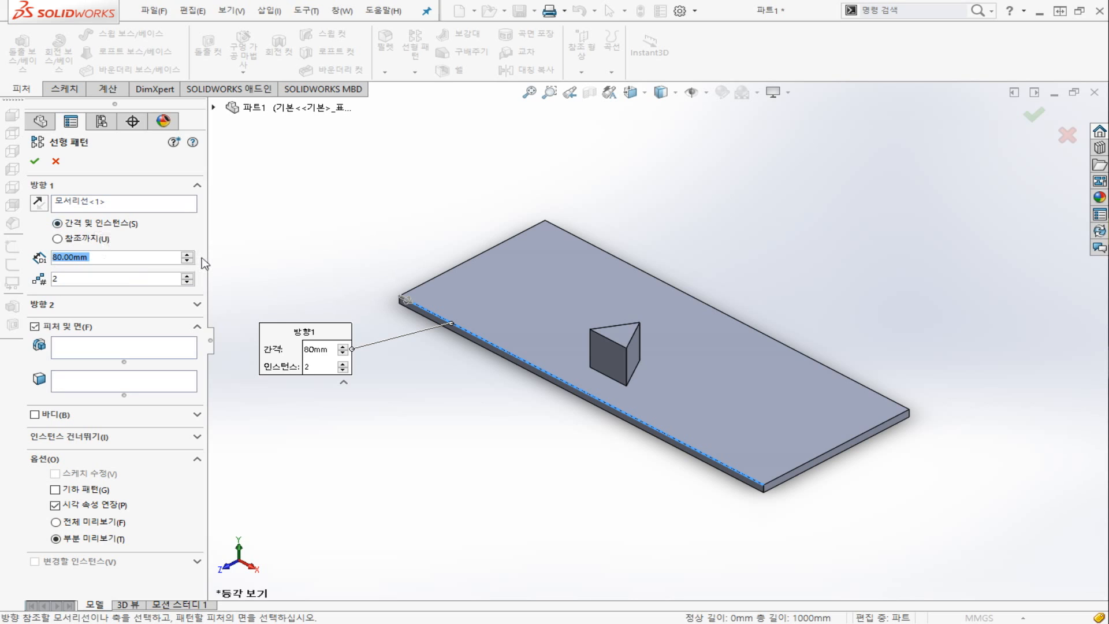
click(89, 279)
double_click(88, 279)
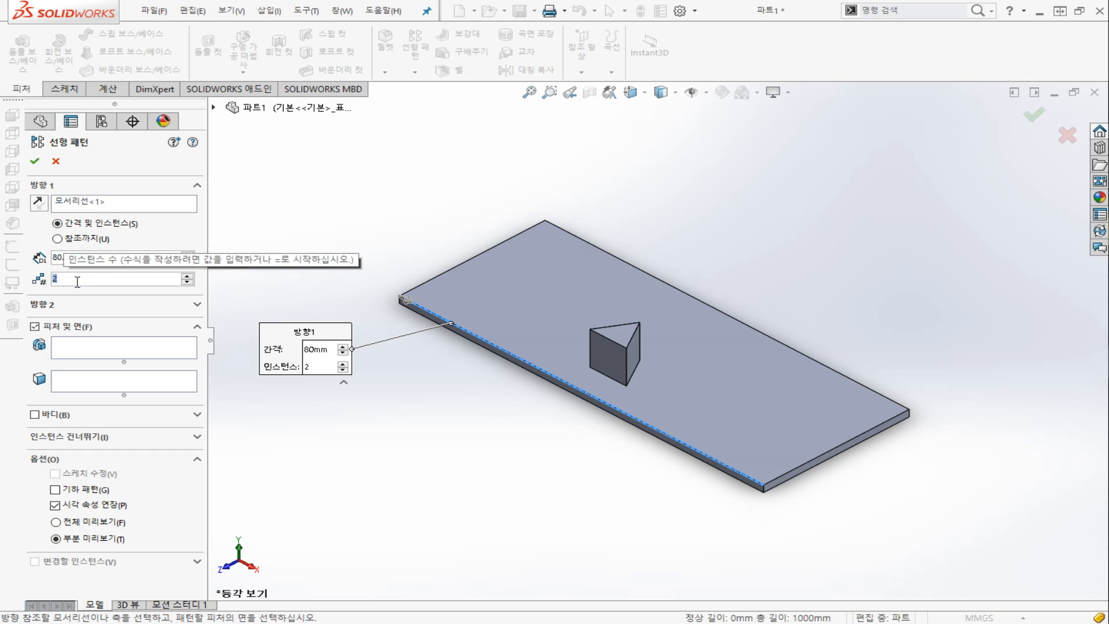
text(5)
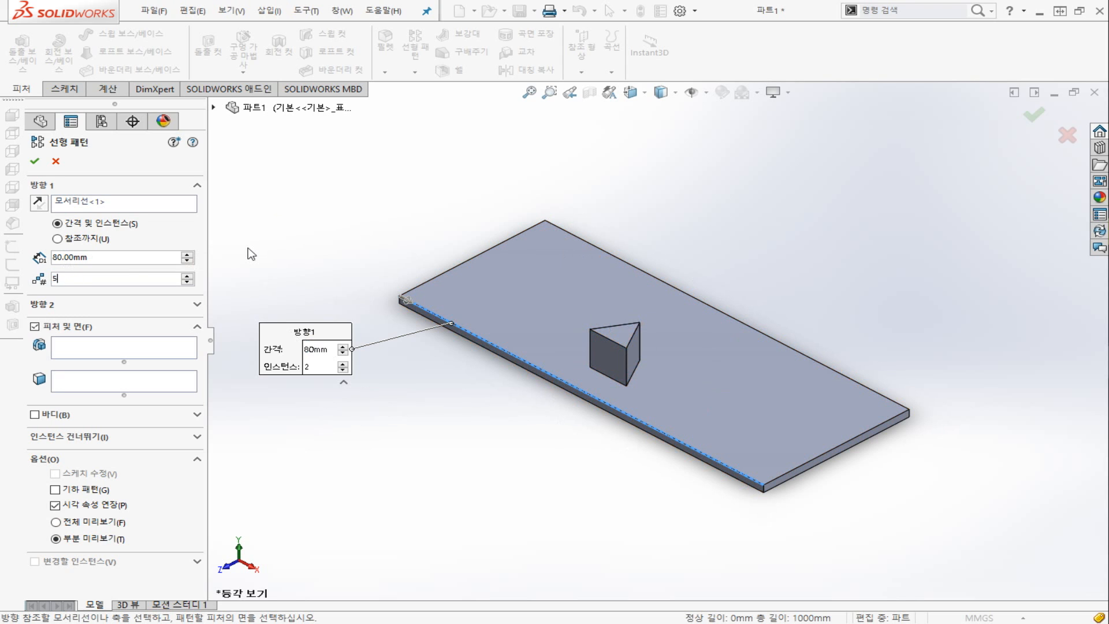
Change the Direction 1 instance count to 3 and choose the triangular boss as the feature to pattern
click(191, 348)
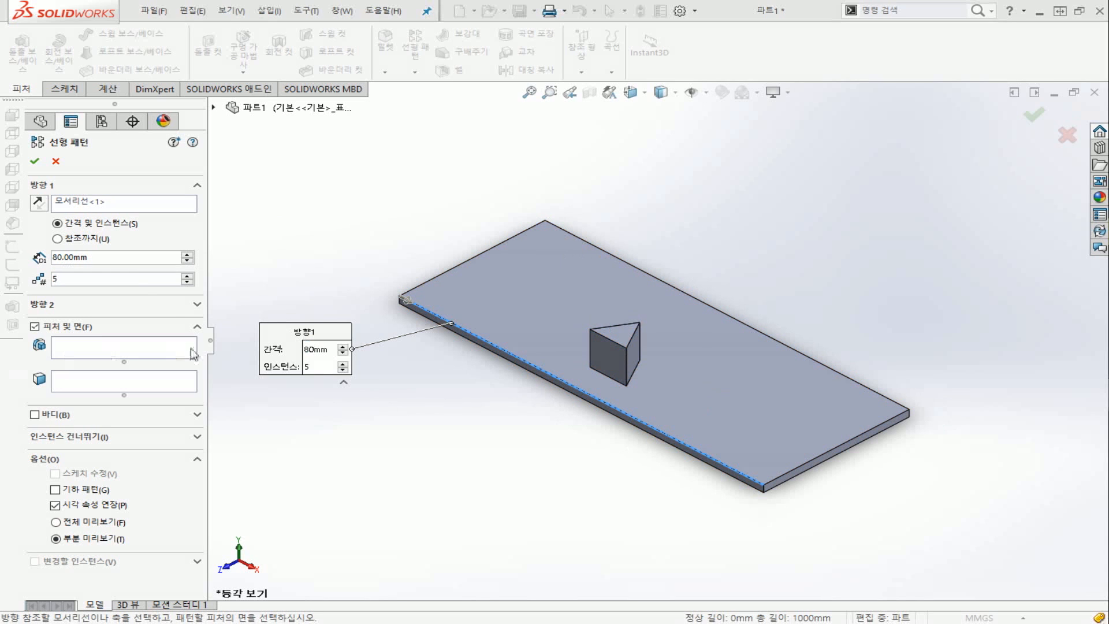
double_click(136, 285)
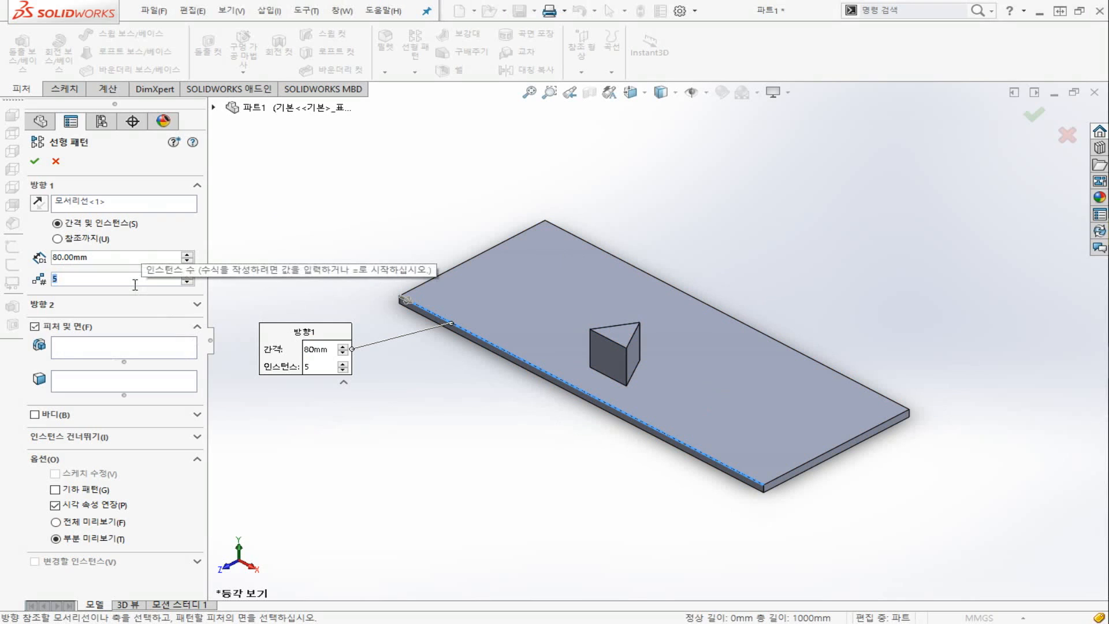
text(3)
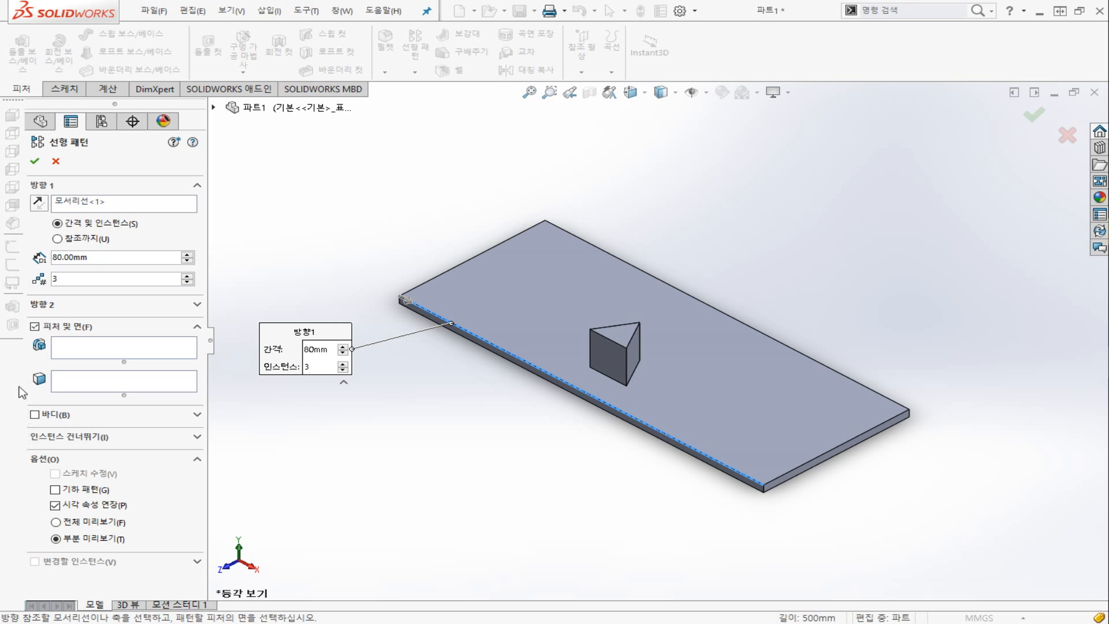
click(79, 354)
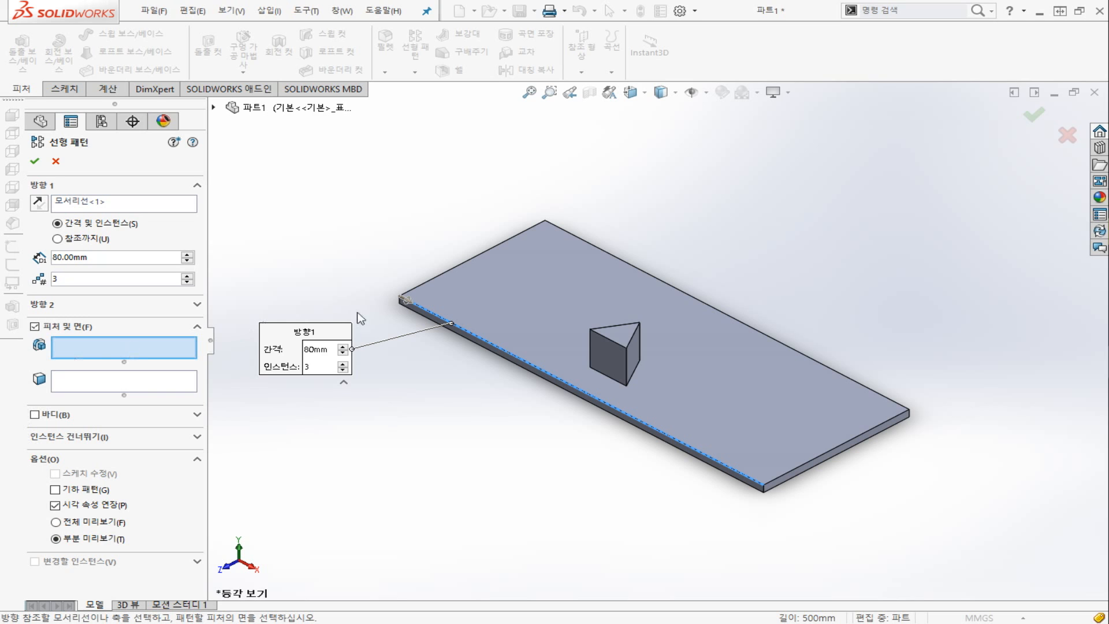
click(611, 355)
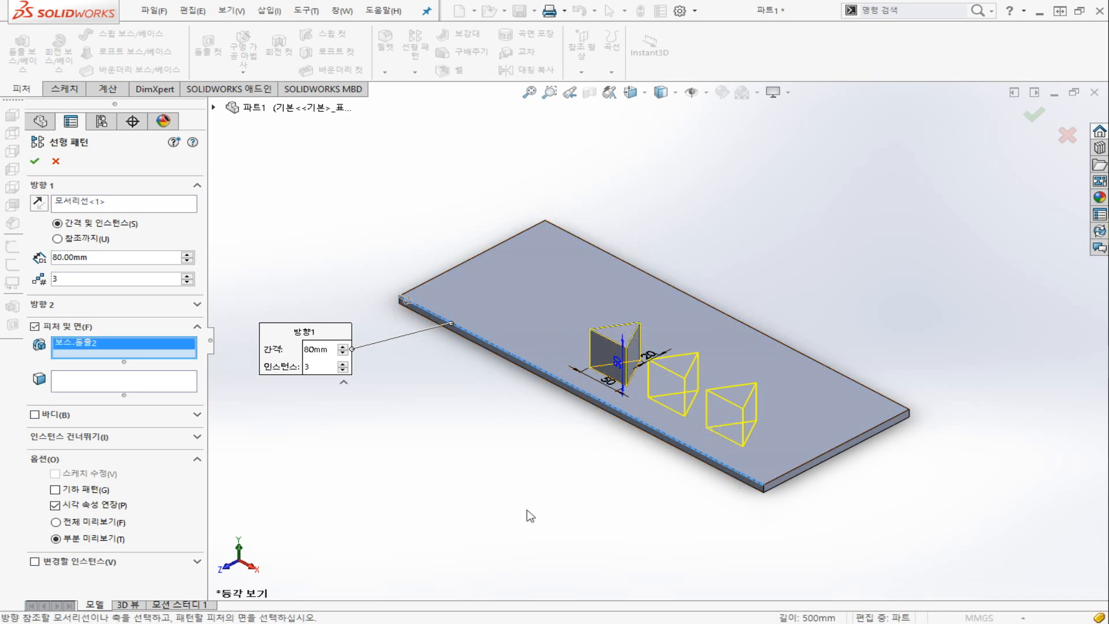
Reassign the plate's long front edge to Direction 1 and choose its short front-right edge for Direction 2
click(197, 306)
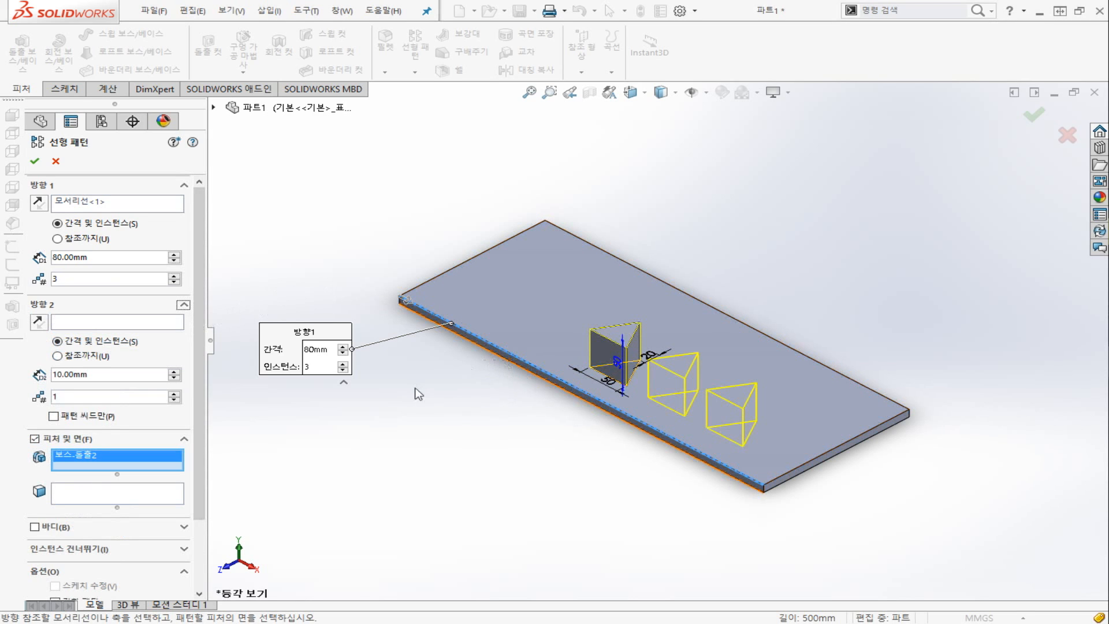
click(477, 340)
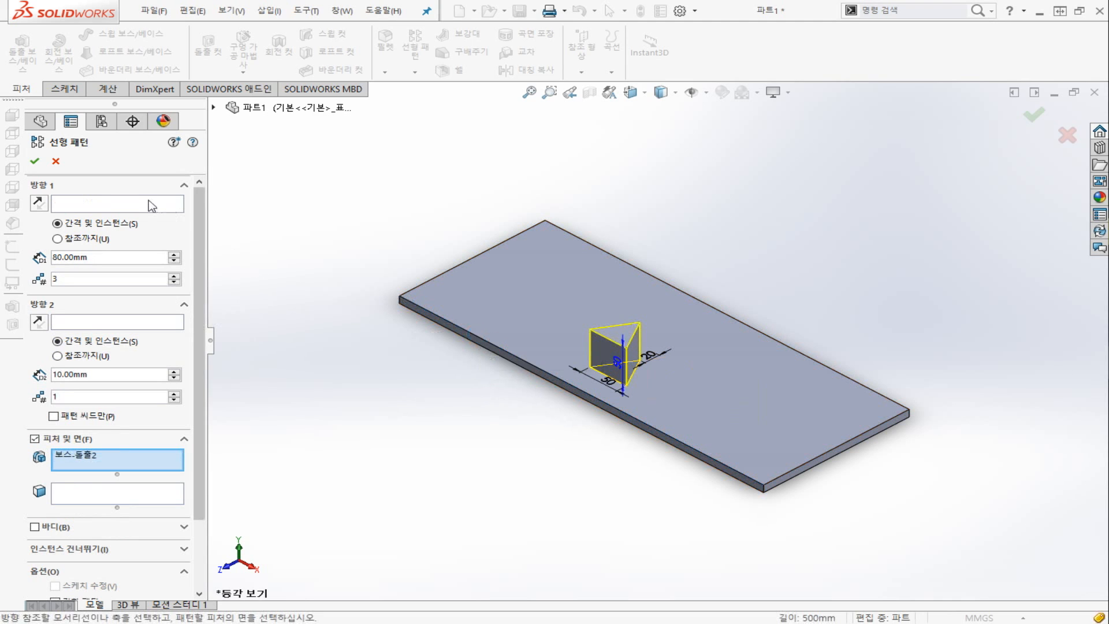
click(149, 204)
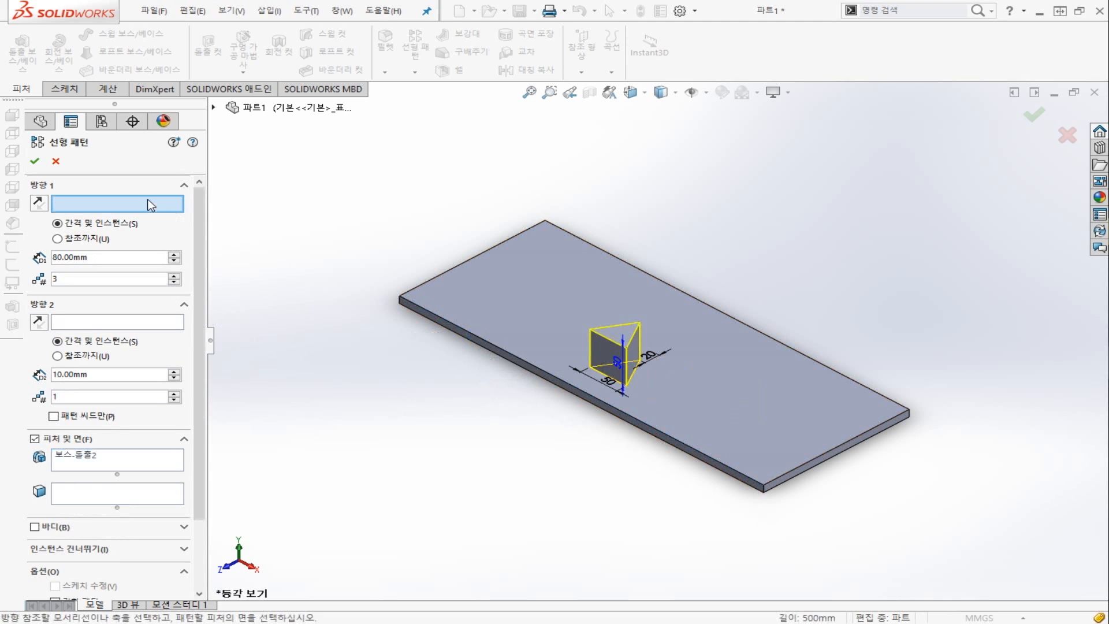
click(439, 315)
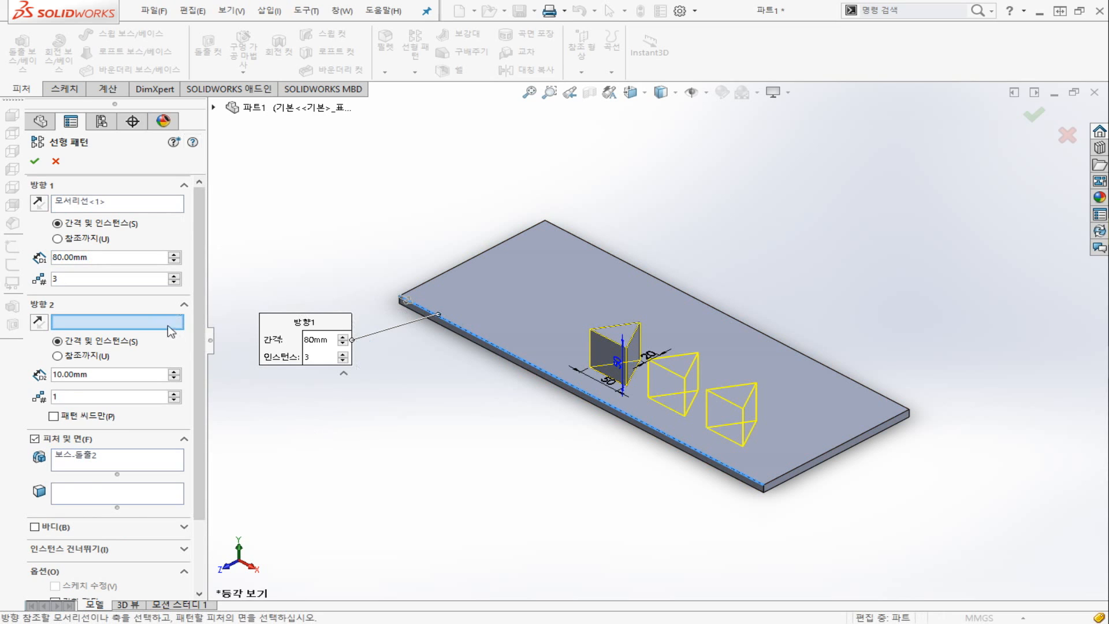
click(896, 426)
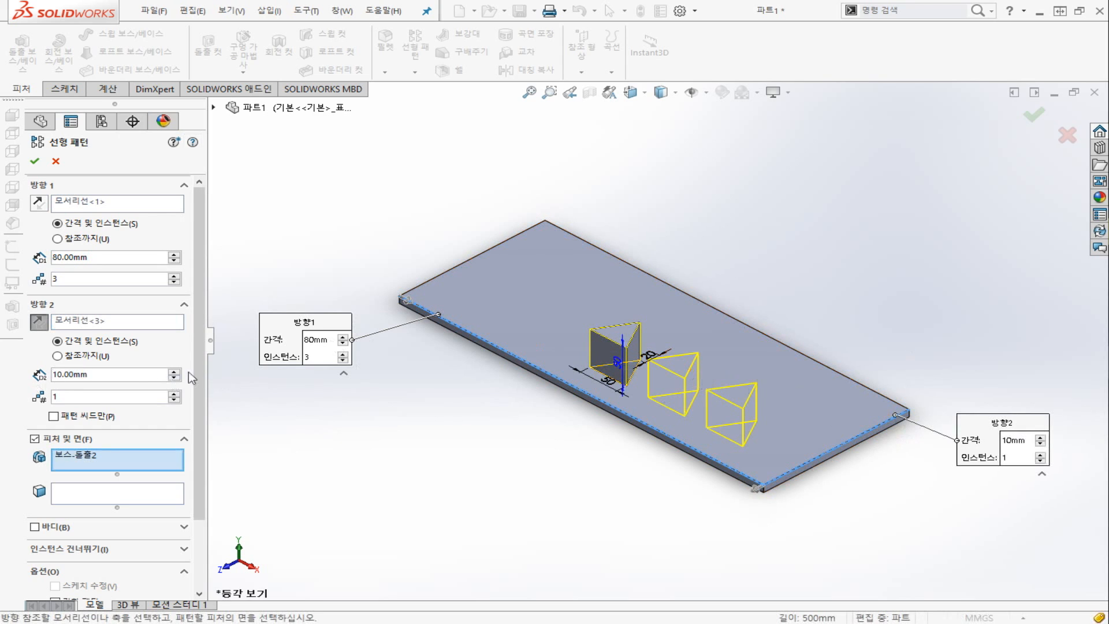
Set Direction 2 to 80 mm spacing and 2 instances, and reverse it so the copies stay on the plate
click(136, 376)
double_click(136, 375)
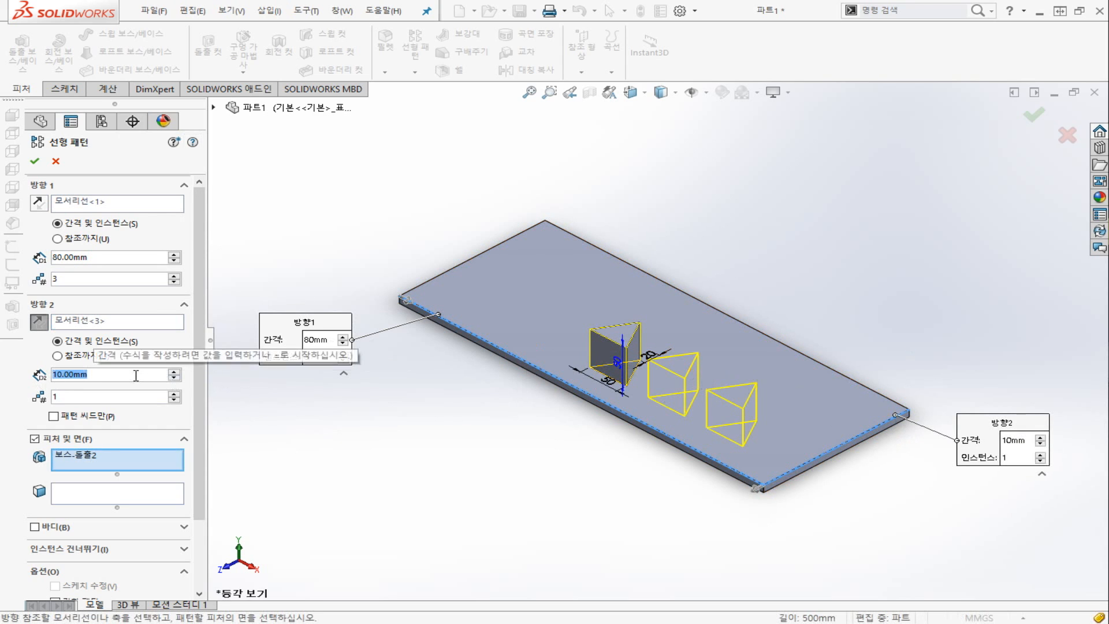
text(80)
click(115, 389)
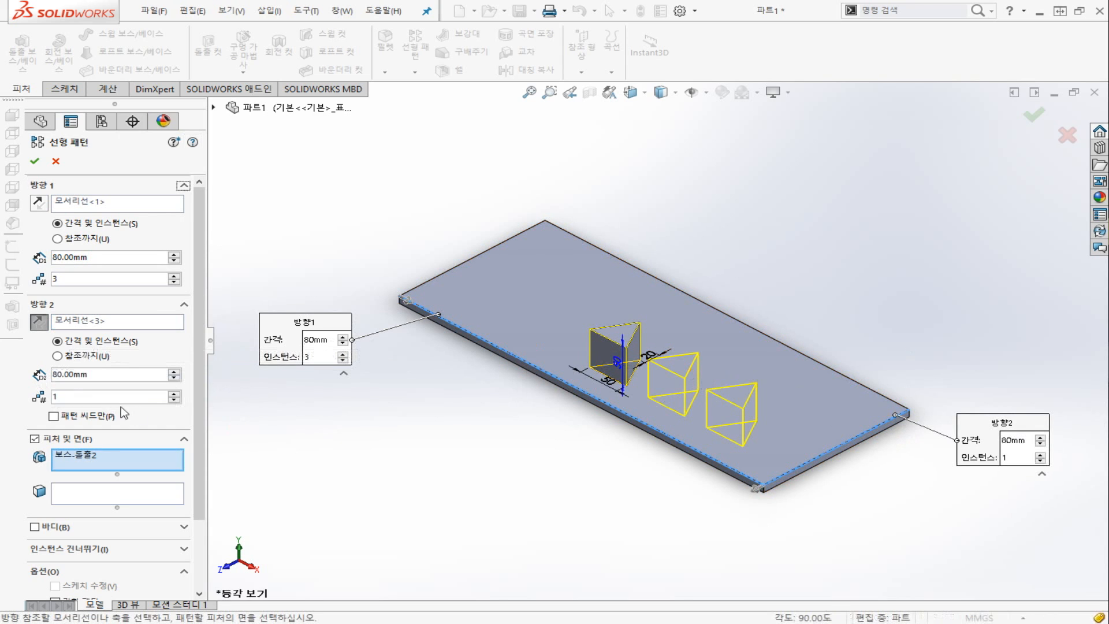
click(114, 396)
double_click(114, 396)
text(2)
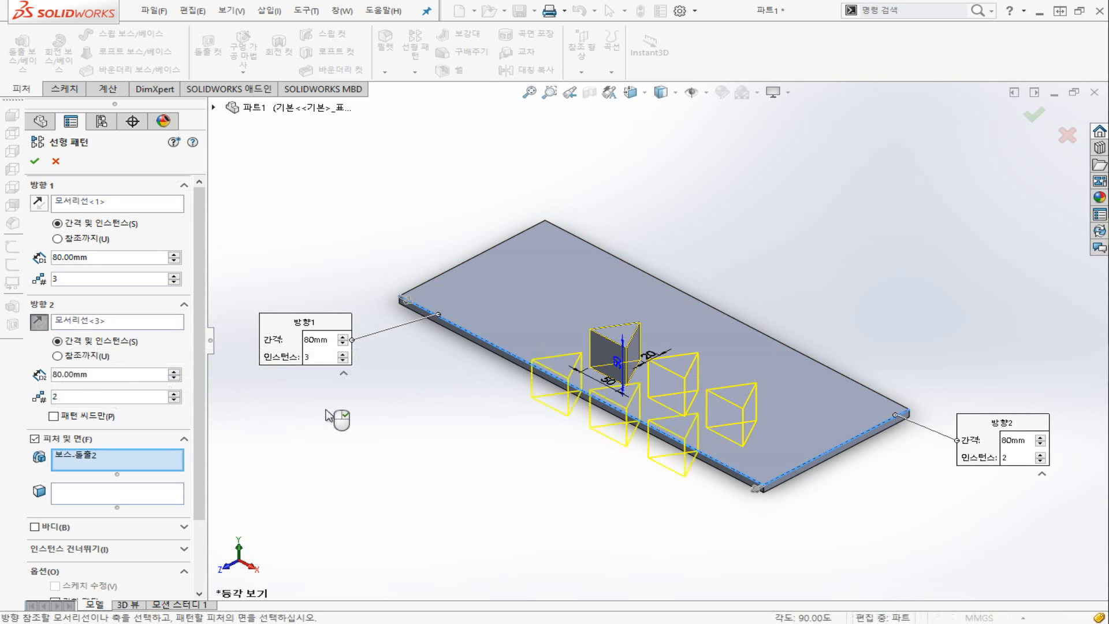
click(39, 321)
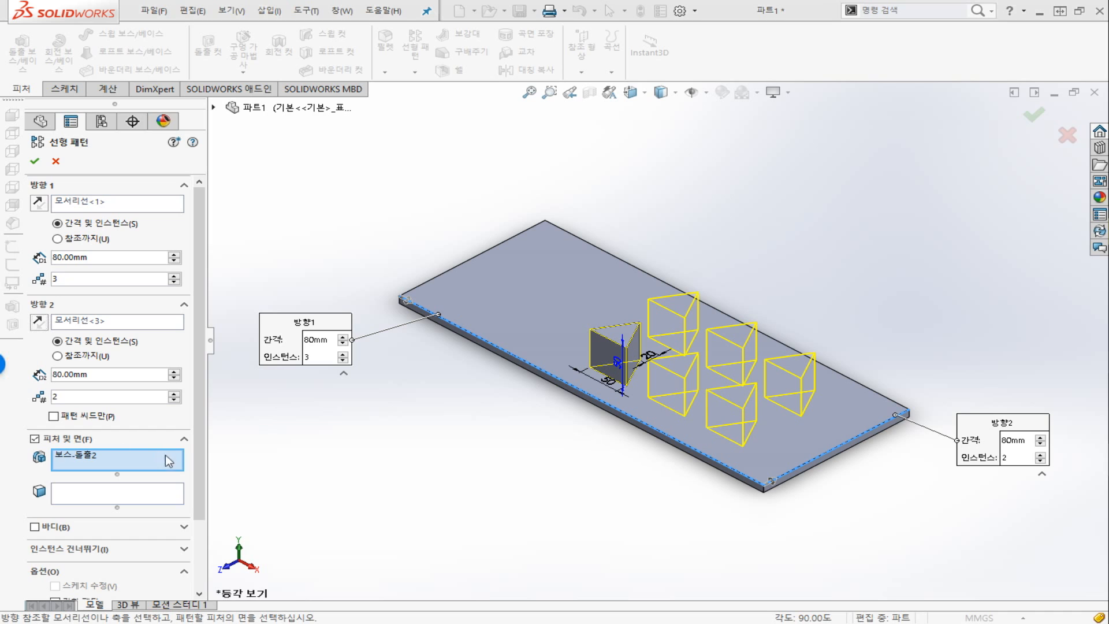
Skip the pattern instances (2, 1) and (1, 2)
scroll(200, 502, down, 3)
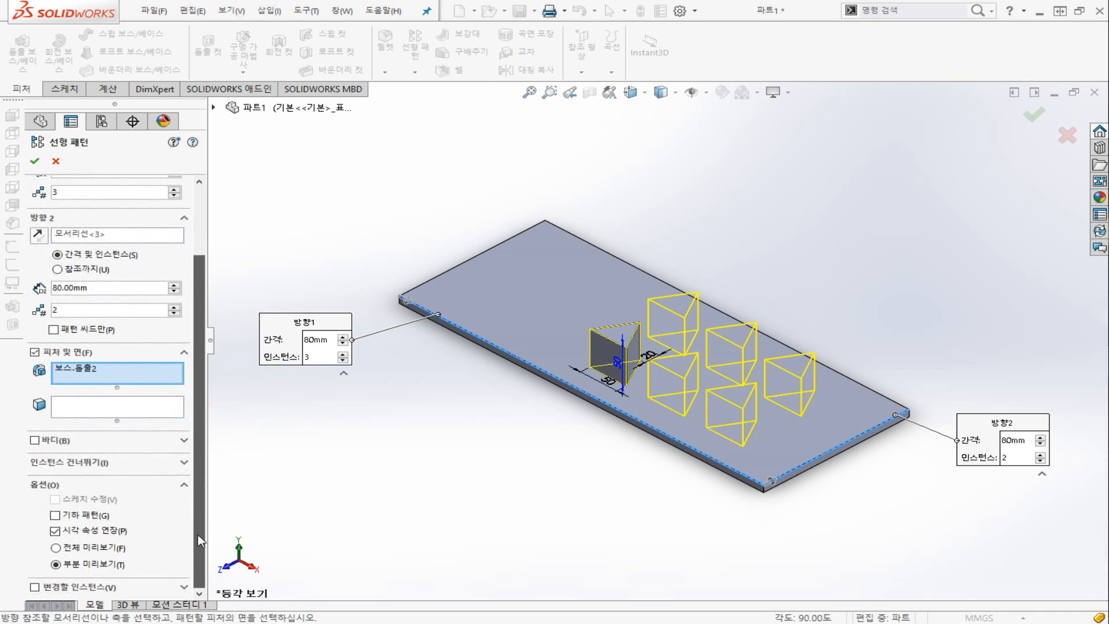
click(184, 463)
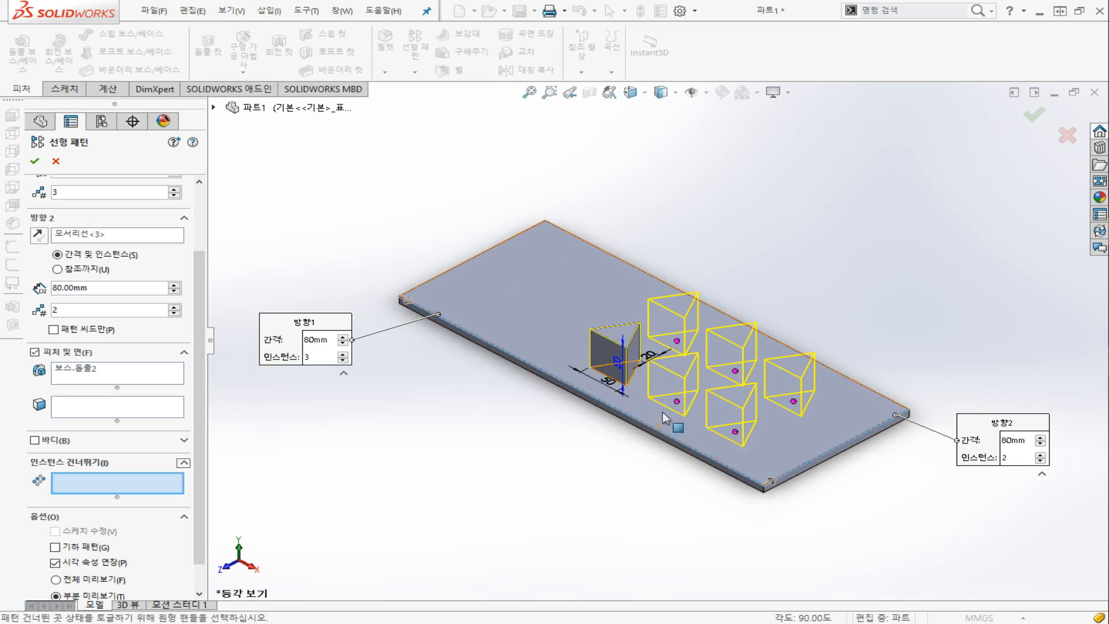
click(677, 401)
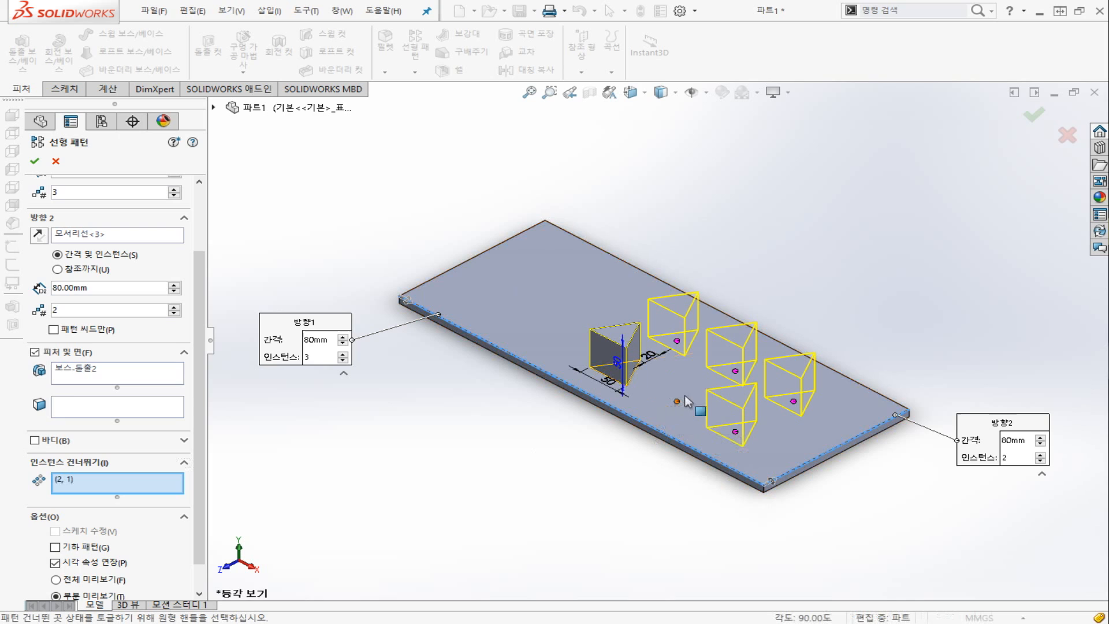
click(677, 341)
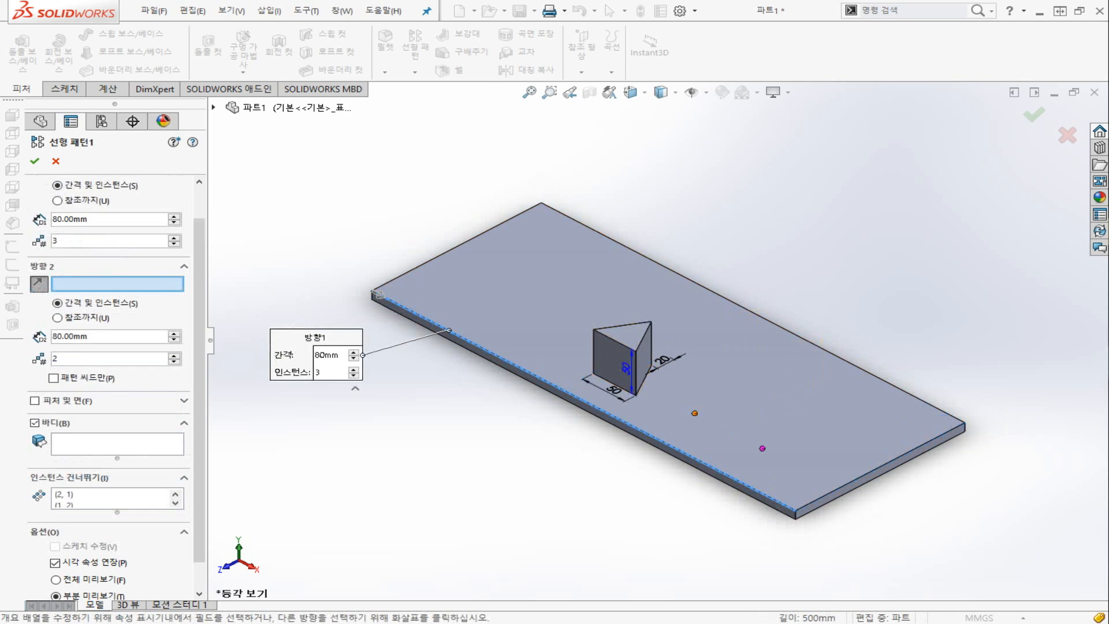
Choose the plate with its boss as the body to pattern and set the Direction 1 spacing to 300 mm
click(153, 441)
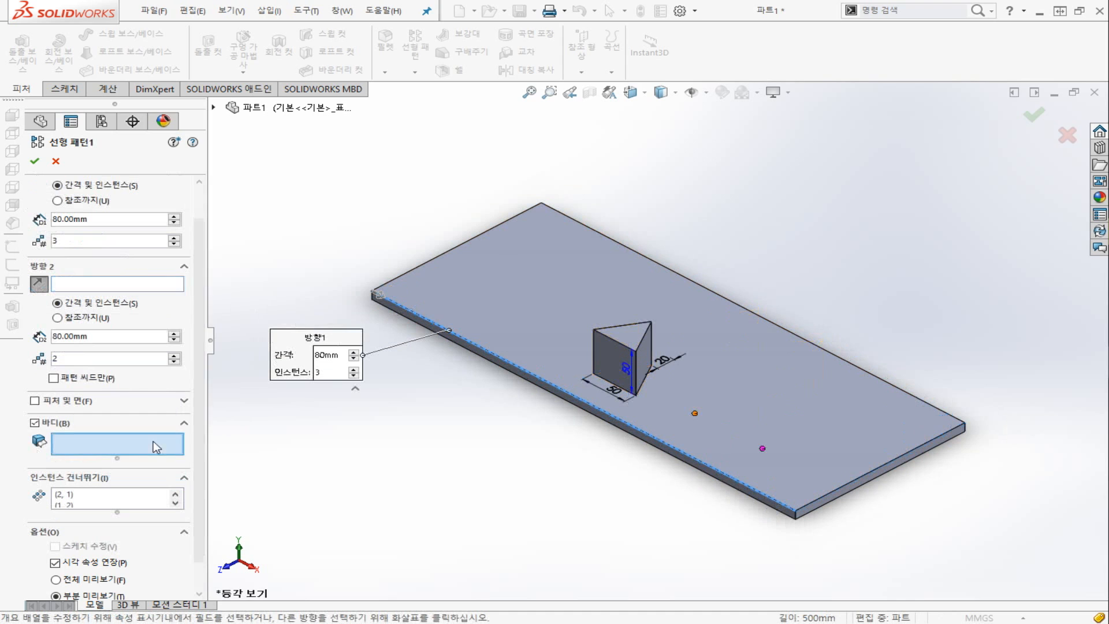
click(467, 295)
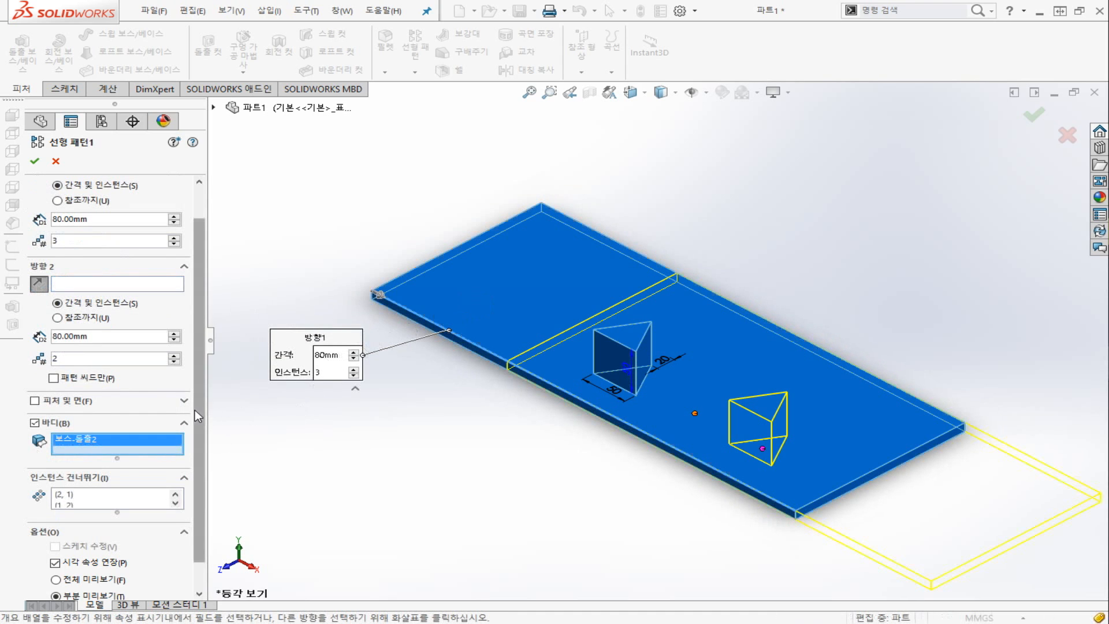
scroll(196, 410, up, 2)
click(130, 257)
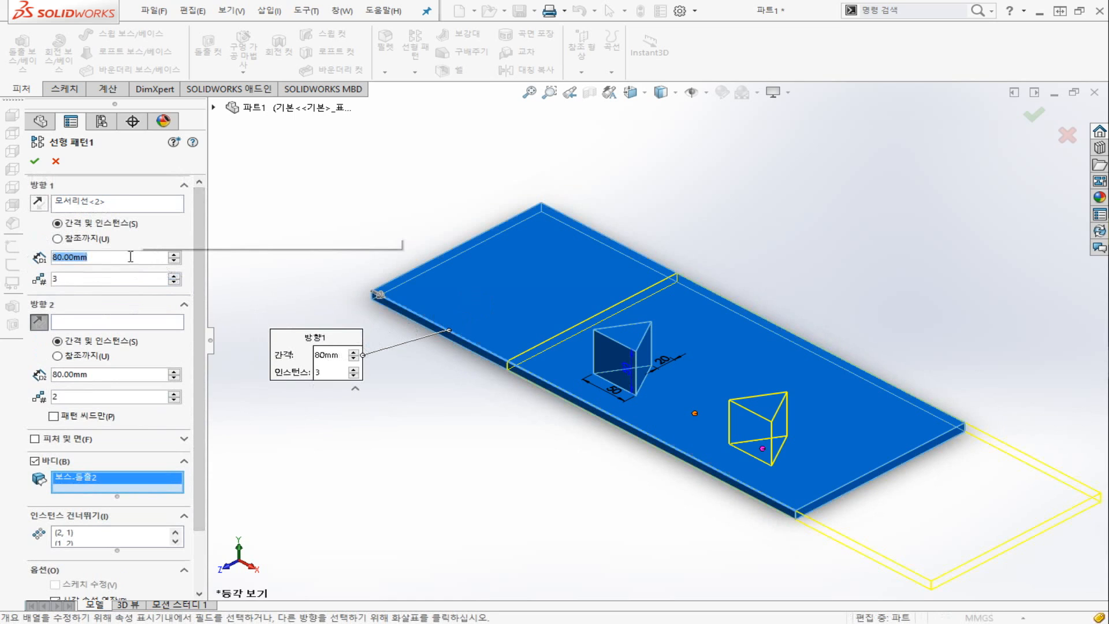
text(300)
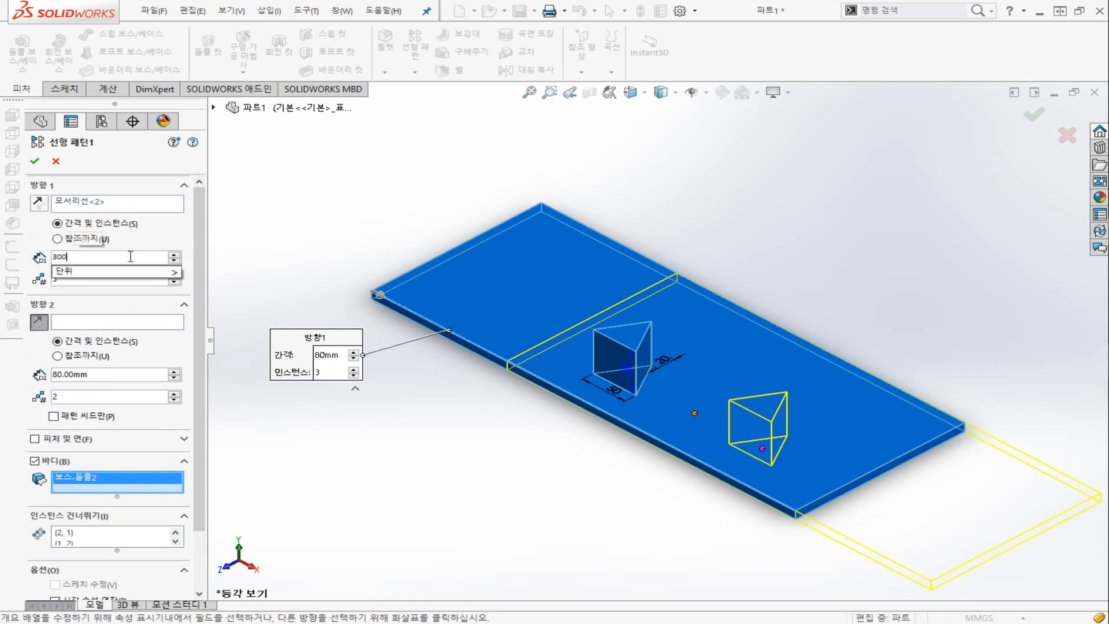
key(Return)
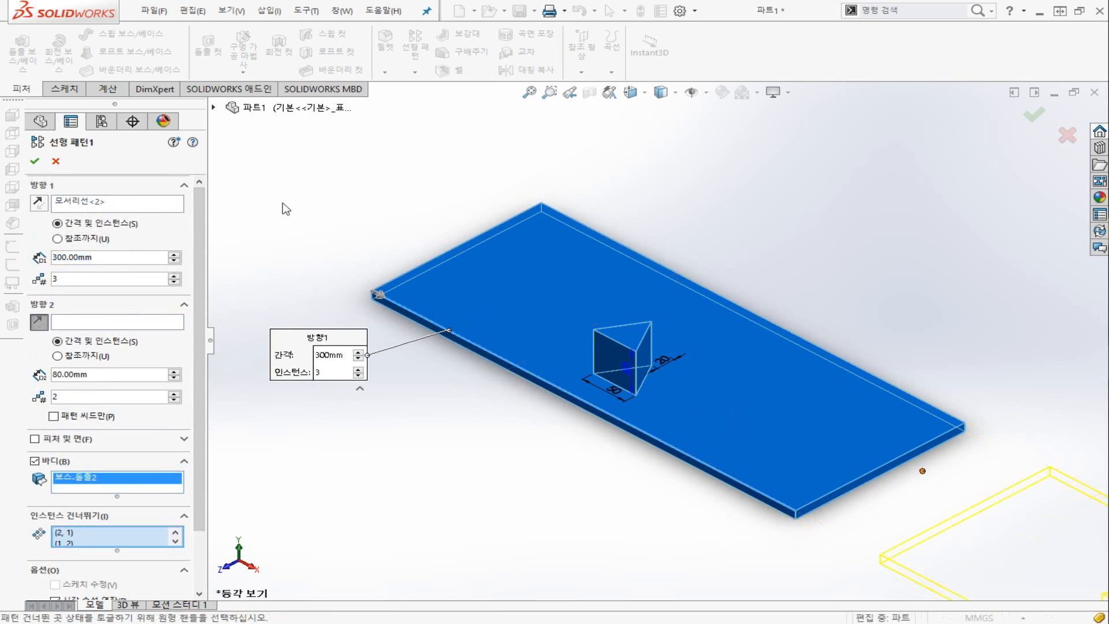
key(f)
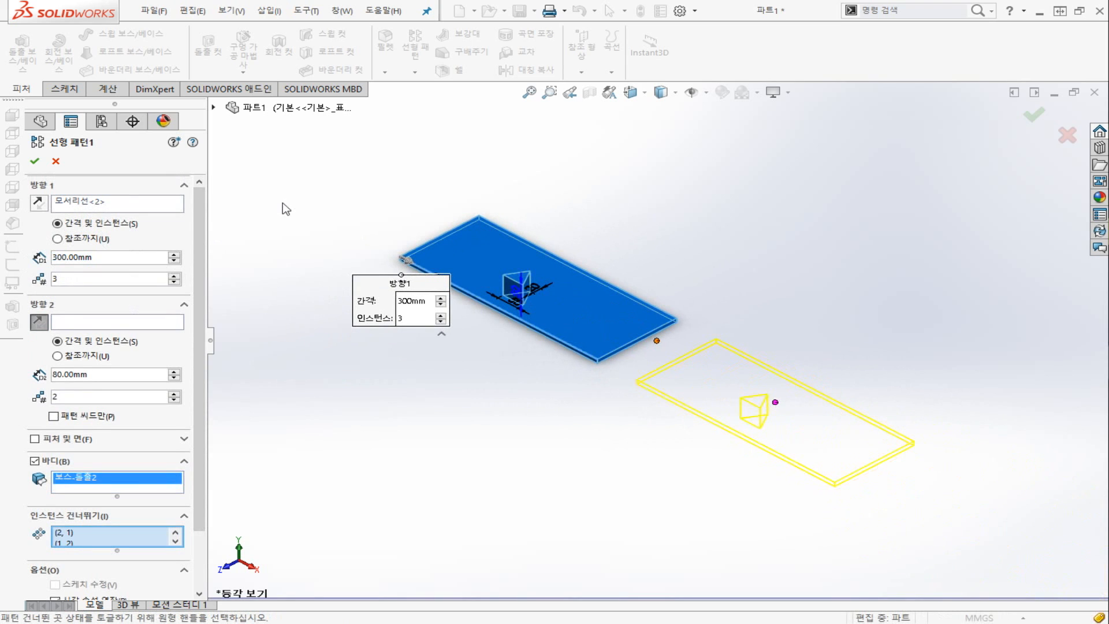
Set the linear pattern's Direction 1 spacing to 800 mm
click(139, 259)
double_click(138, 258)
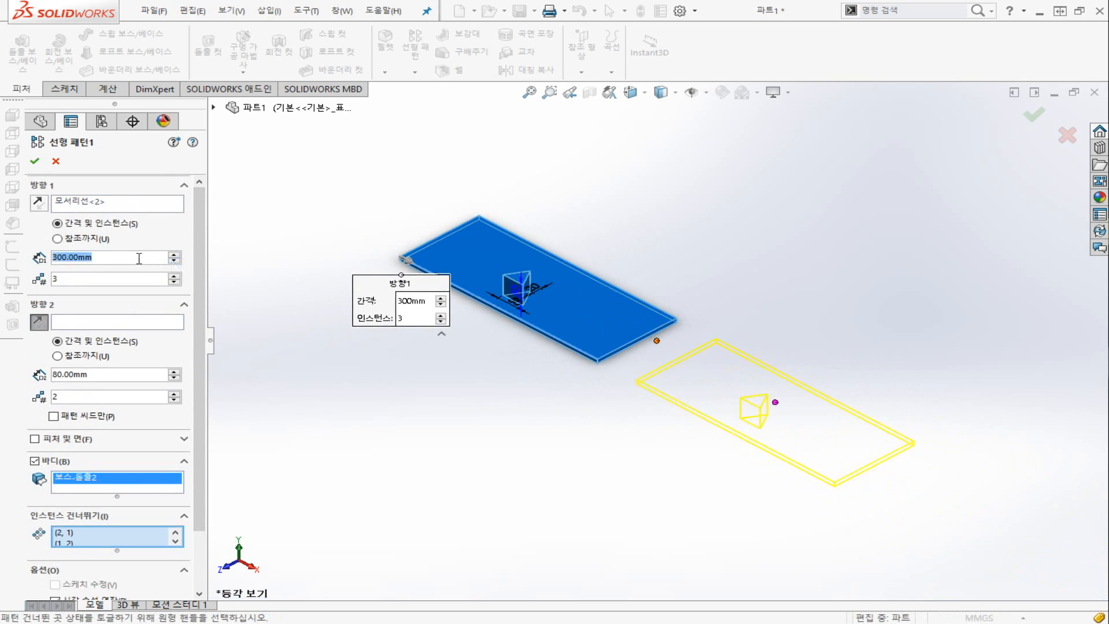
text(800)
key(Return)
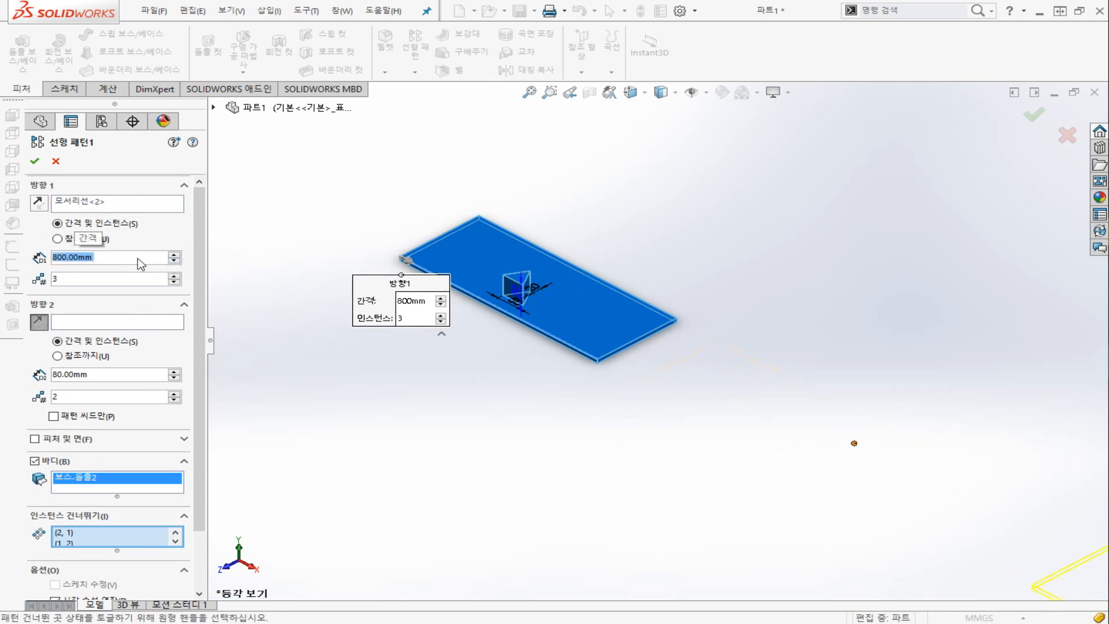
Restore both skipped instances, (2, 1) and (1, 2), and accept the linear pattern of the plate body
click(127, 534)
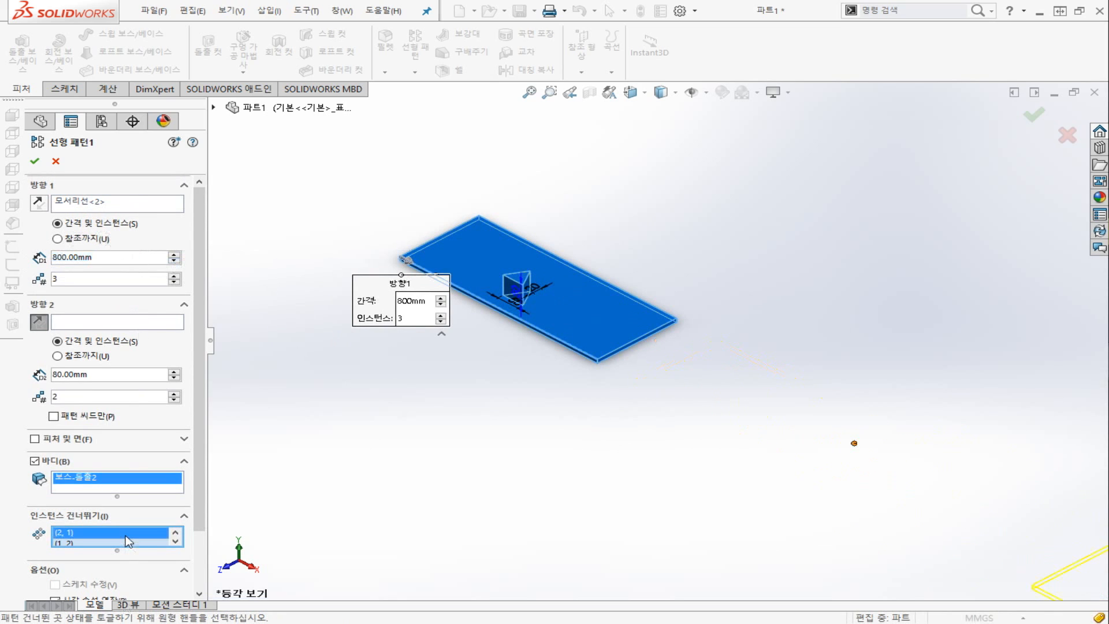
key(Delete)
key(Delete)
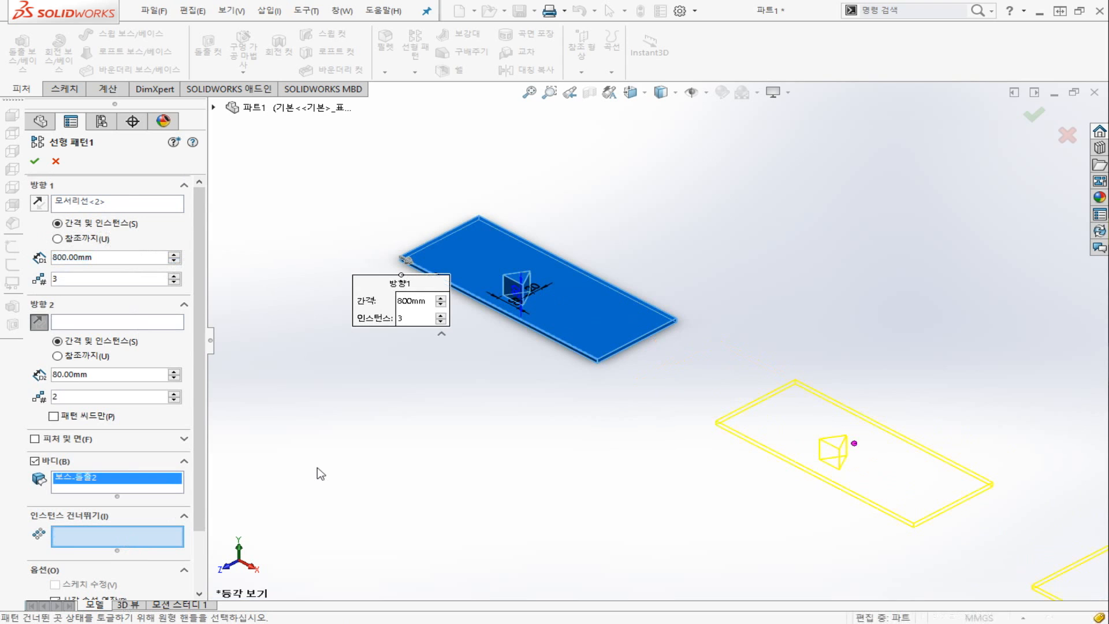
key(f)
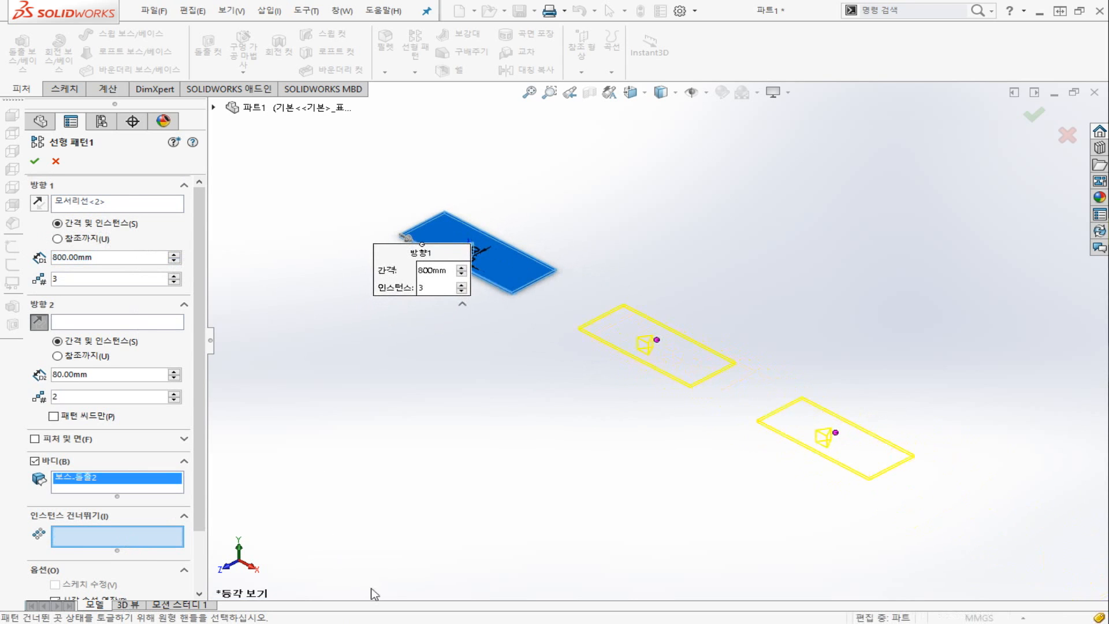
click(36, 162)
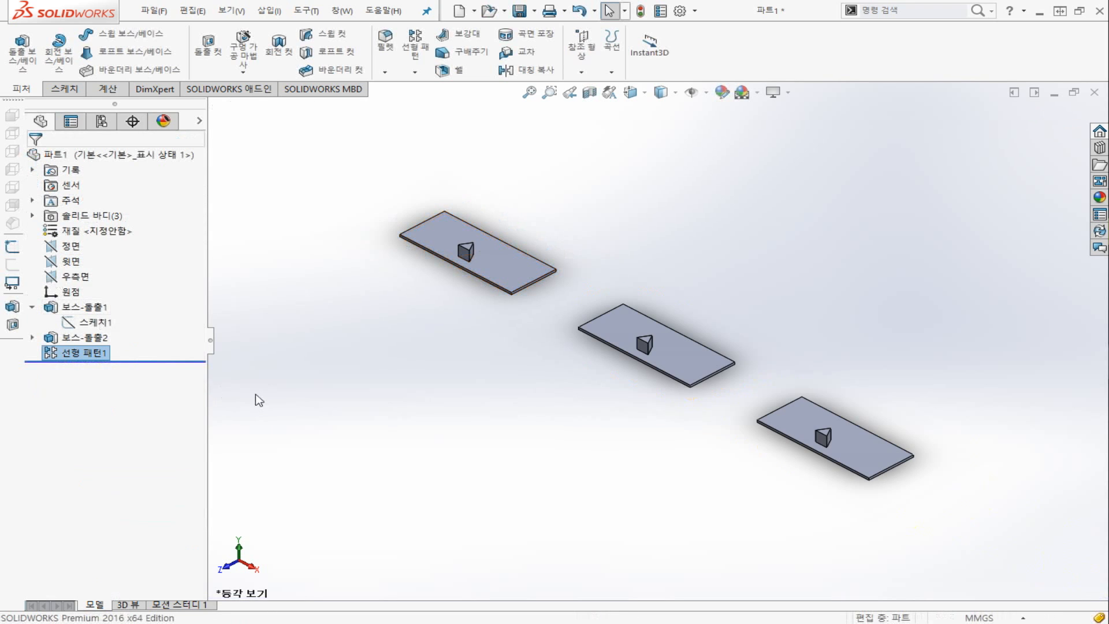
Edit the linear pattern to use the original plate's short rear-left edge as Direction 2, and flip that direction
click(104, 352)
click(111, 314)
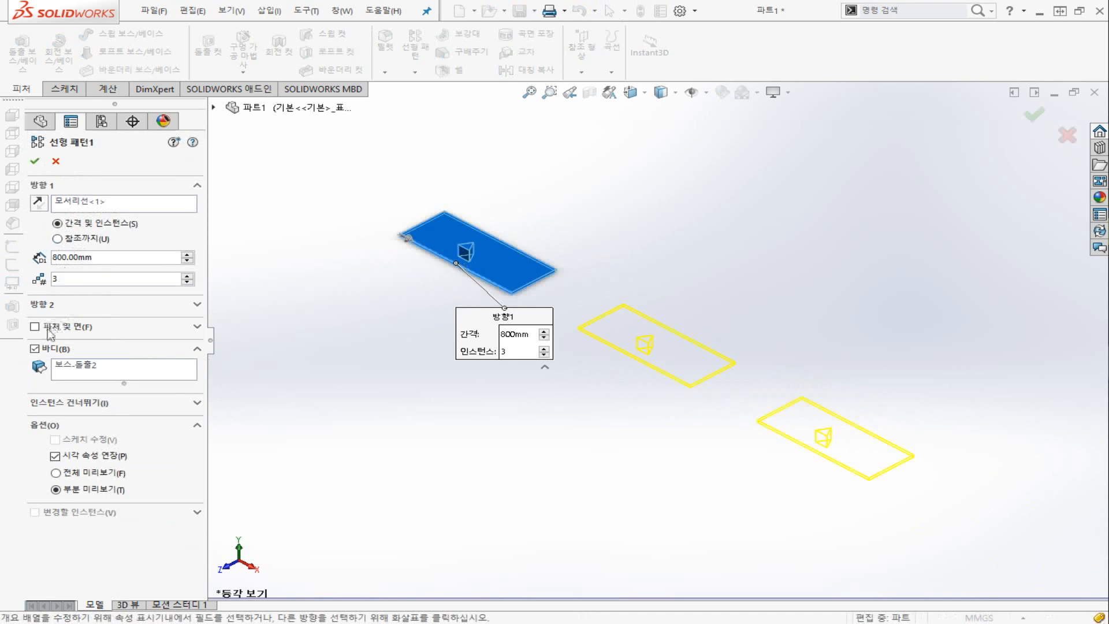
click(39, 305)
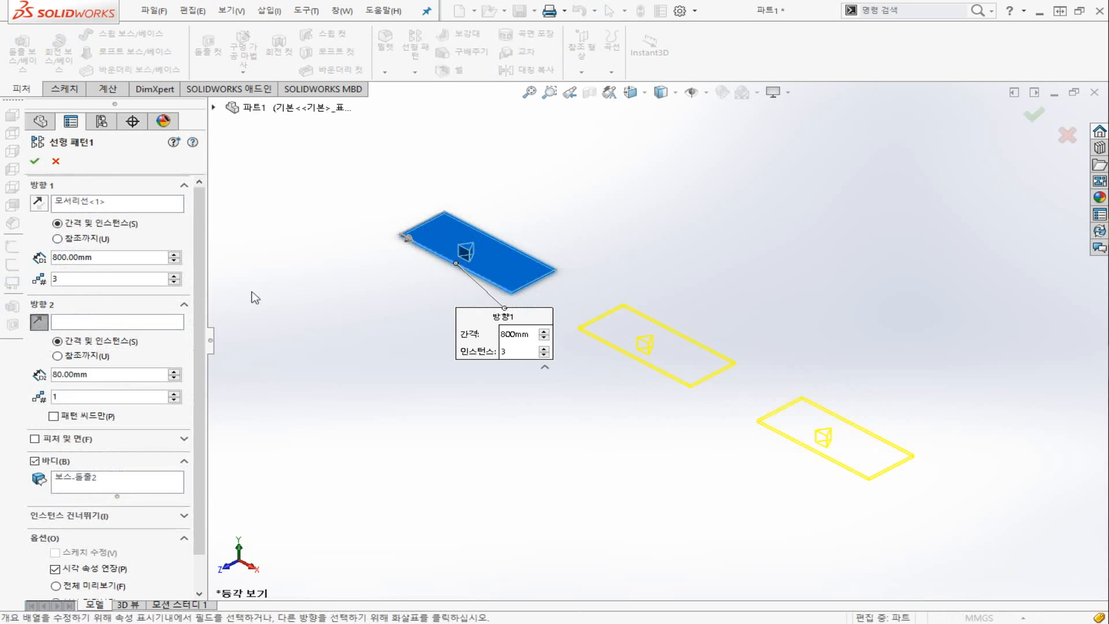
click(148, 321)
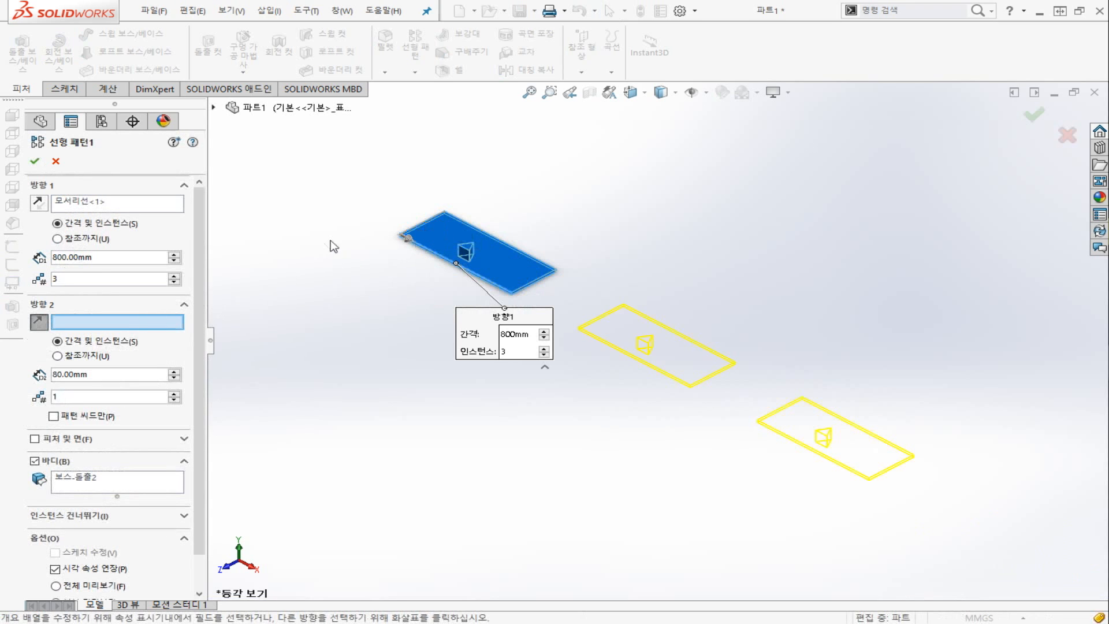
click(424, 221)
click(39, 323)
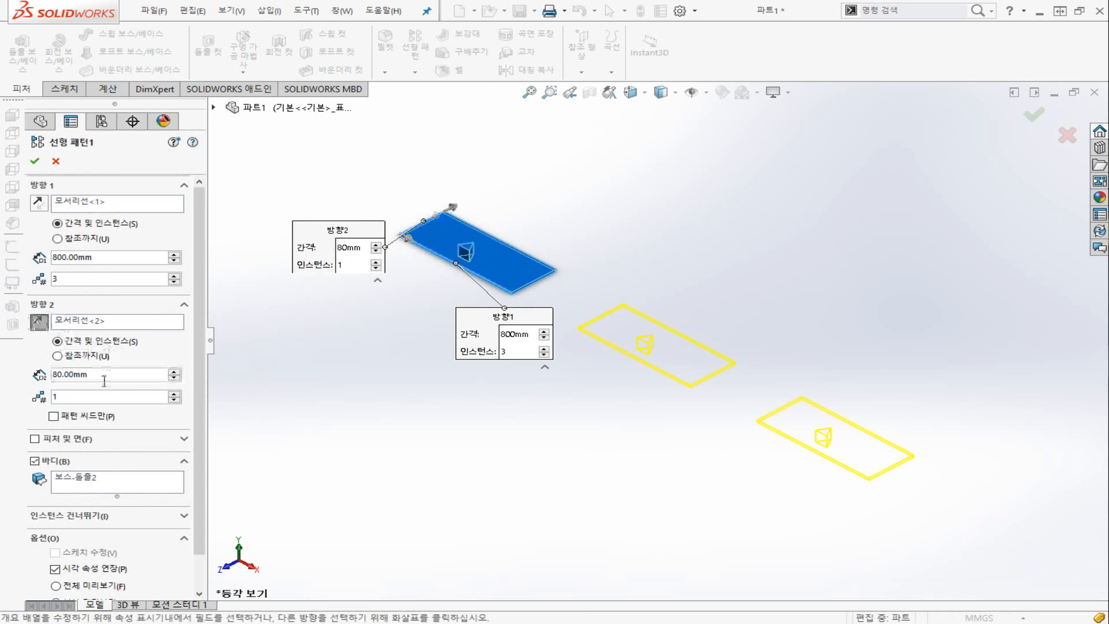
Set Direction 2 to 300 mm spacing with 3 instances and accept the edited pattern
double_click(104, 375)
text(300)
key(Return)
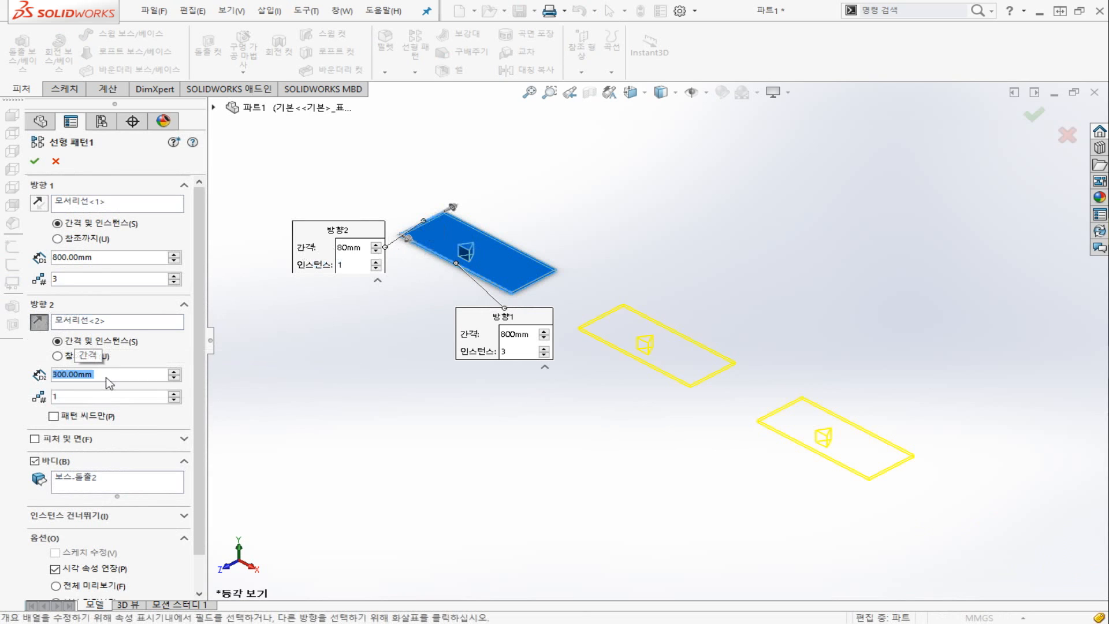
double_click(145, 396)
text(3)
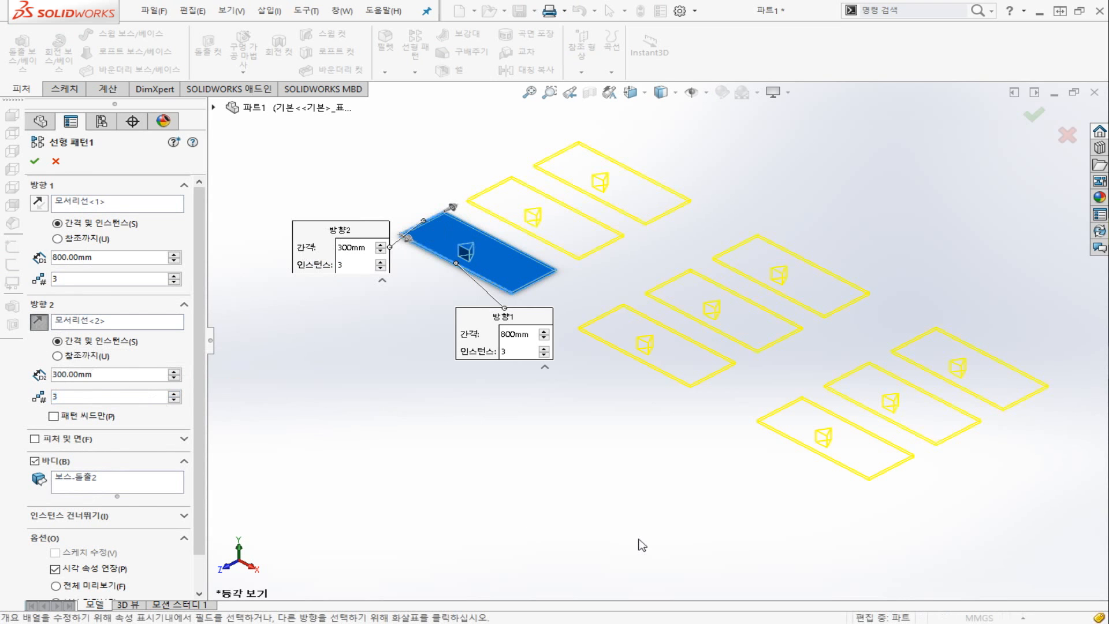
scroll(639, 545, up, 3)
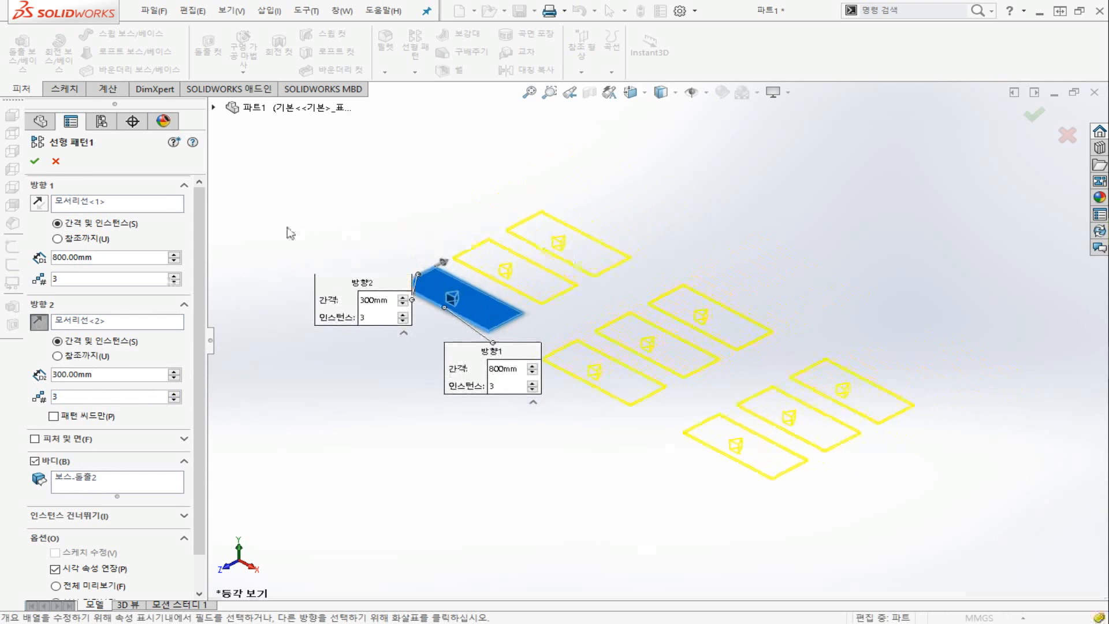
click(35, 161)
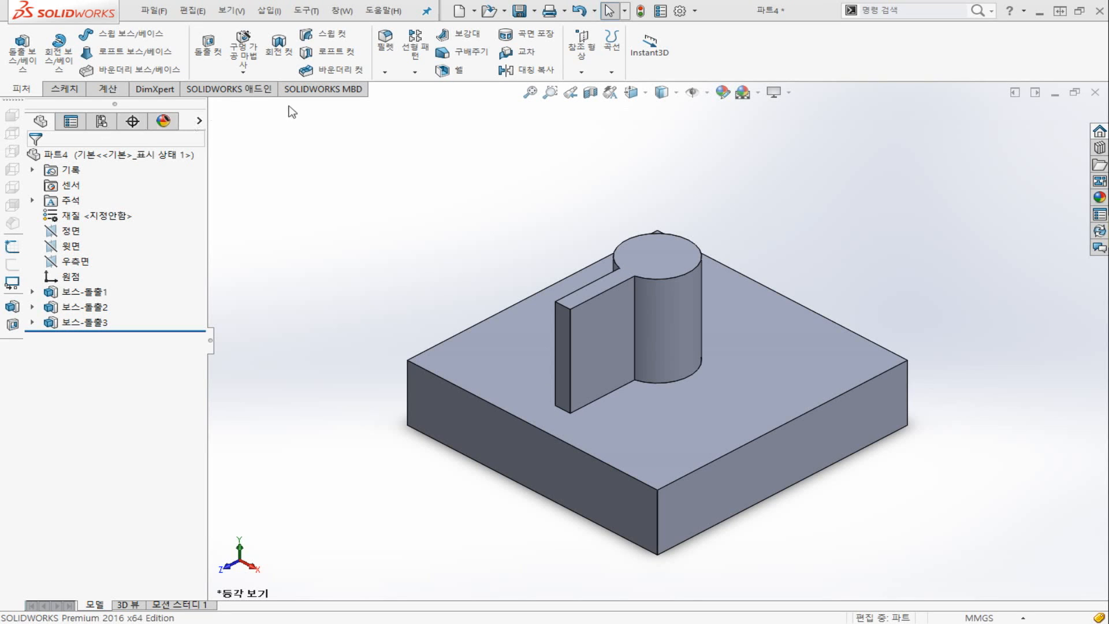
Start a Circular Pattern on the block with the cylinder and rib, using the block's top front-left edge as the rotation axis
click(415, 72)
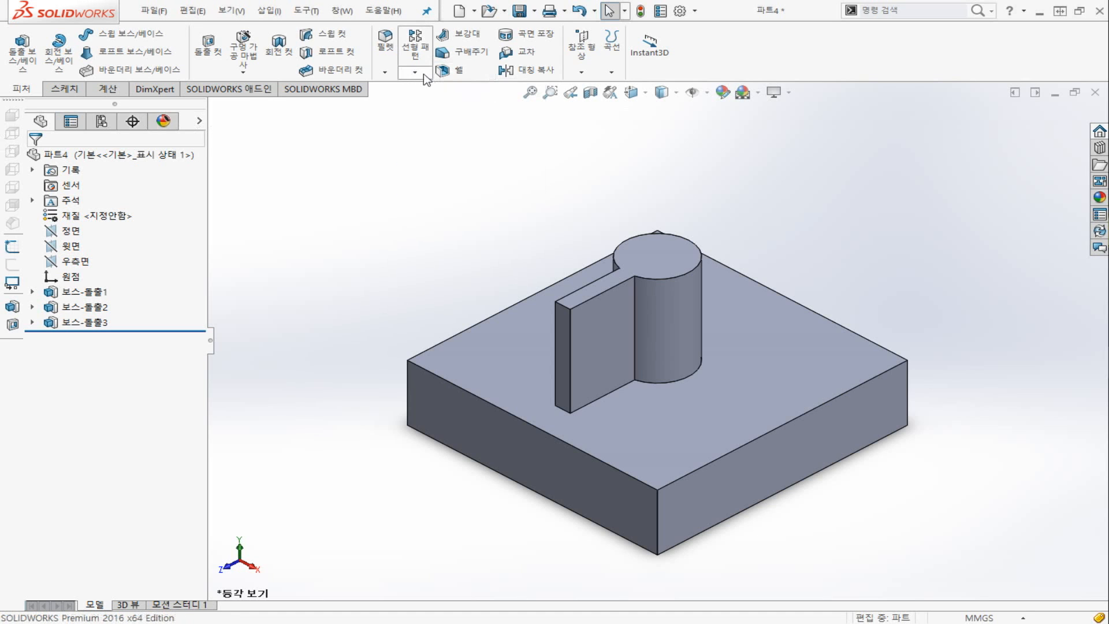
click(424, 74)
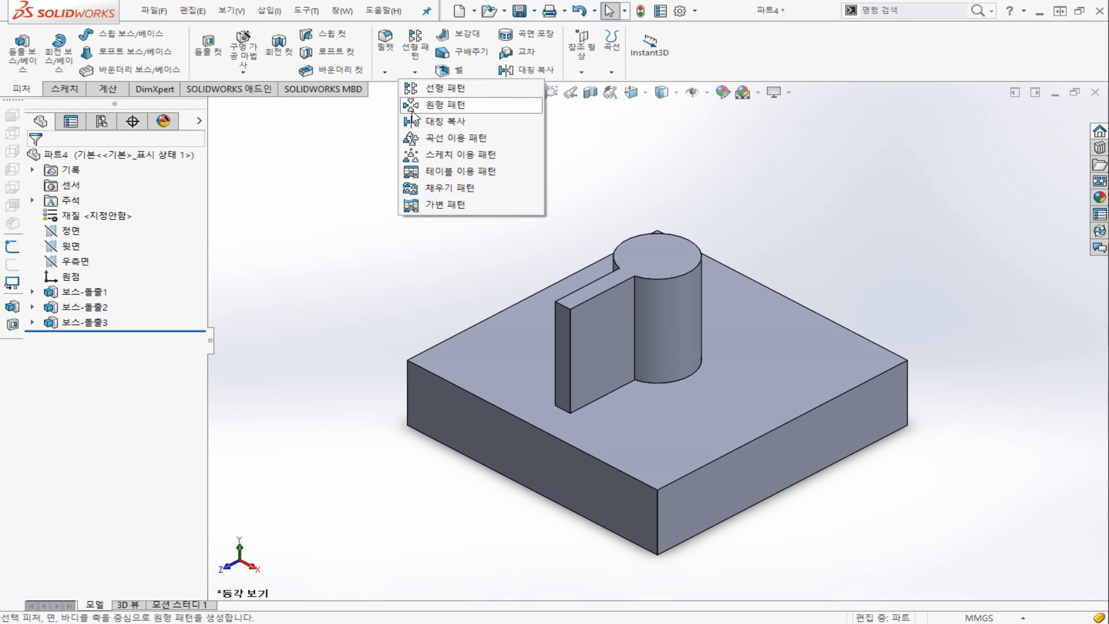
click(453, 109)
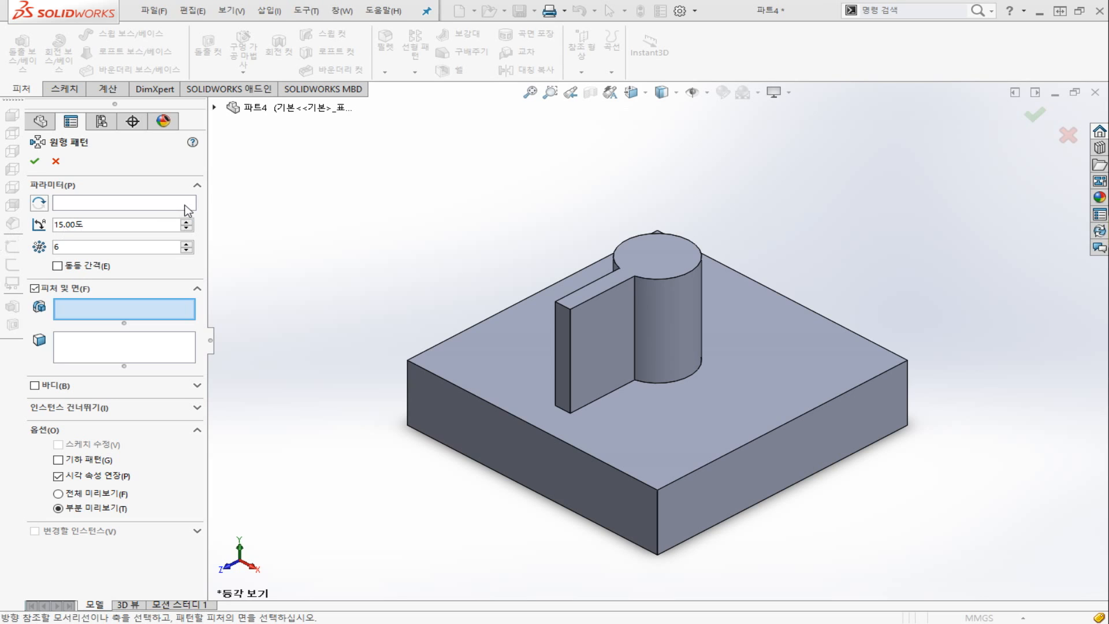
click(157, 206)
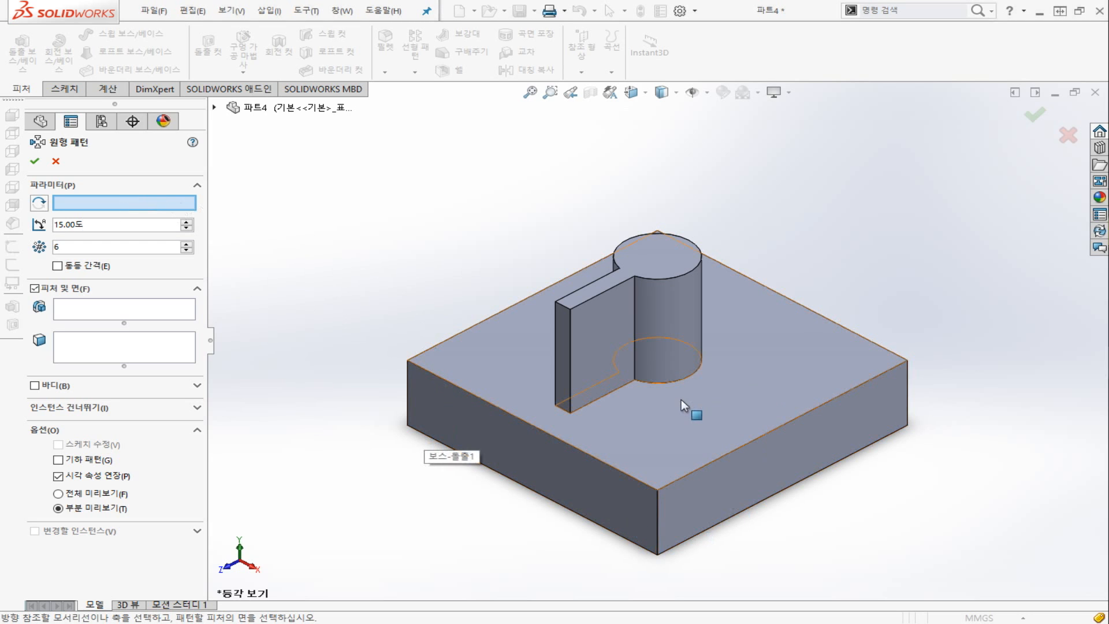
click(607, 463)
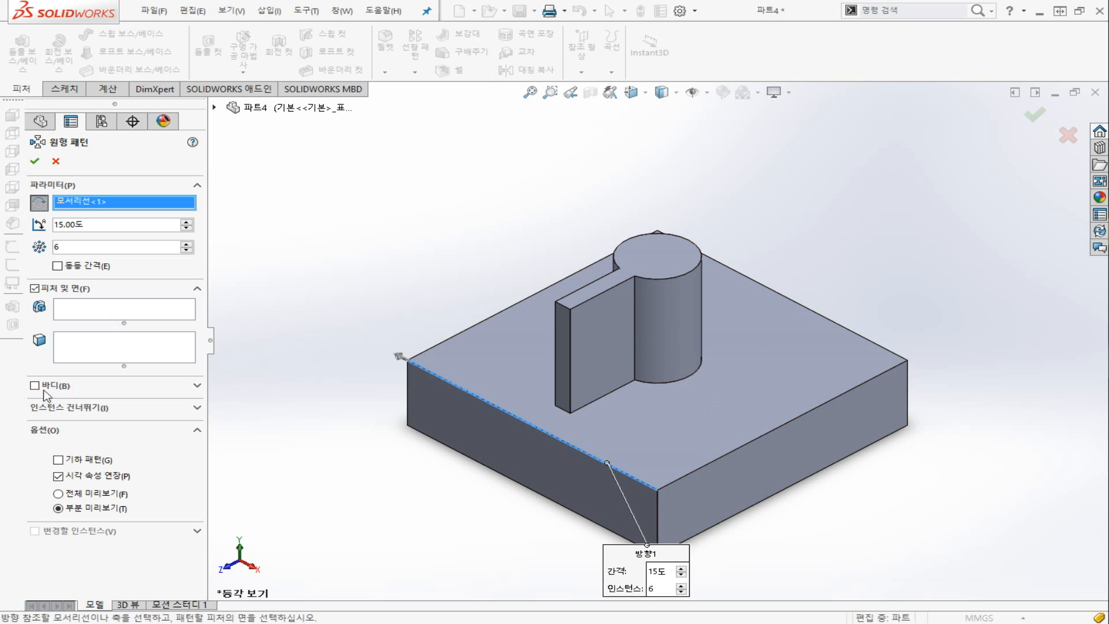
Pattern the thin rib beside the cylinder as 6 equally spaced instances over 360° and accept the circular pattern
click(91, 315)
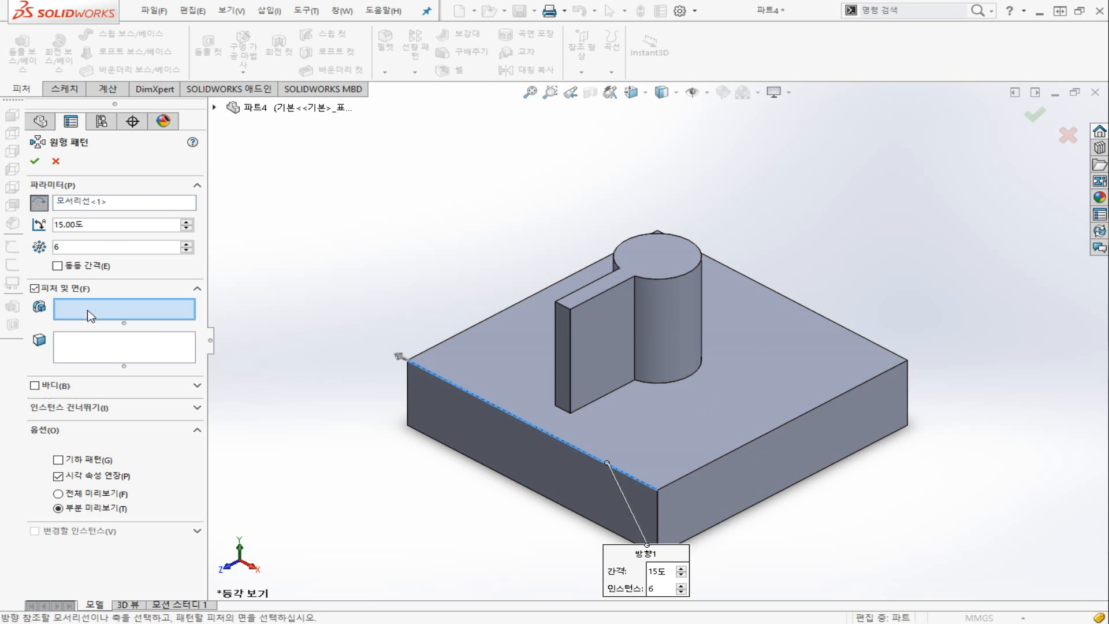
click(598, 324)
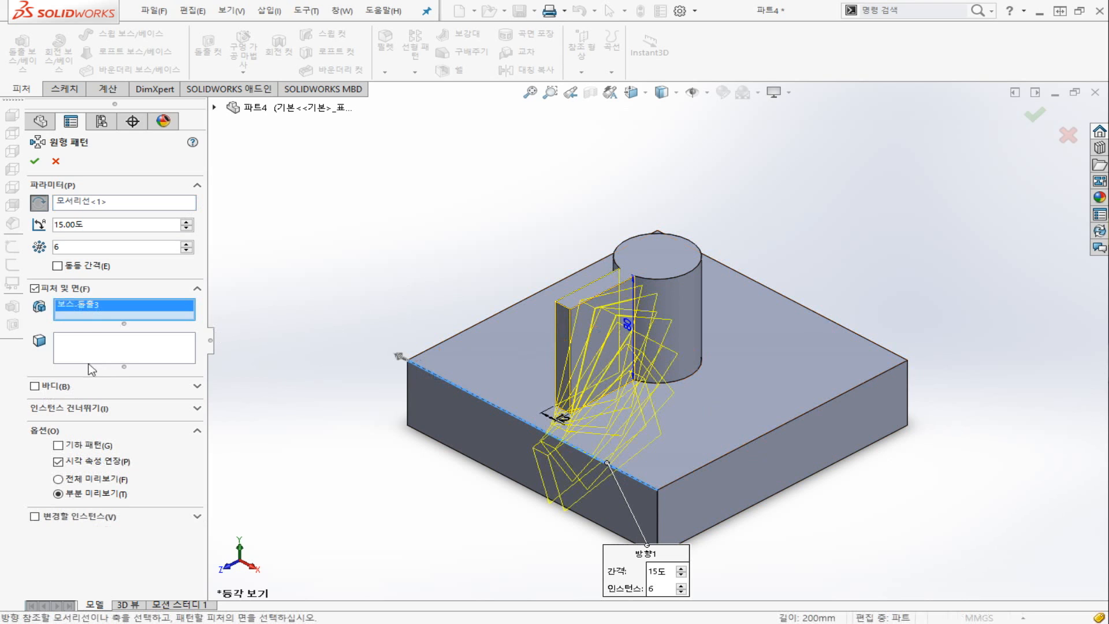
click(82, 268)
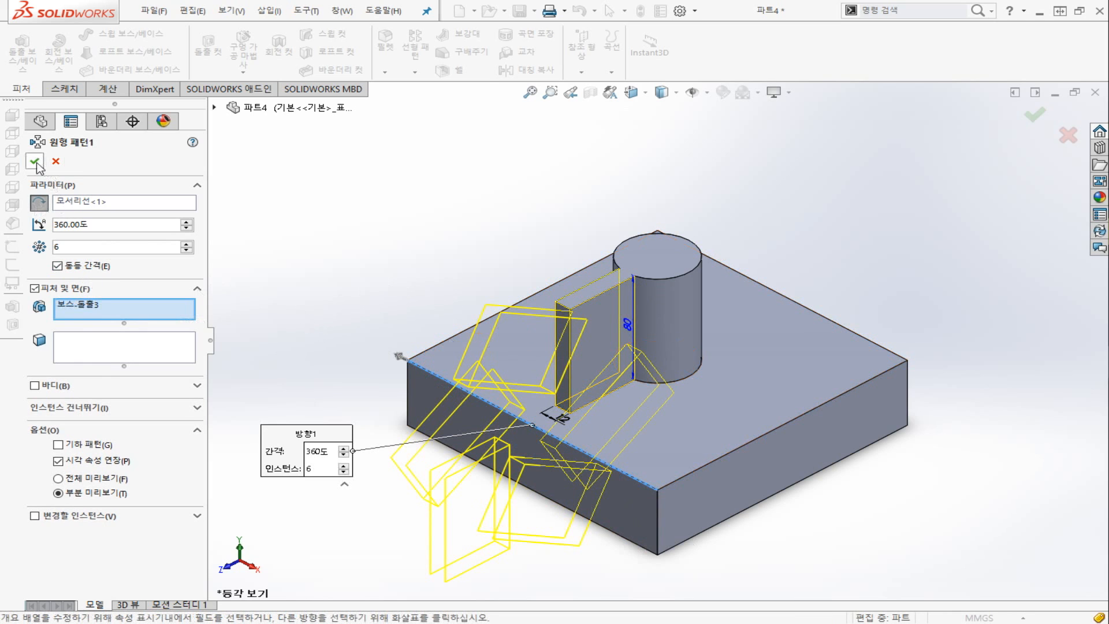
click(35, 162)
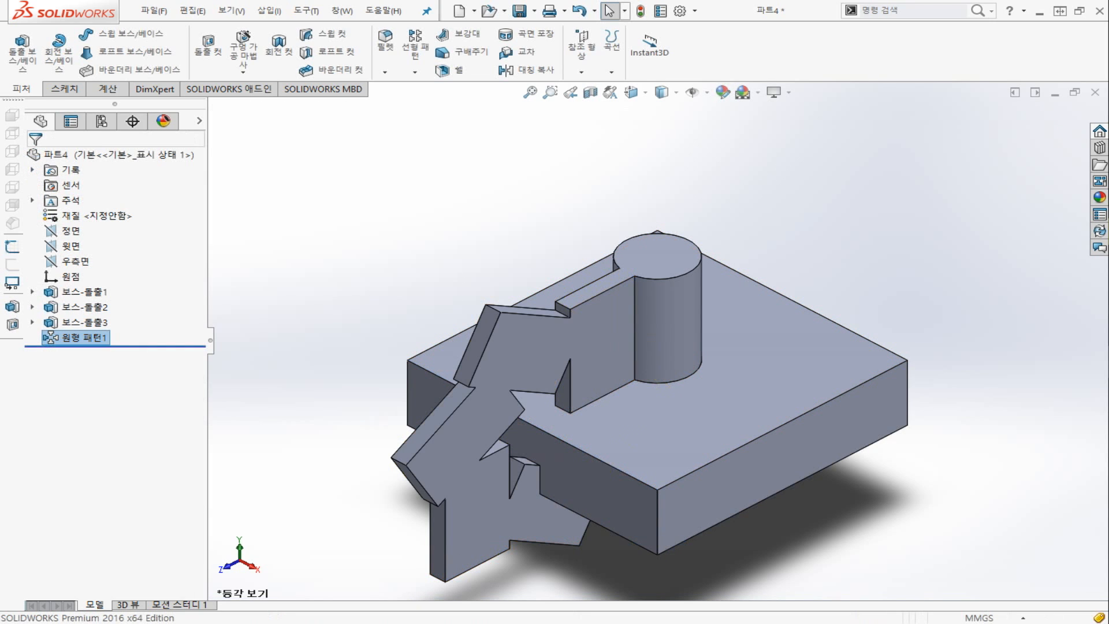
Roll the model history back to just before the circular pattern
click(65, 89)
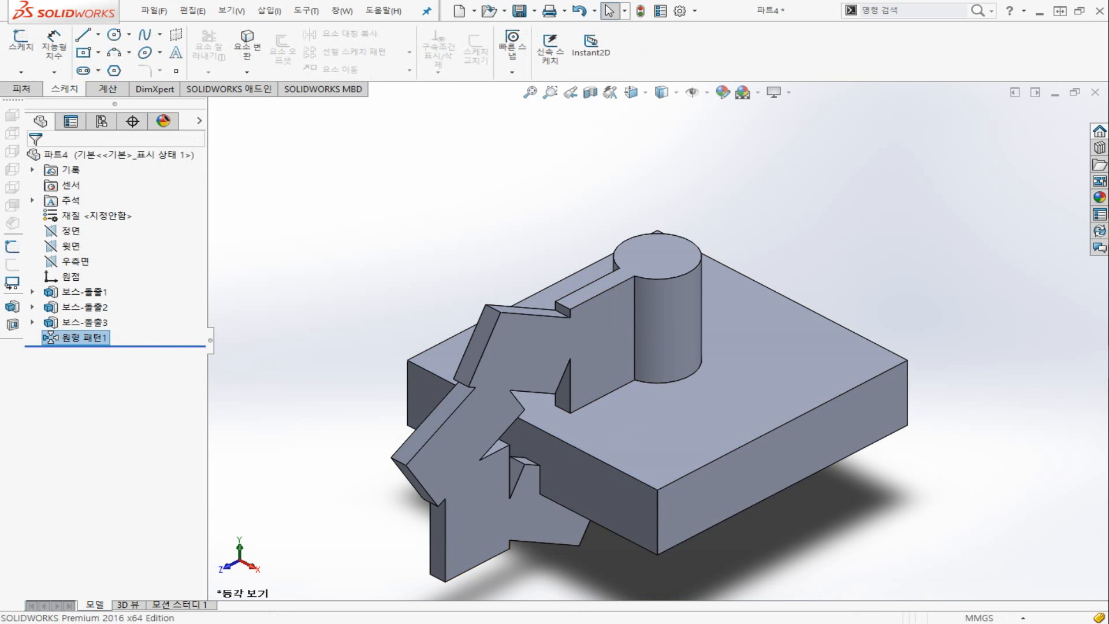
click(165, 344)
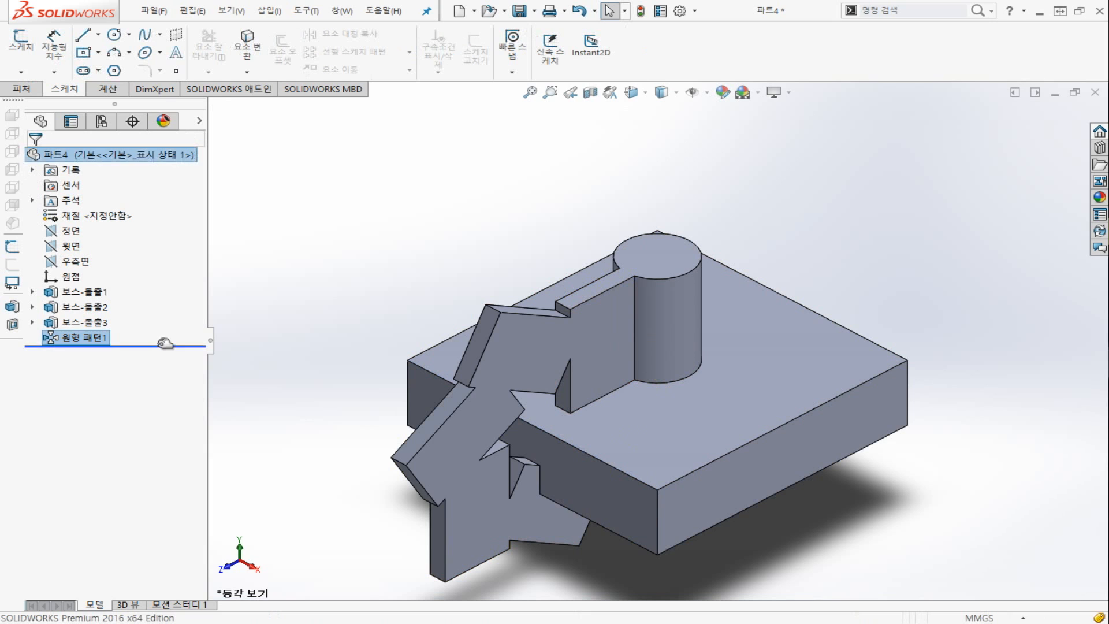
drag(165, 345, 155, 332)
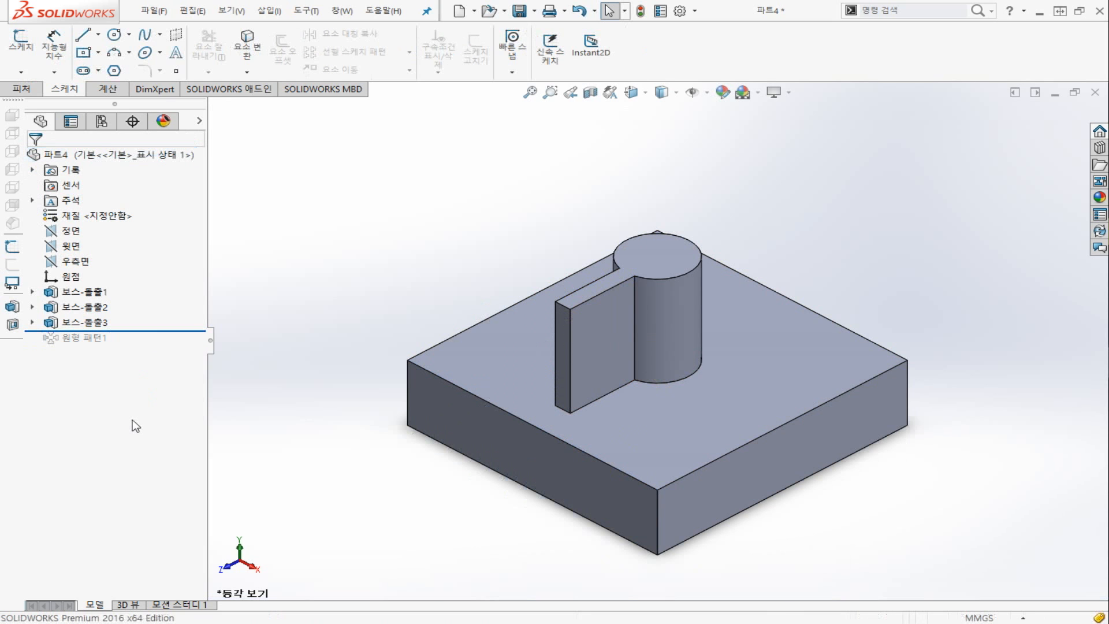
Sketch a vertical centerline about 239 mm long on the Front Plane, from the cylinder's top centre down through the origin, and exit the sketch
click(70, 231)
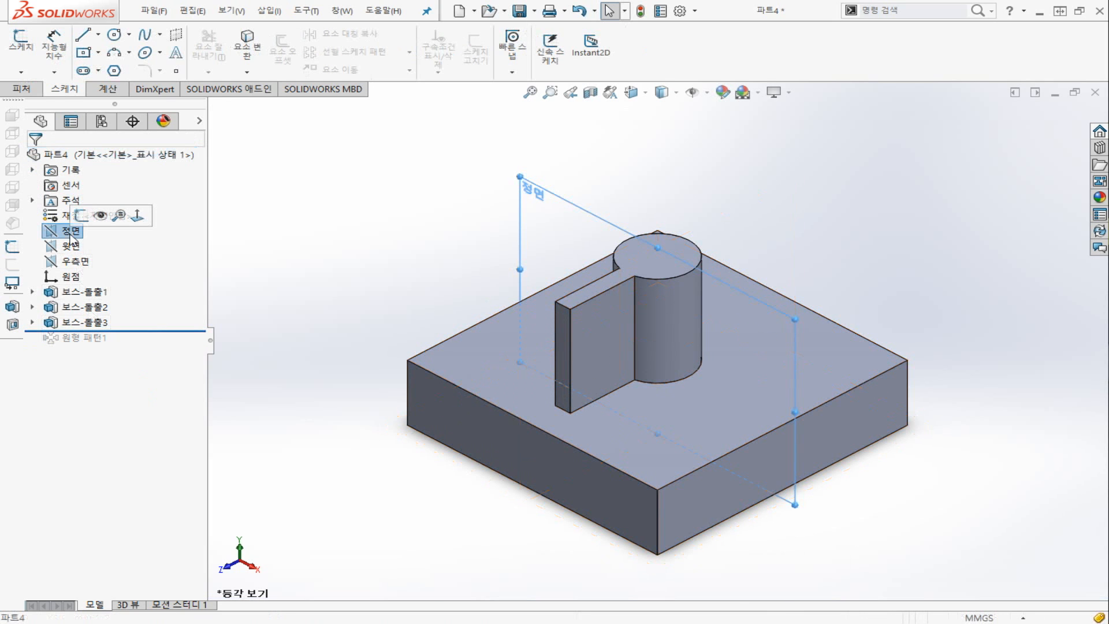
click(81, 216)
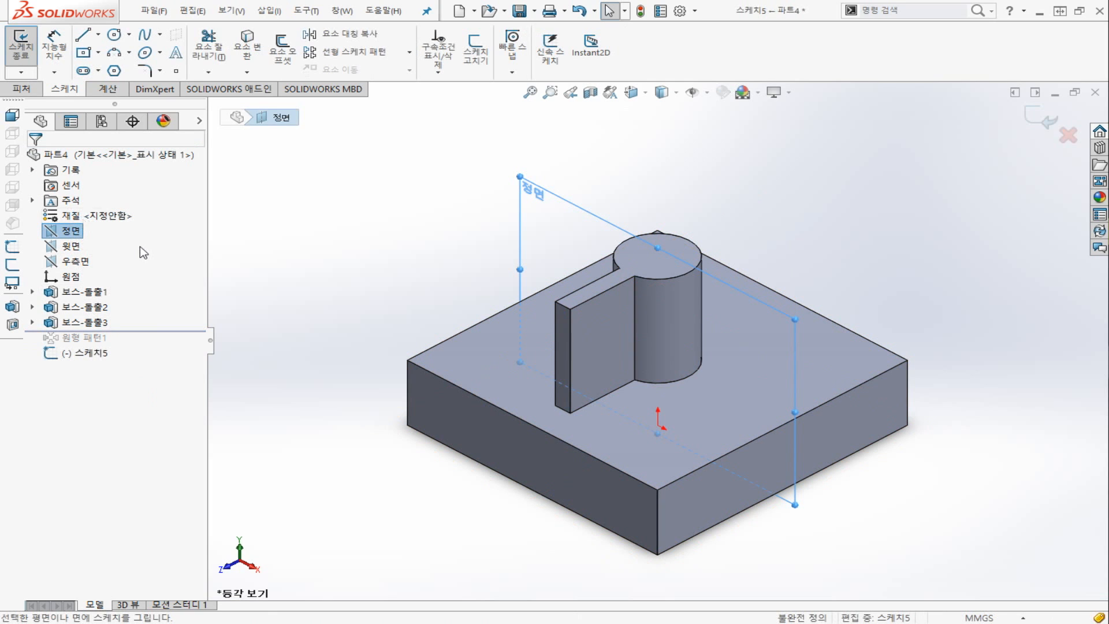
click(99, 34)
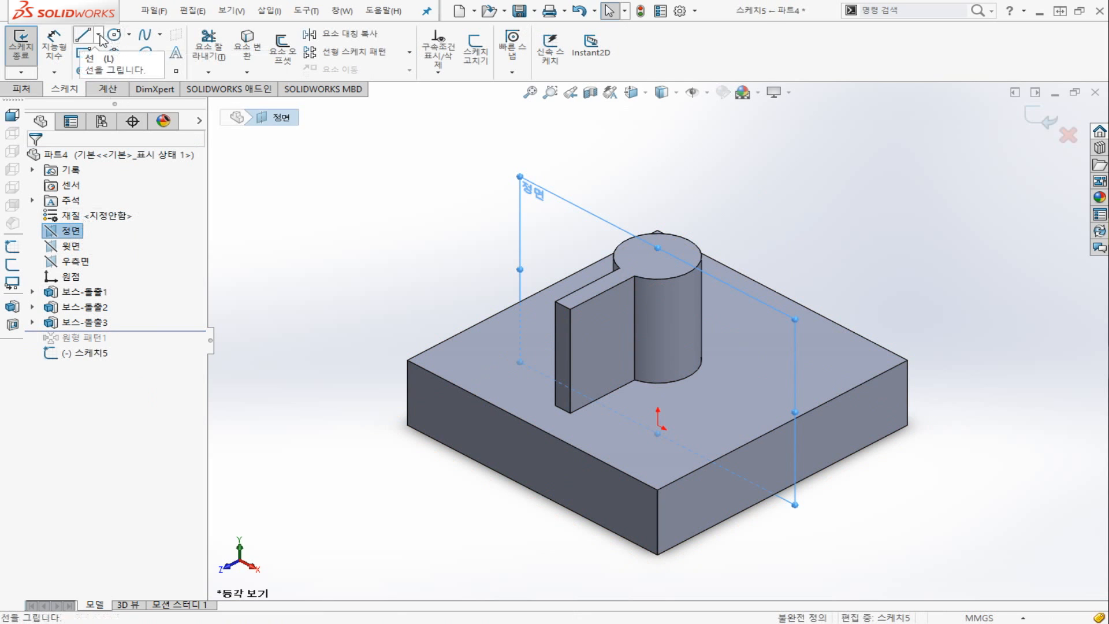
click(119, 68)
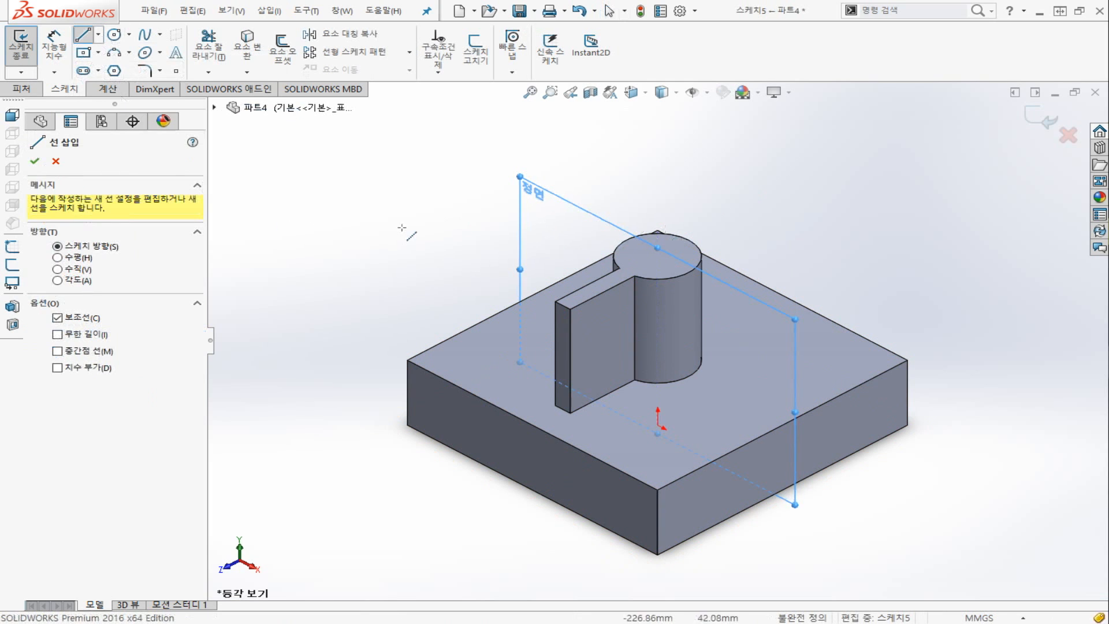
click(657, 256)
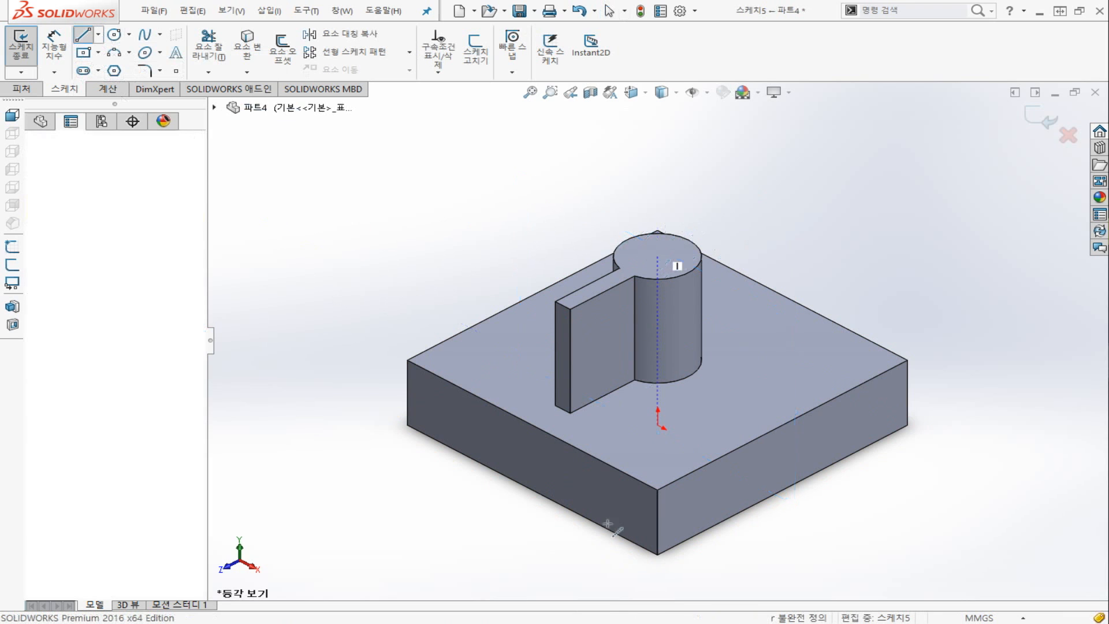
click(658, 567)
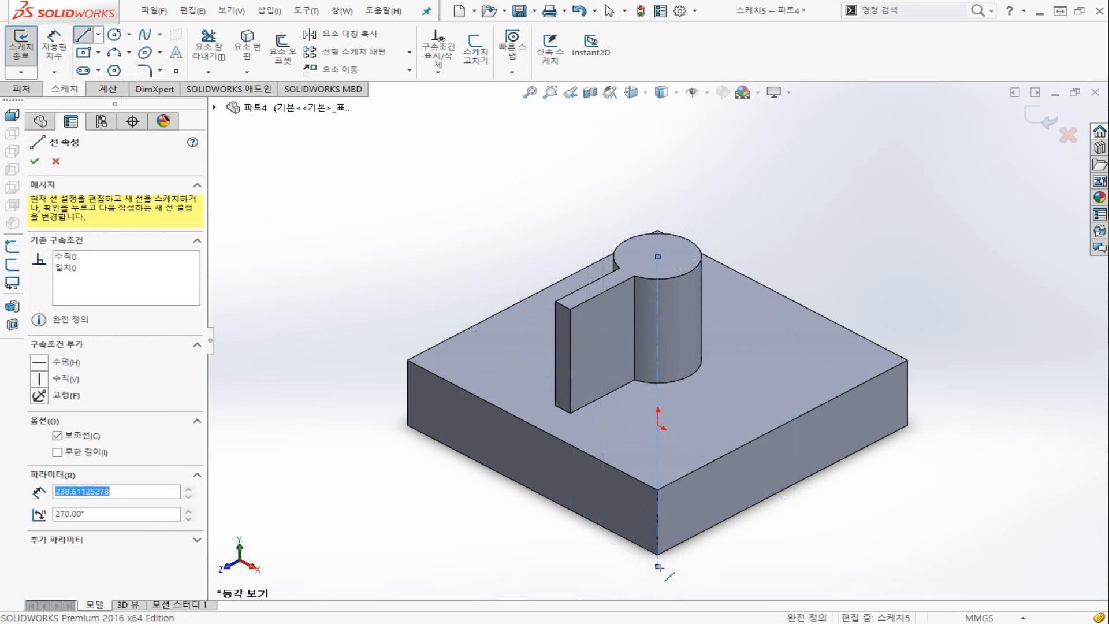
key(Escape)
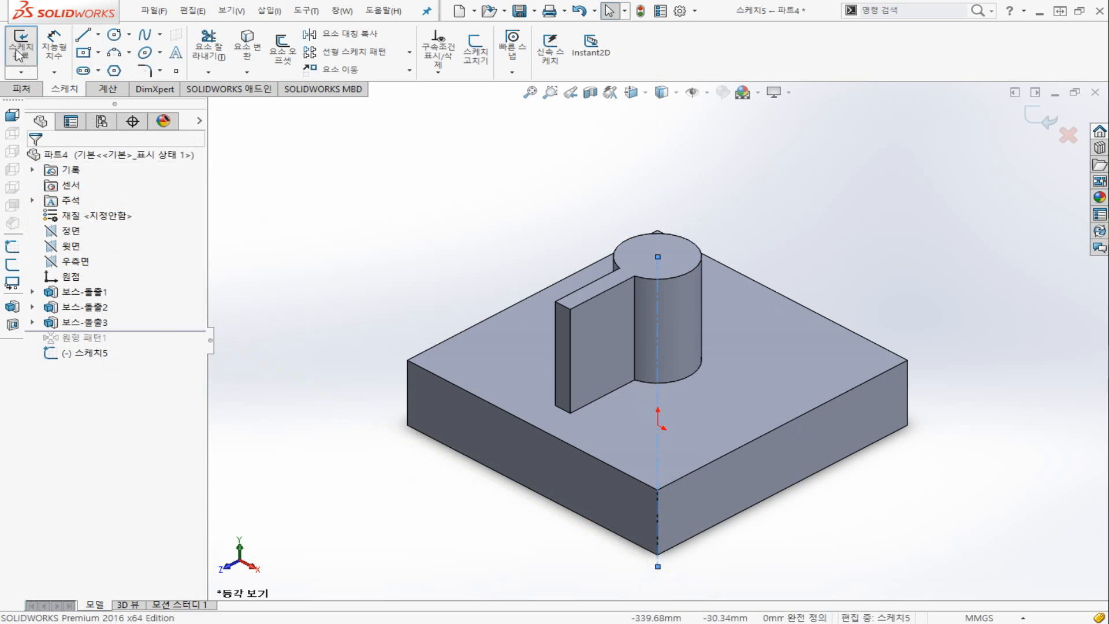
click(22, 47)
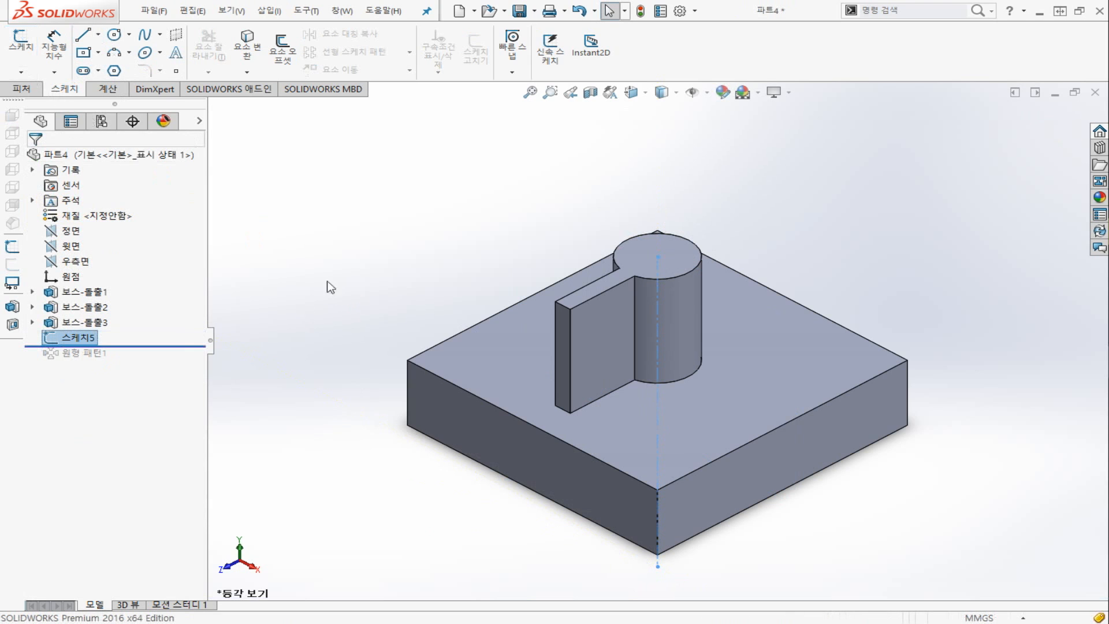
click(23, 90)
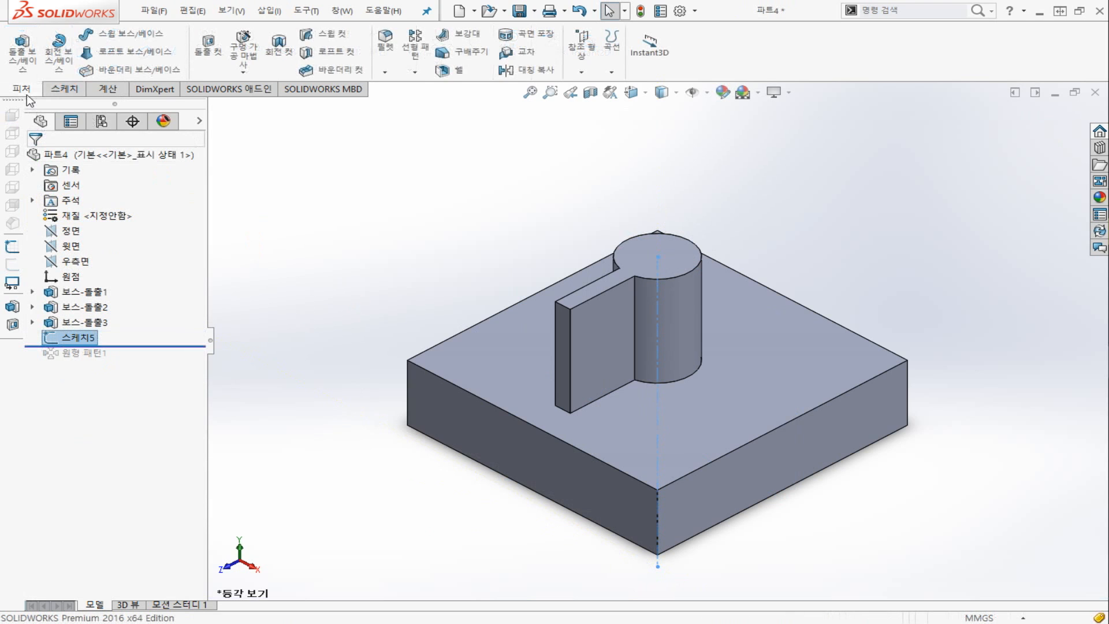
Circular-pattern the thin rib about the sketched vertical centerline as 6 equally spaced instances over 360° and accept it
click(415, 72)
click(433, 104)
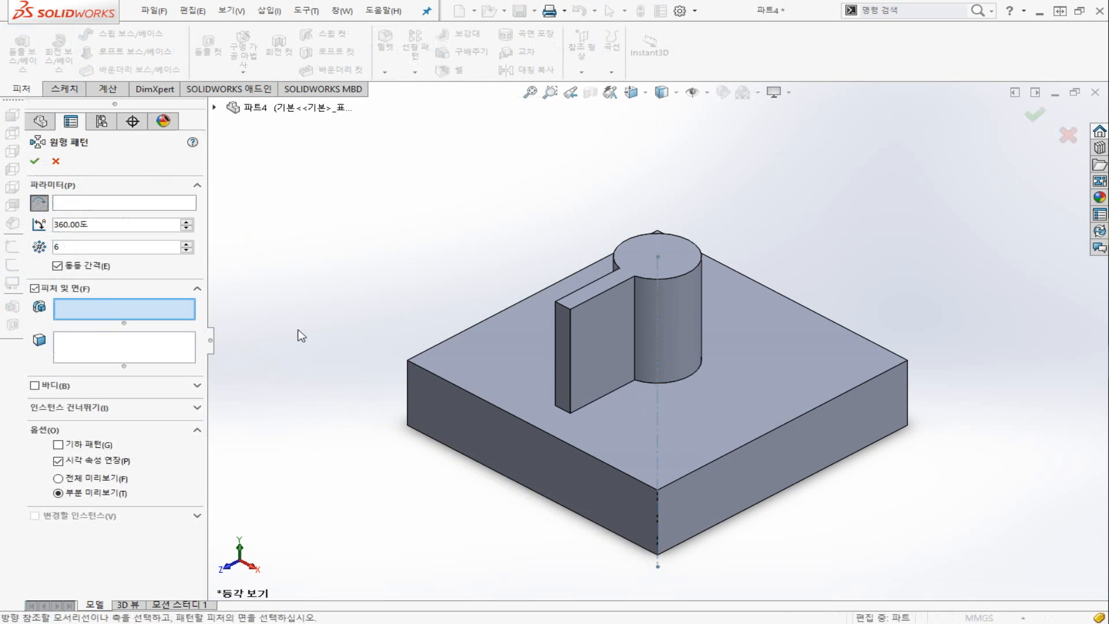
click(137, 206)
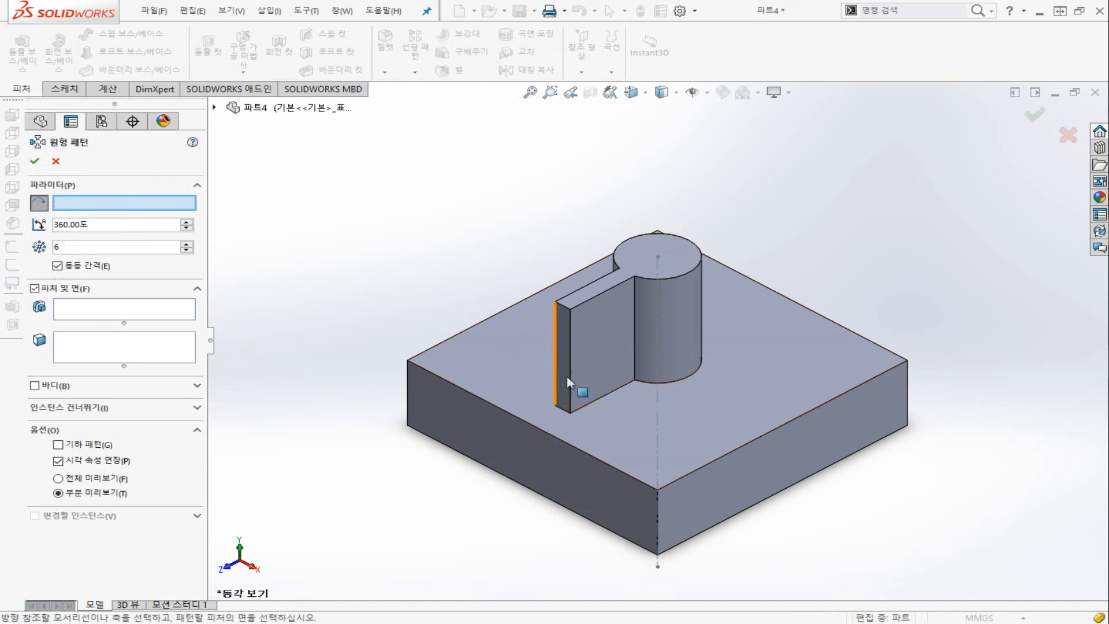
click(657, 399)
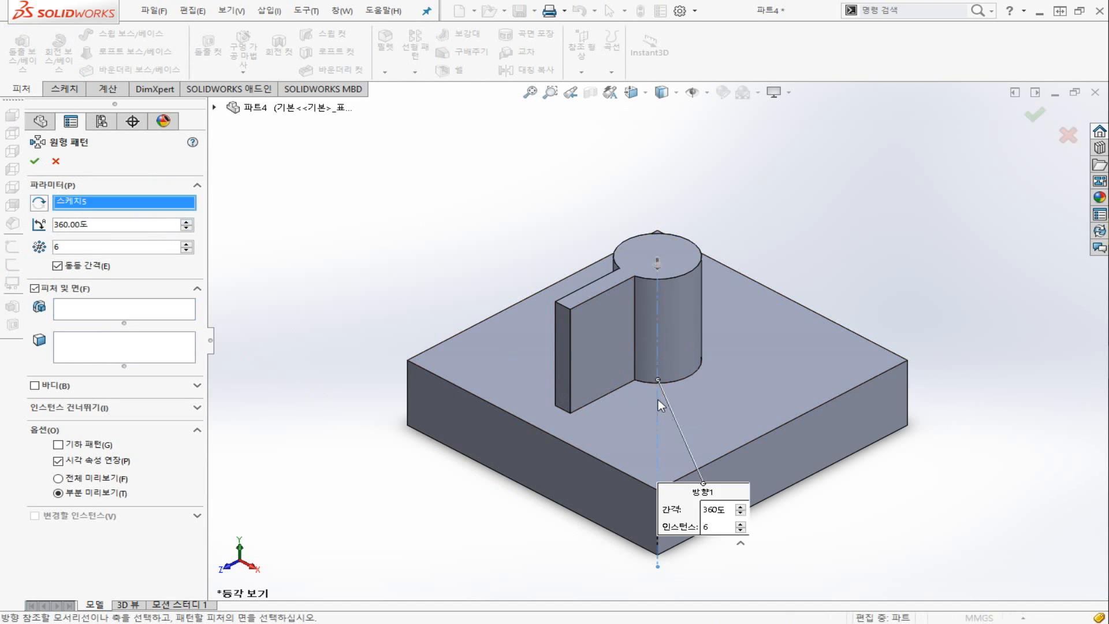
click(133, 318)
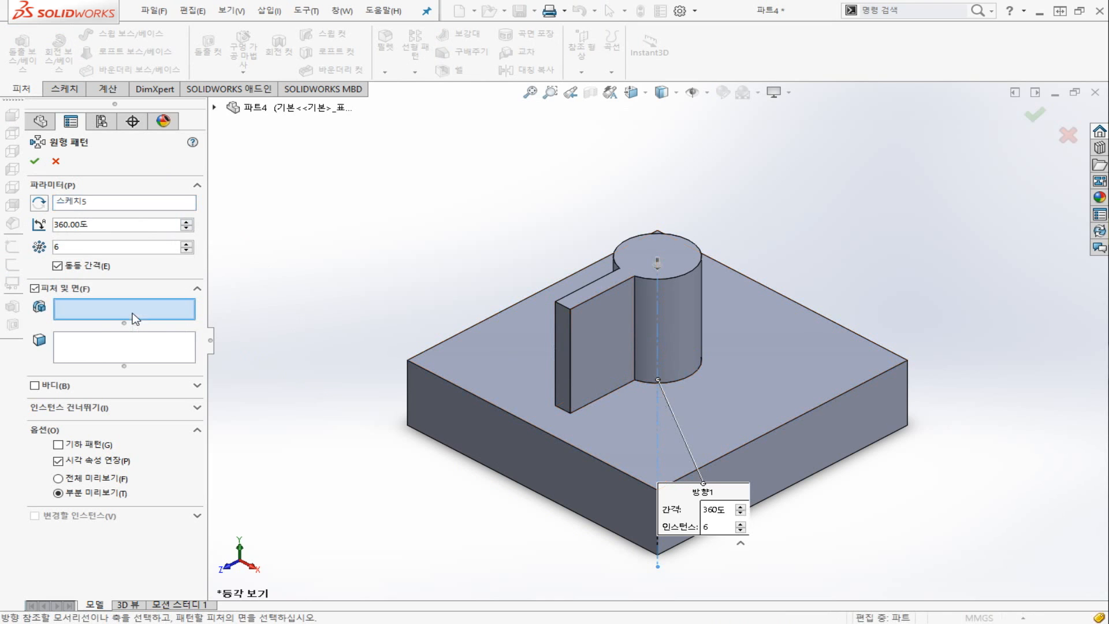
click(591, 328)
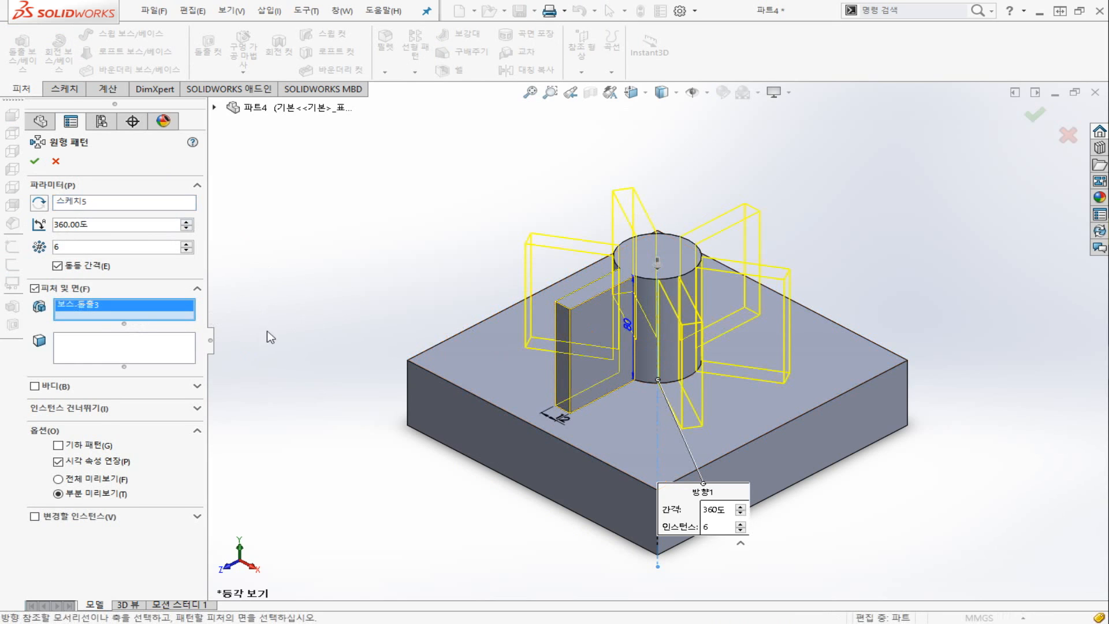
click(39, 164)
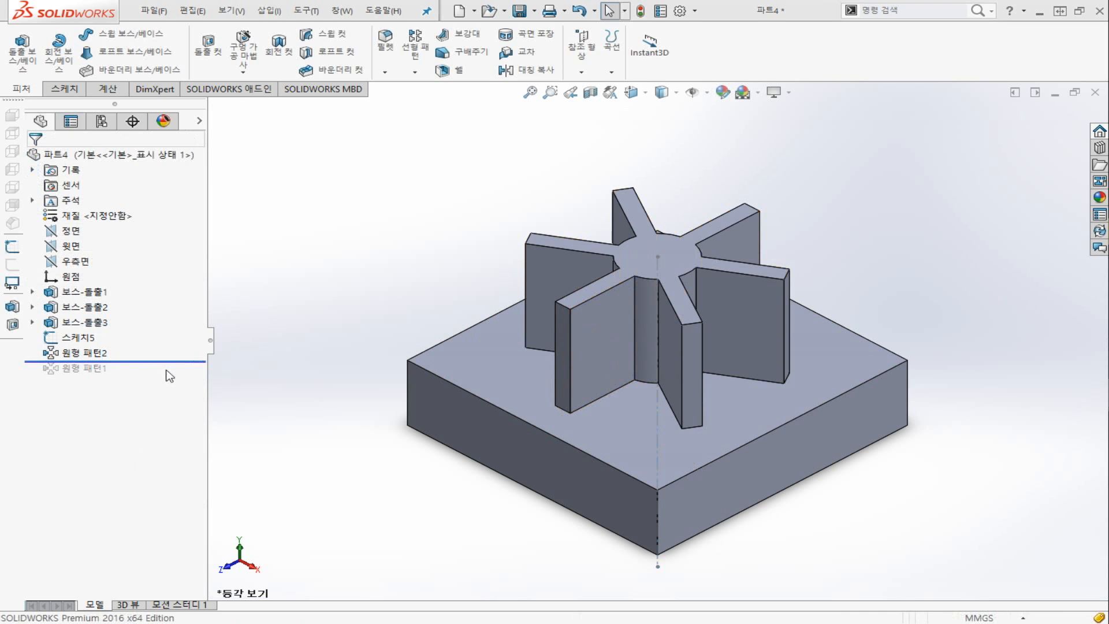
Roll the model history back to just before the centerline sketch and turn on the display of temporary axes
drag(175, 363, 178, 333)
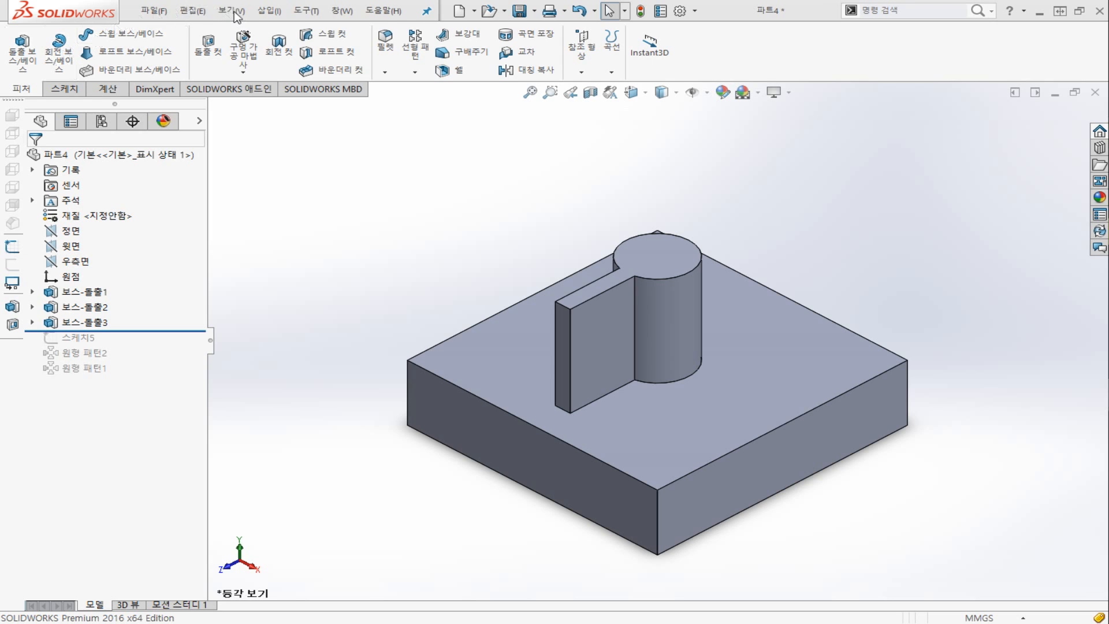
click(234, 11)
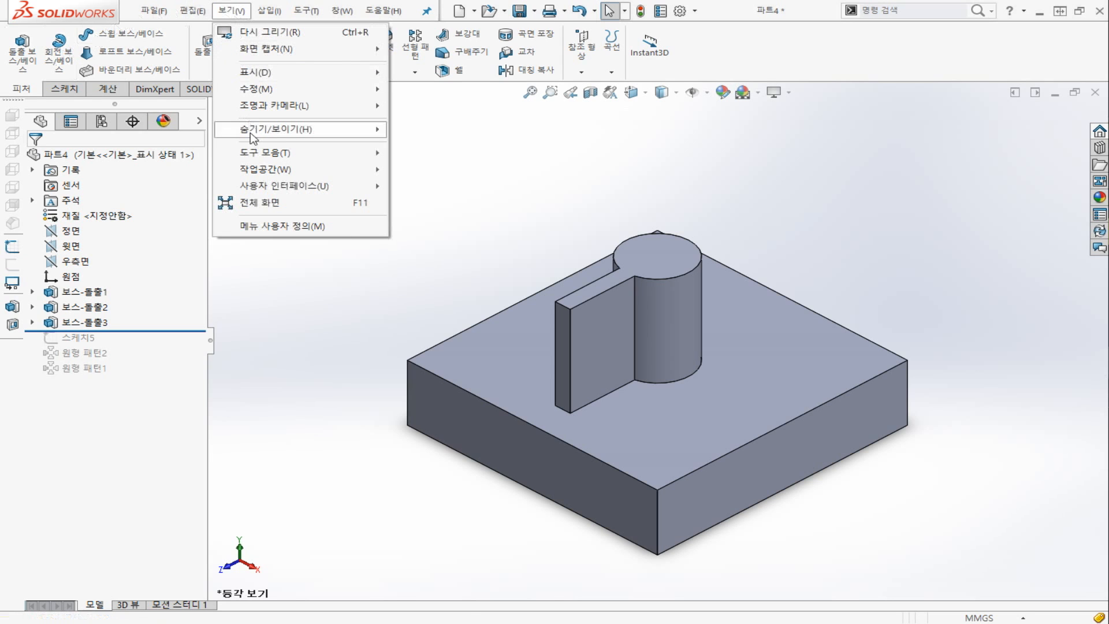
mouse_move(377, 135)
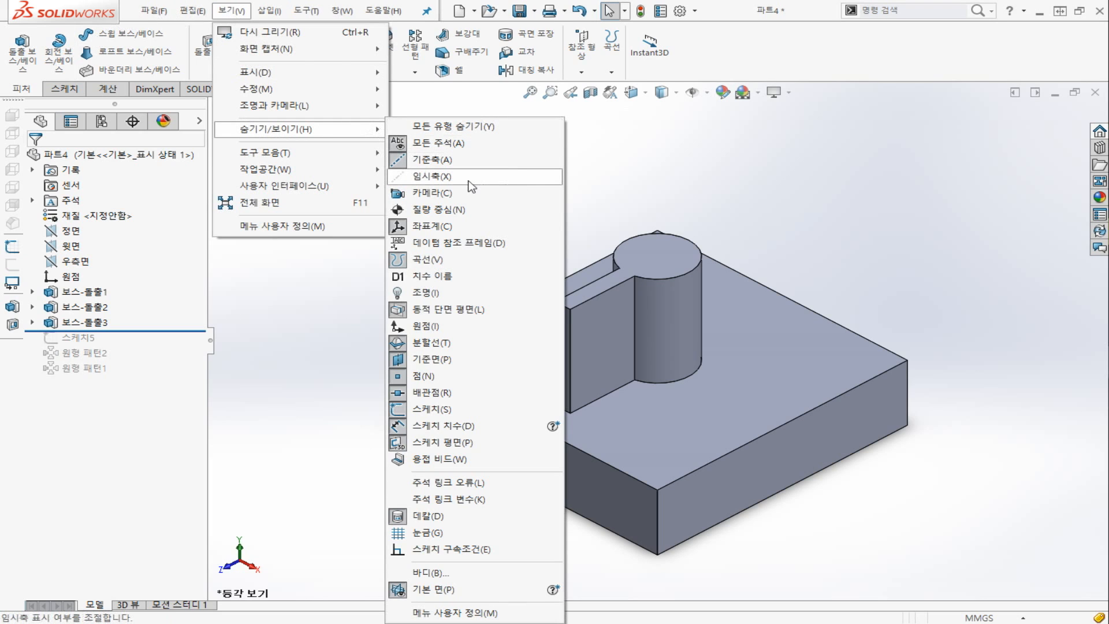
click(439, 176)
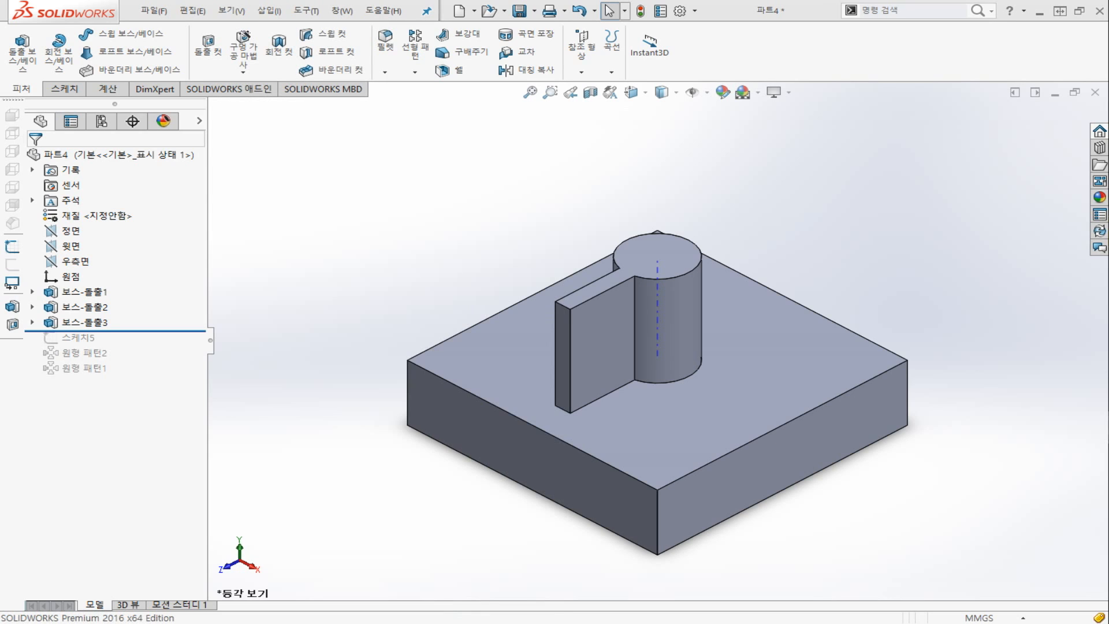
Circular-pattern the thin rib about the cylinder's temporary axis as 6 equally spaced instances over 360° and accept it
click(415, 71)
click(433, 105)
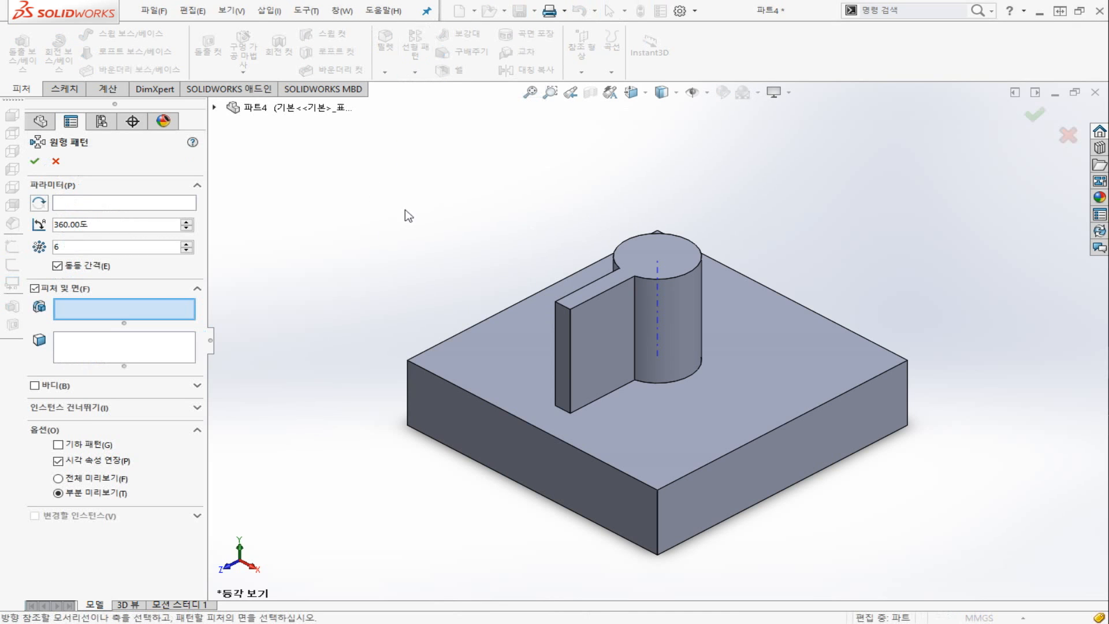
click(601, 323)
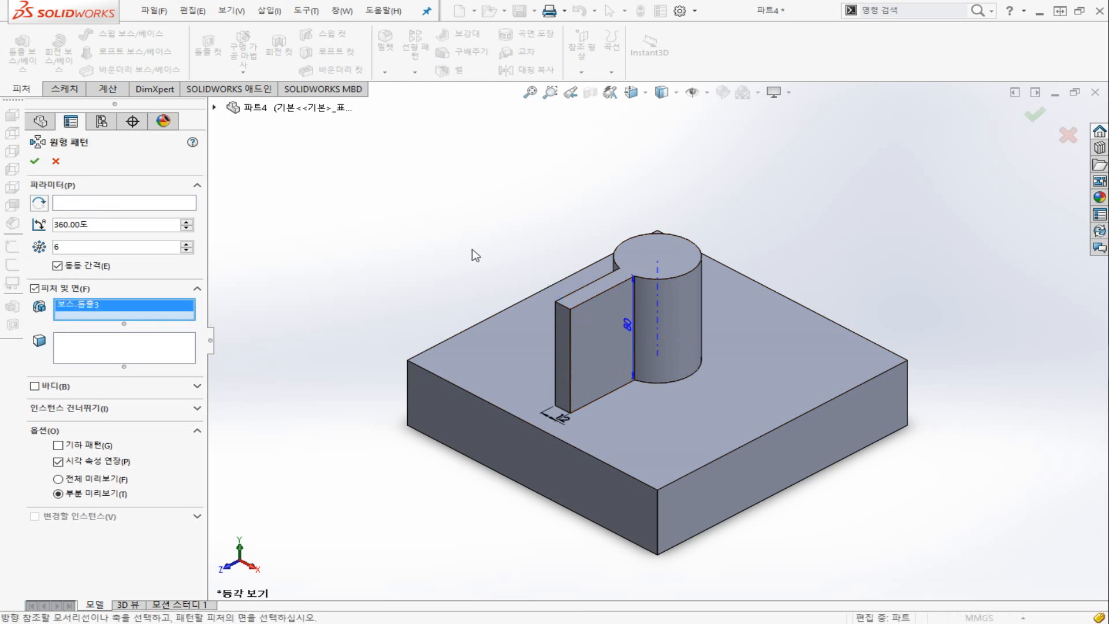
click(123, 207)
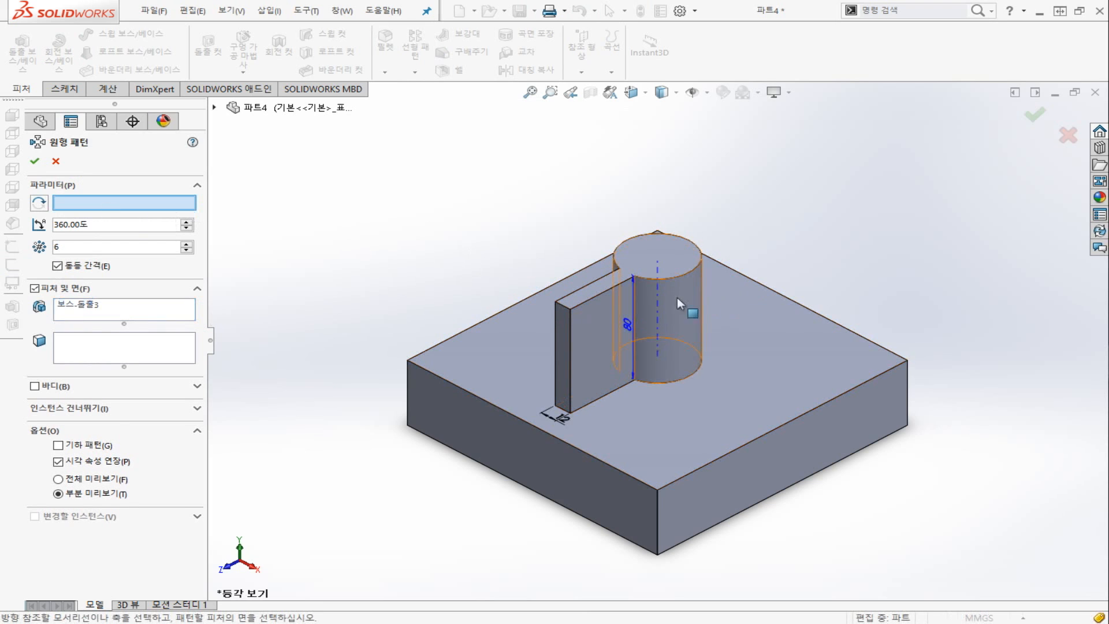
click(659, 300)
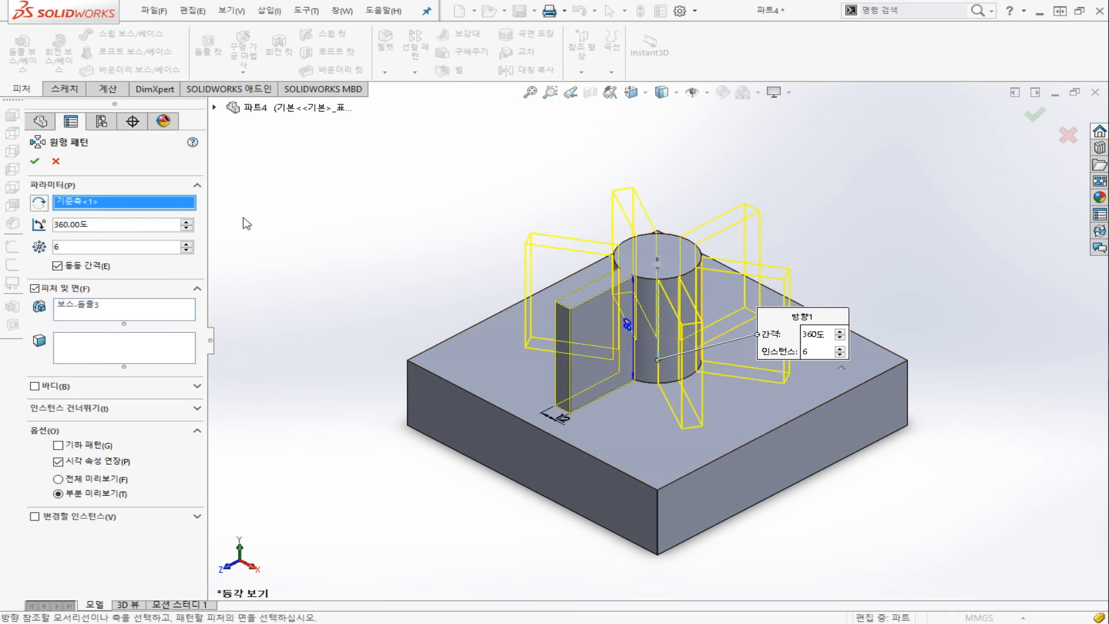
click(35, 161)
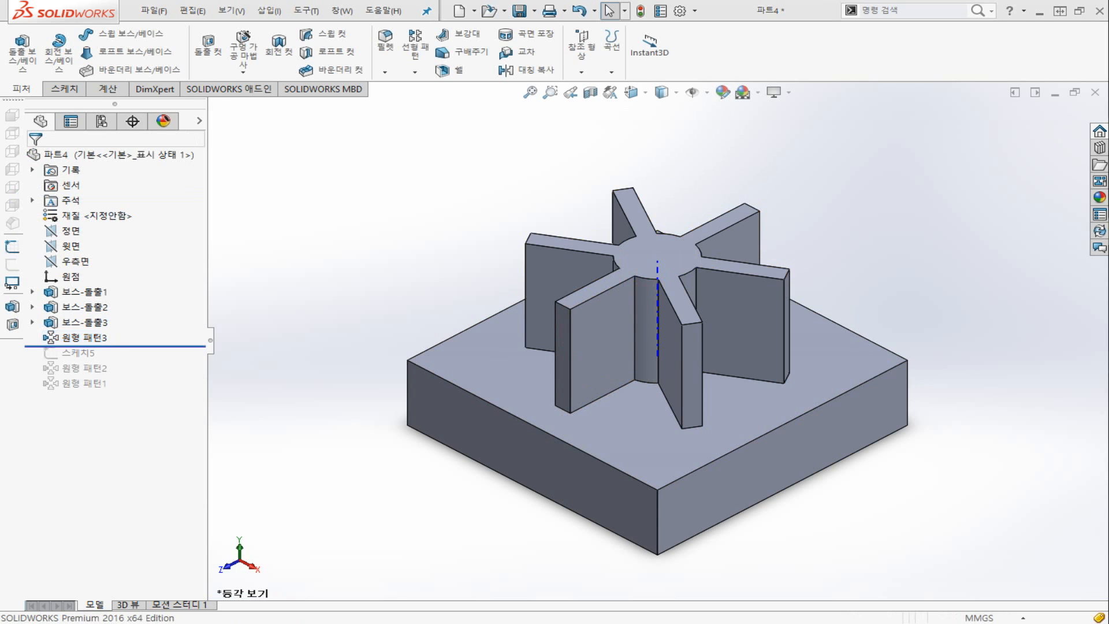
Edit the newest circular pattern to repeat the whole solid body about the block's top front-left edge, and accept it
click(87, 338)
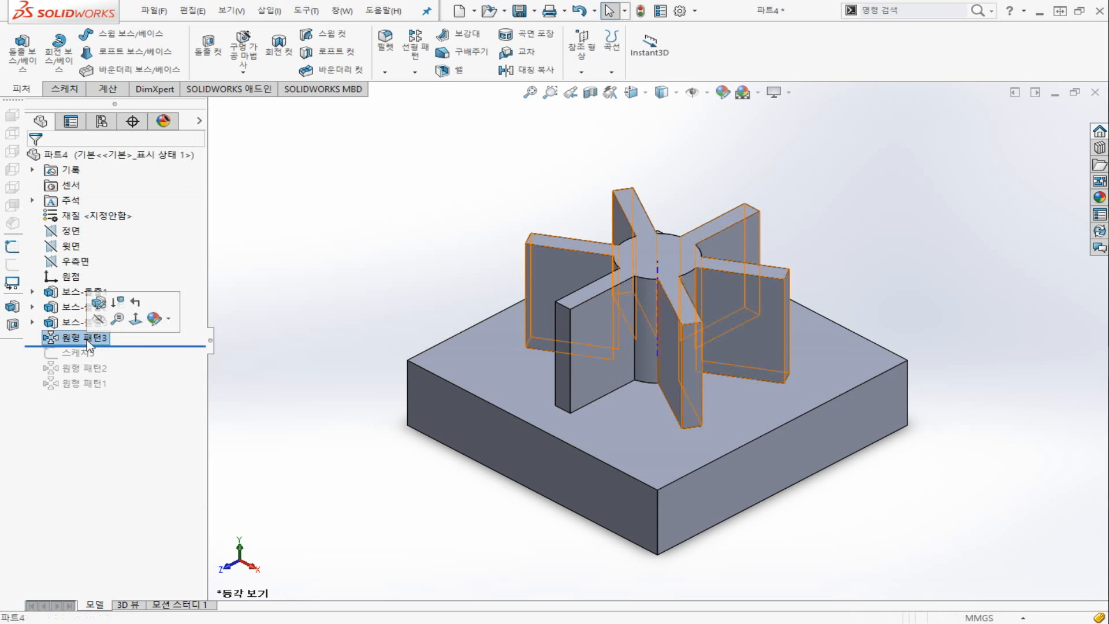
click(99, 302)
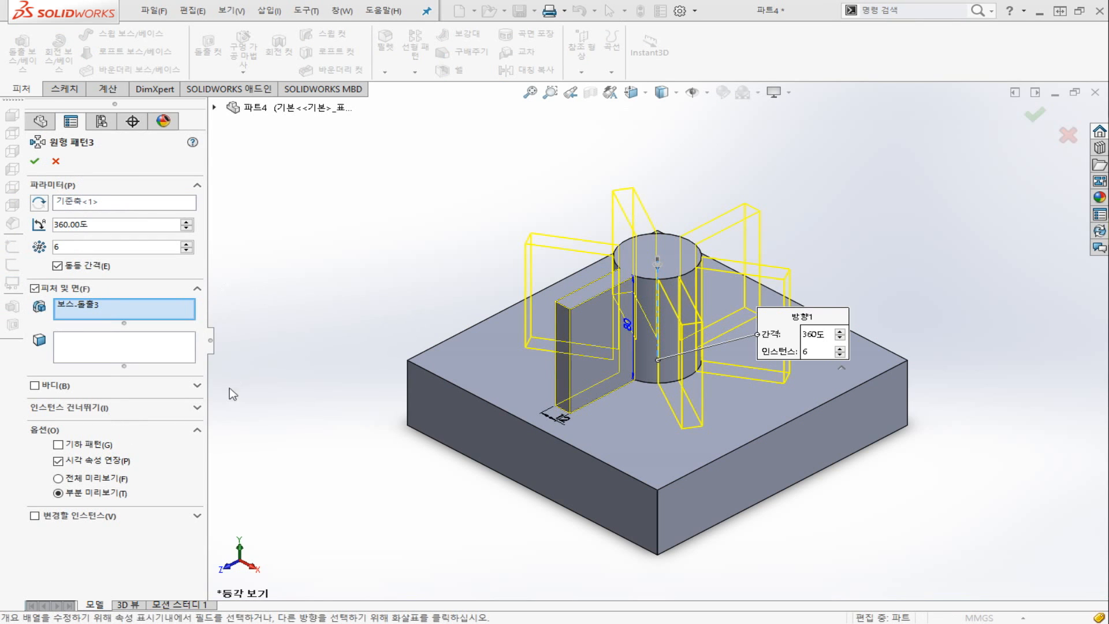
click(197, 409)
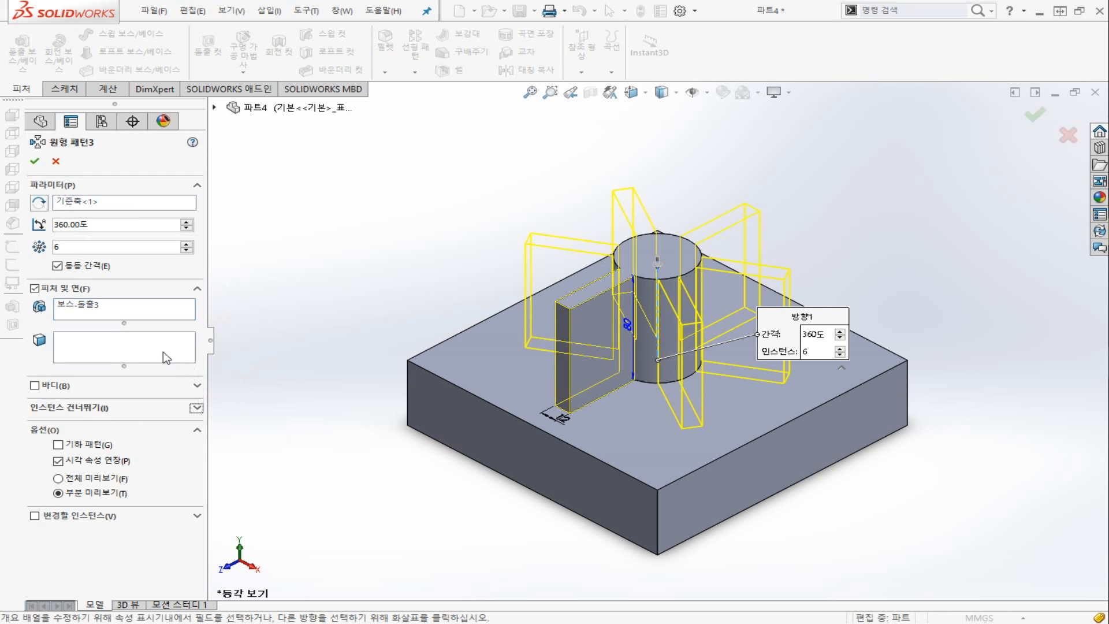
click(56, 387)
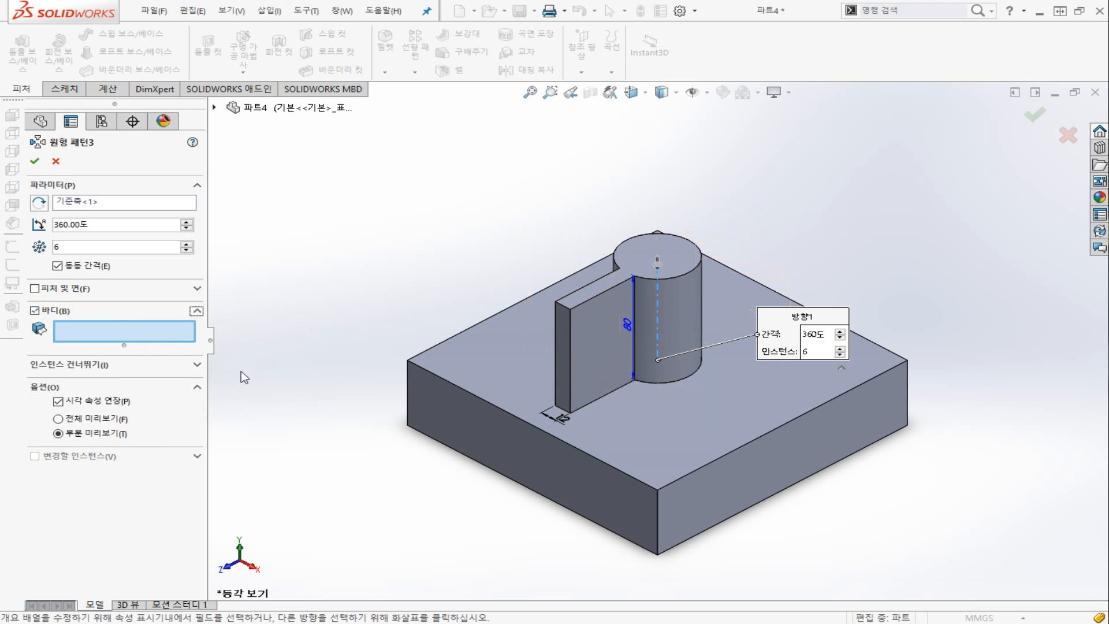
click(565, 450)
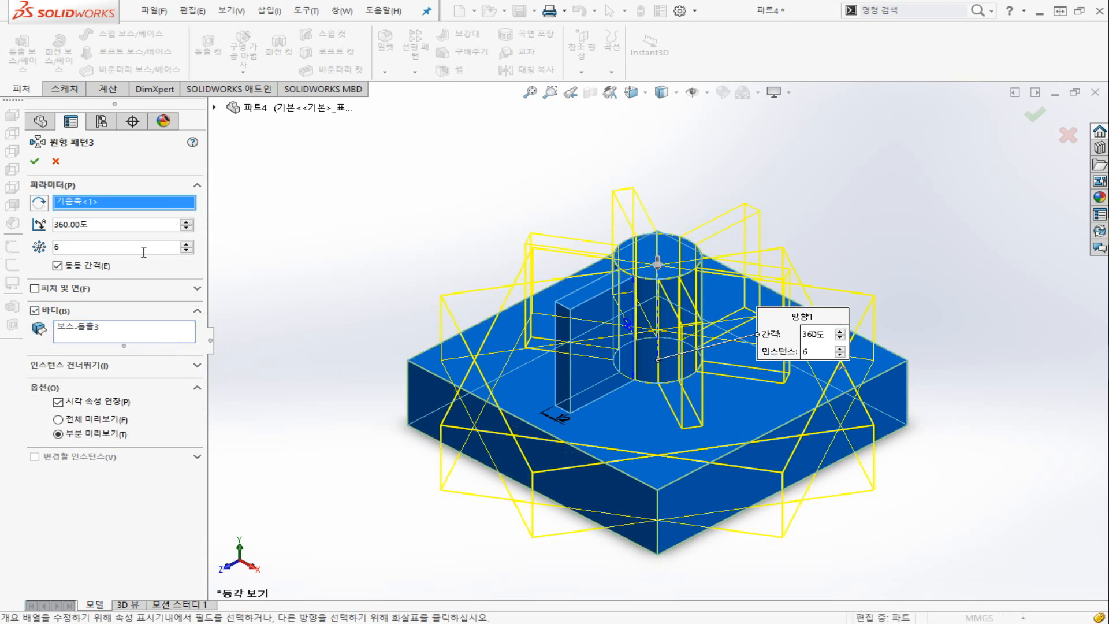
click(517, 417)
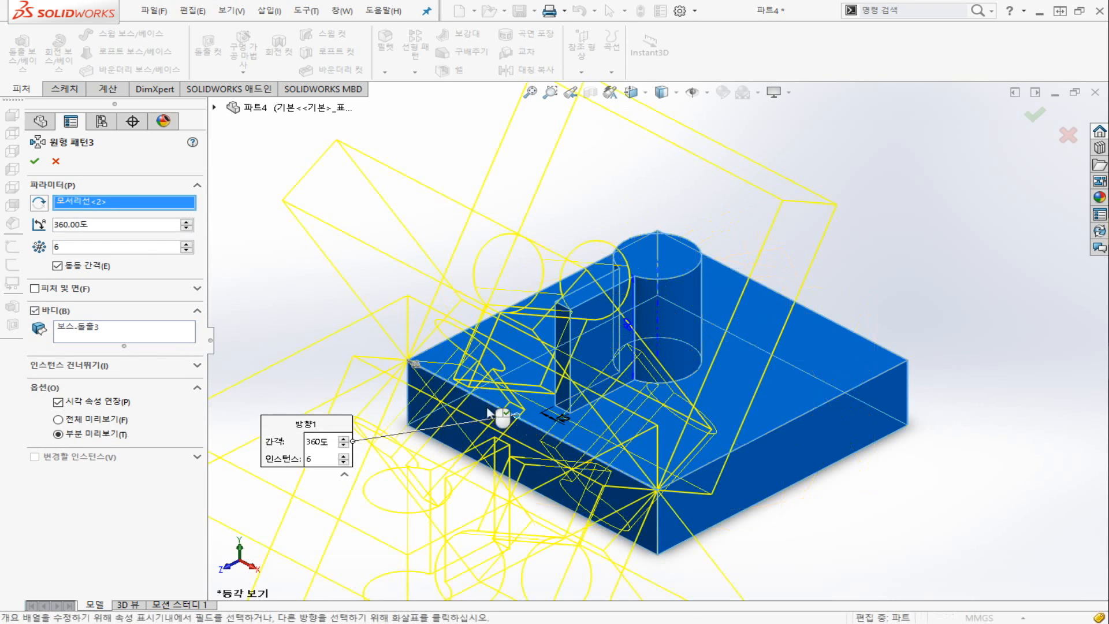
click(35, 161)
scroll(272, 353, up, 2)
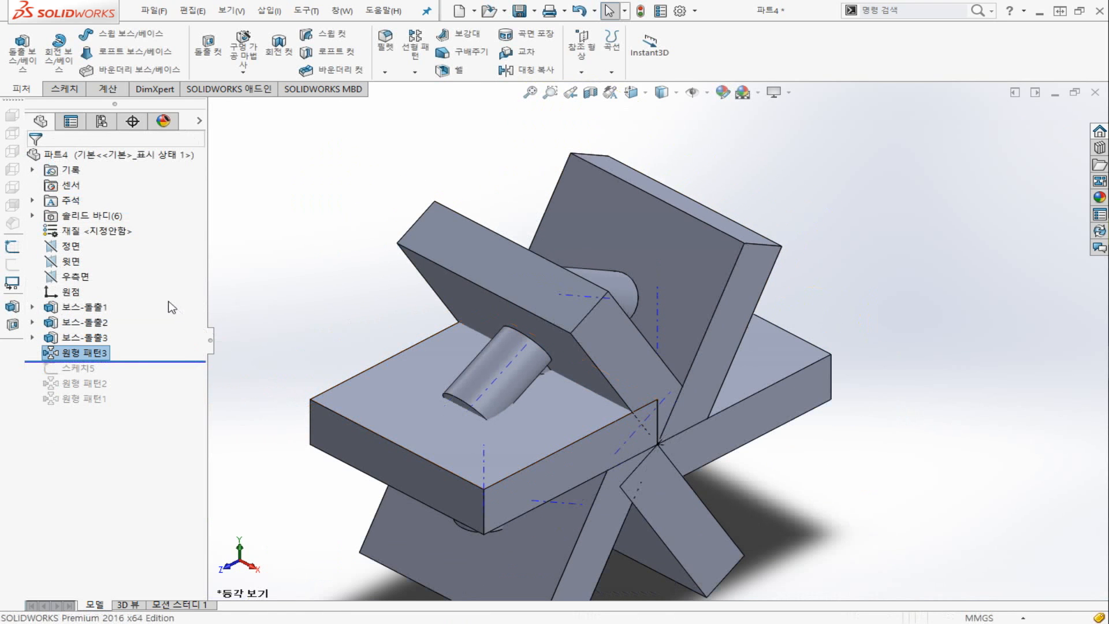
key(f)
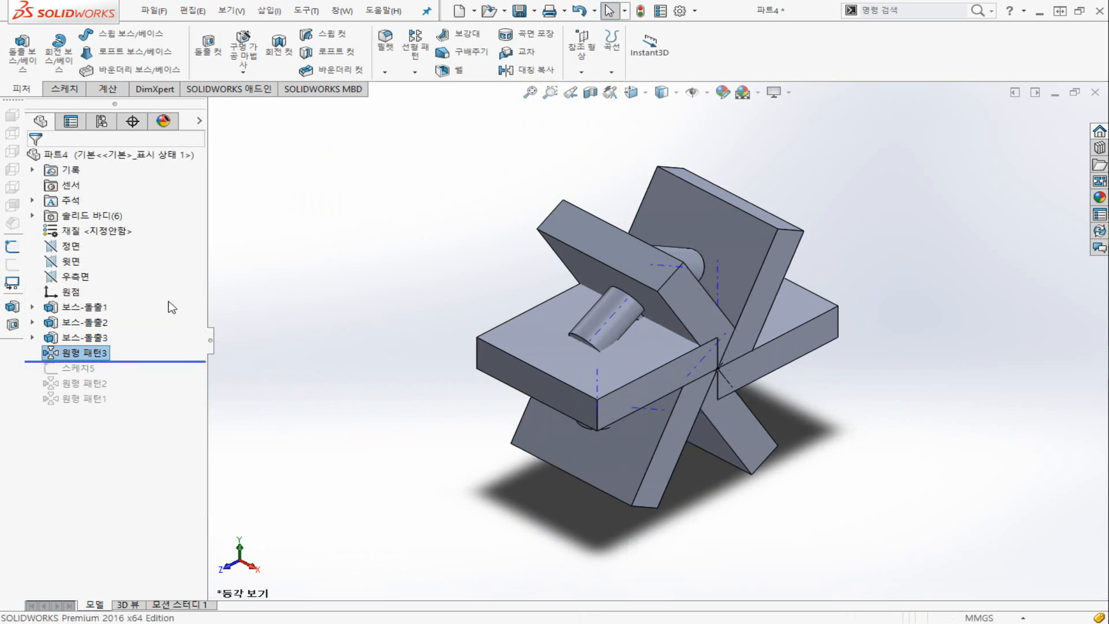
Edit the circular pattern to repeat only the thin rib feature about the cylinder's temporary axis
click(48, 353)
click(58, 317)
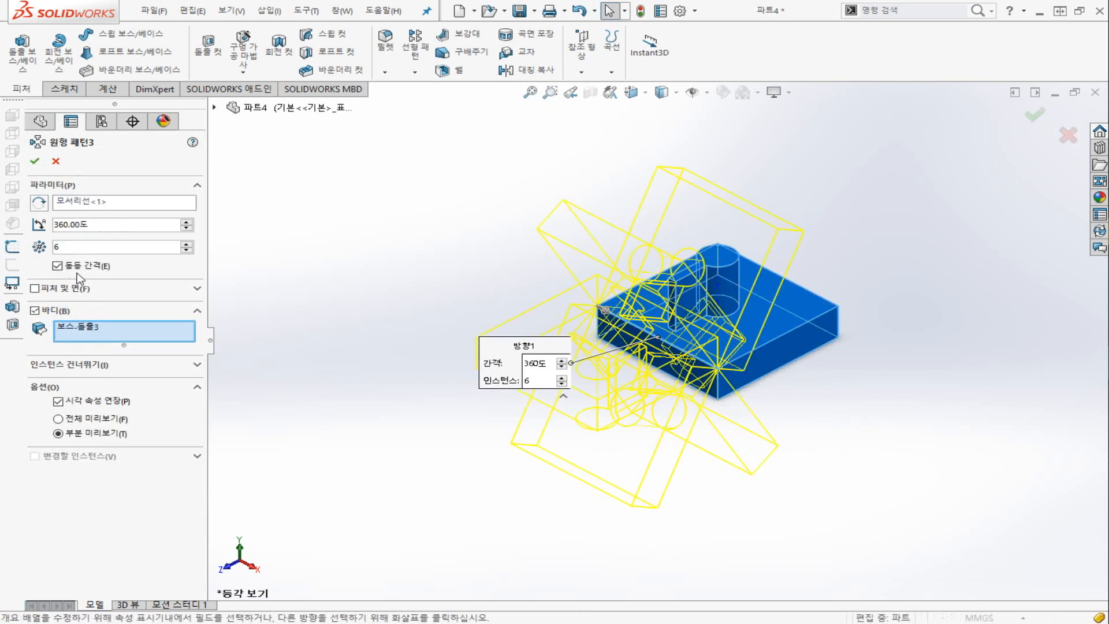
click(71, 288)
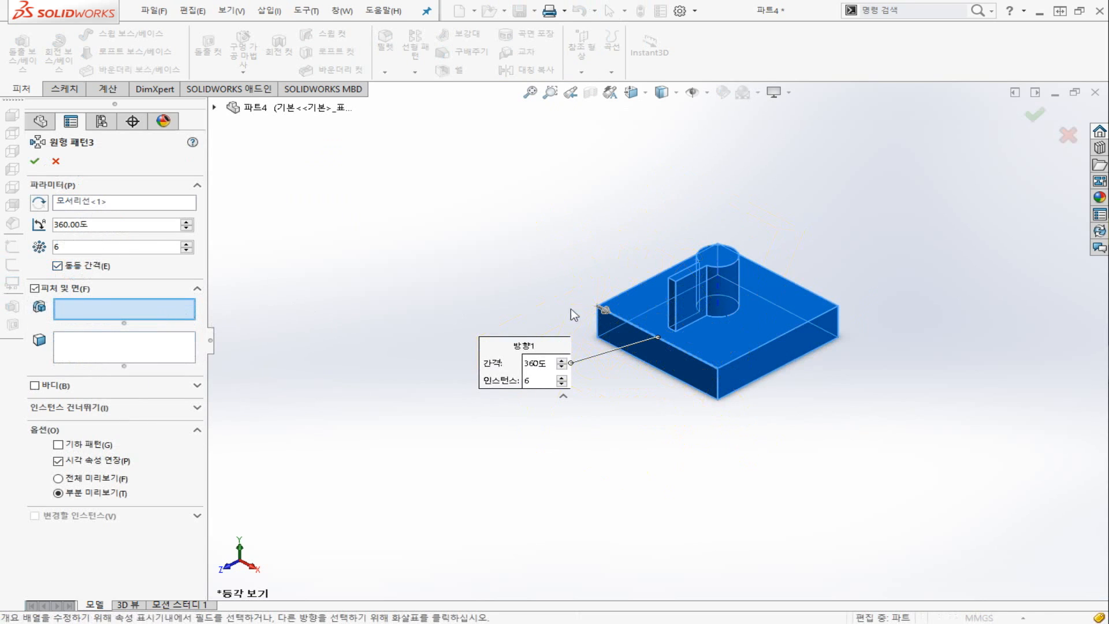
click(691, 303)
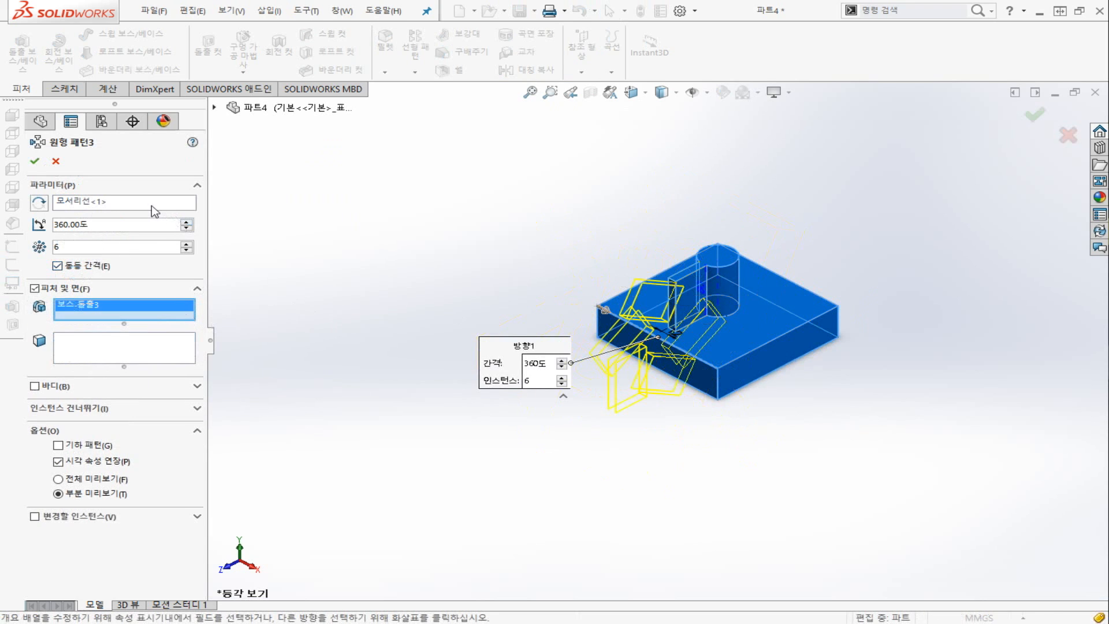
click(94, 203)
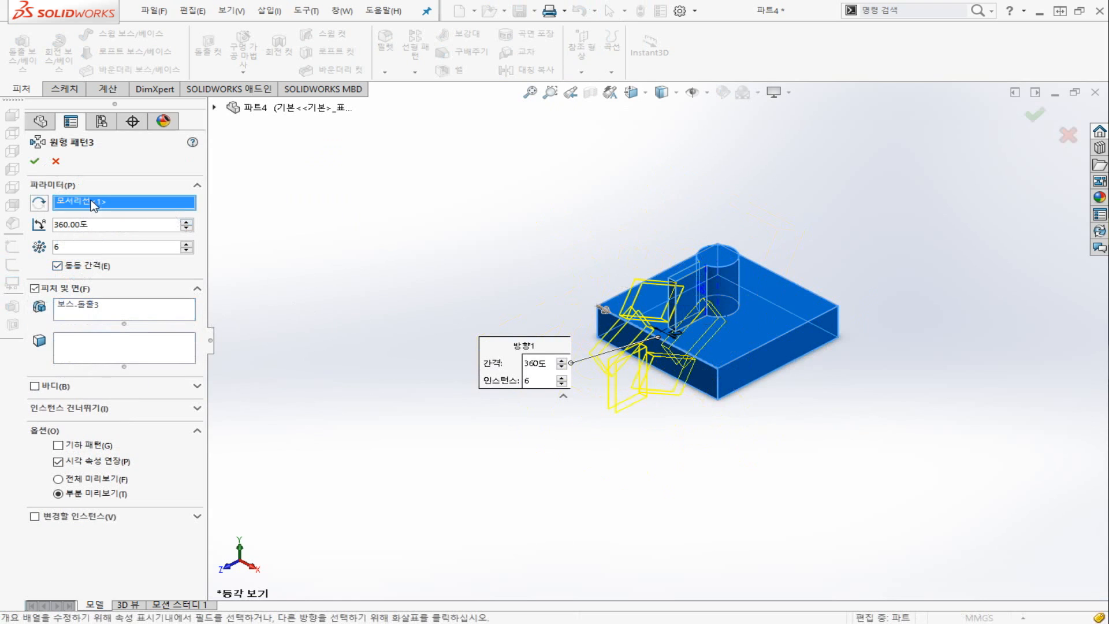
click(720, 276)
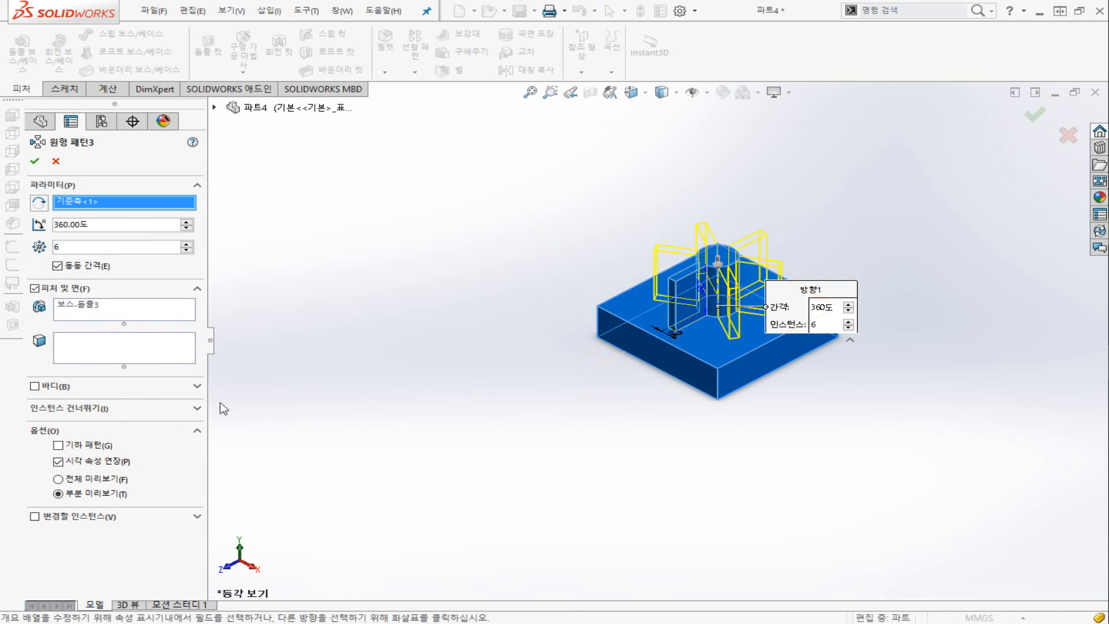
Skip instances 2 and 5 in the rib's circular pattern and accept the change
click(93, 409)
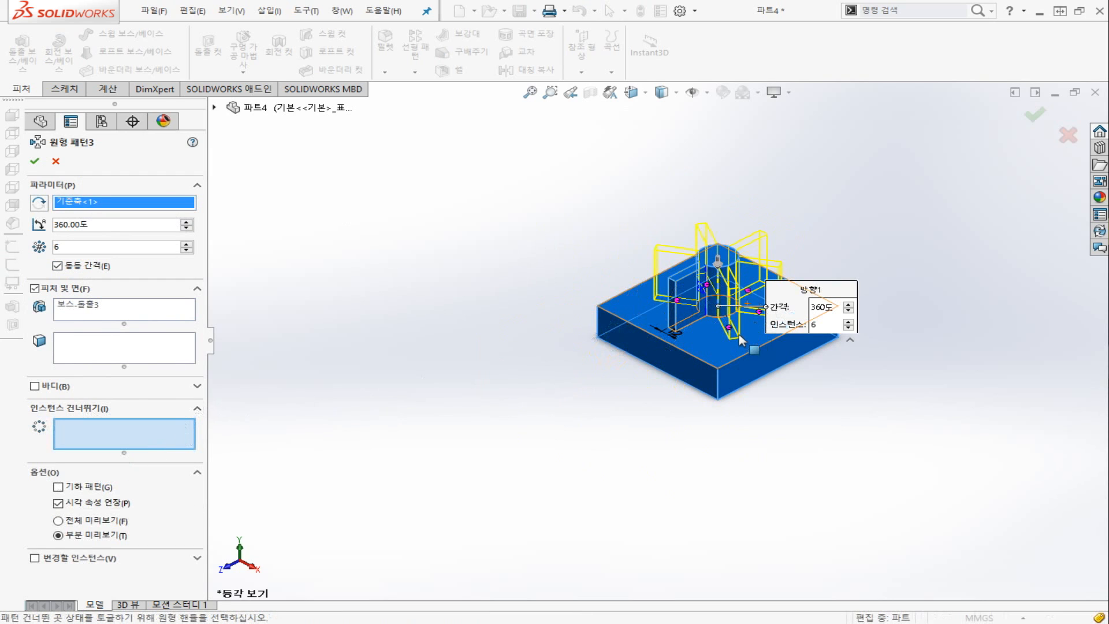
click(759, 312)
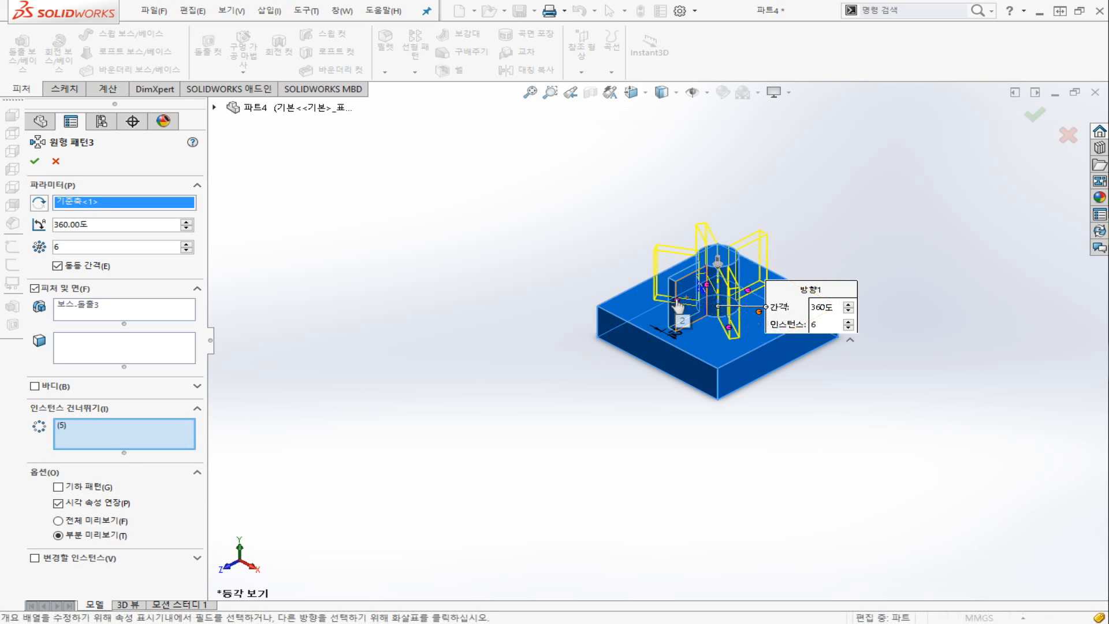
click(677, 300)
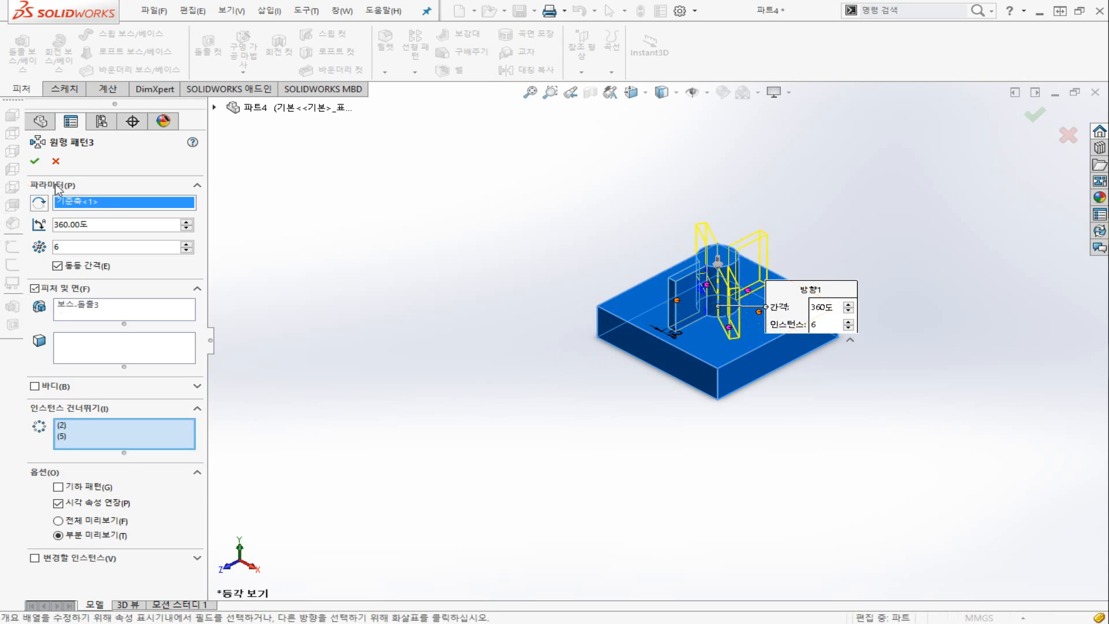
click(34, 162)
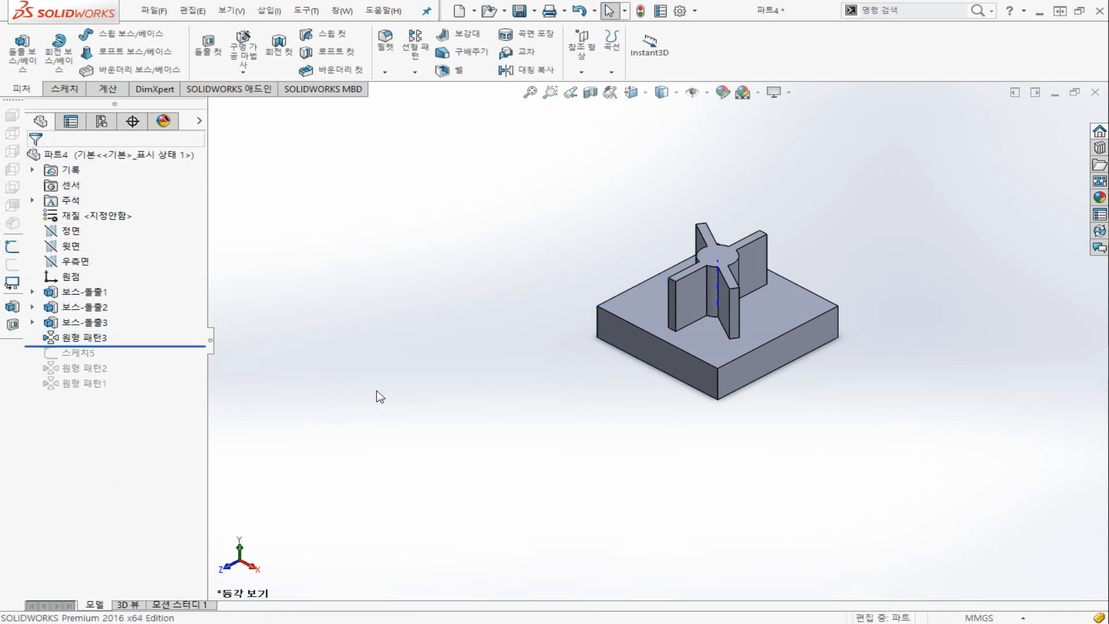
Start a new Circular Pattern on the block with the cylinder and single rib
key(f)
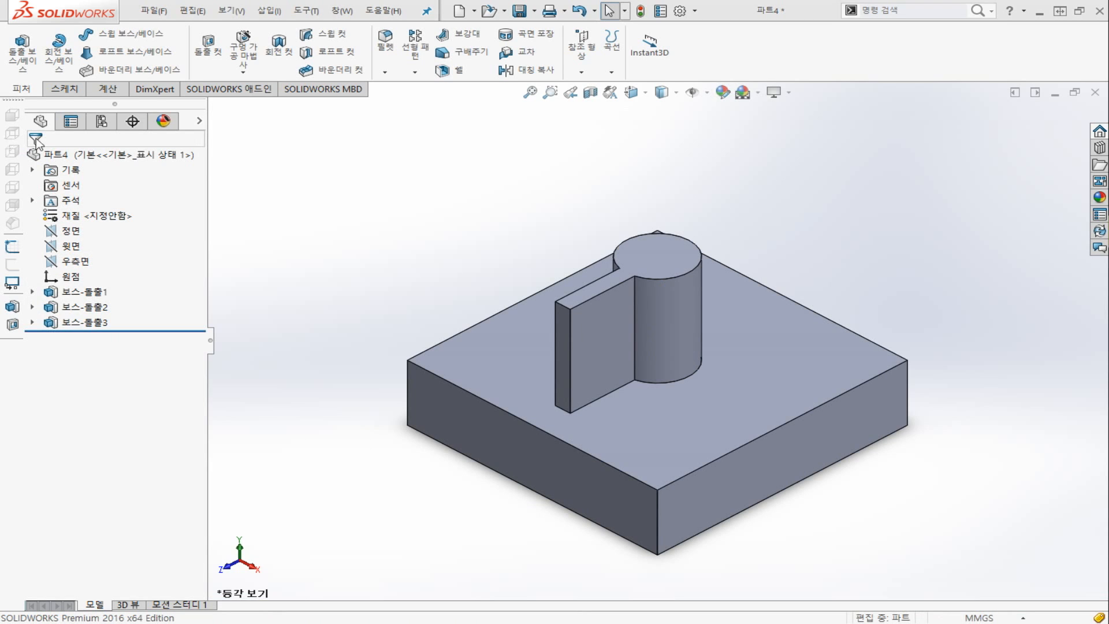
click(415, 72)
click(424, 74)
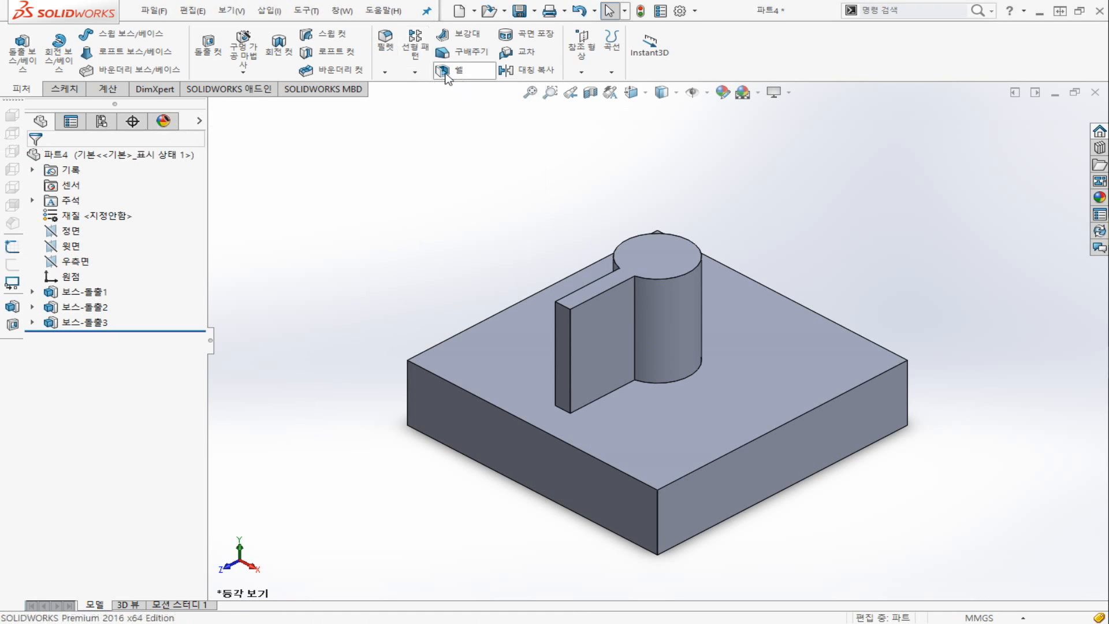
click(424, 74)
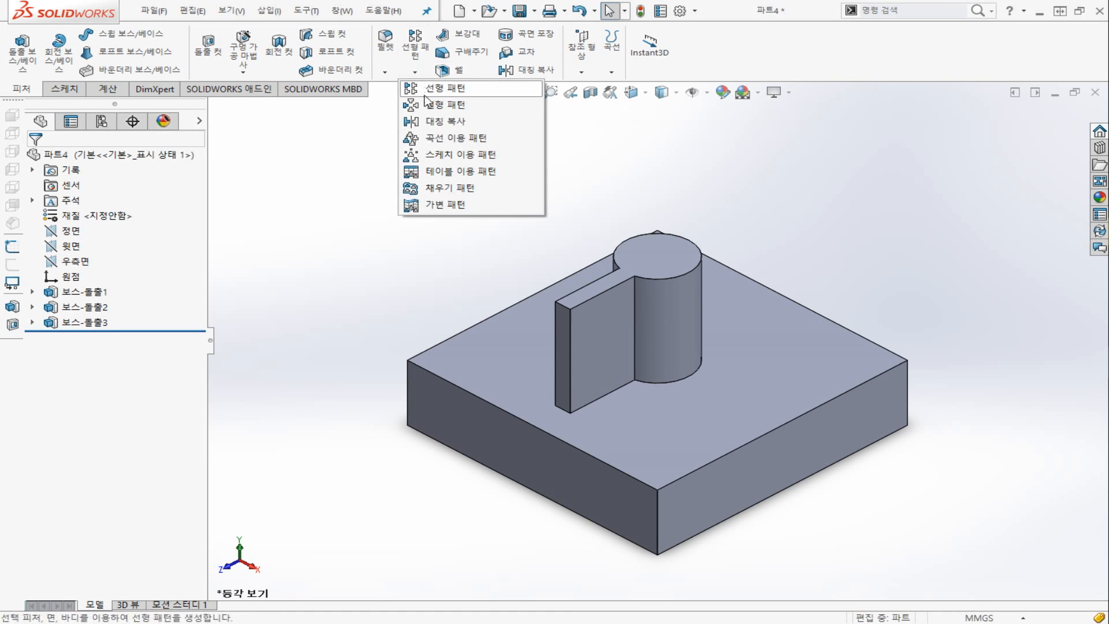
click(452, 110)
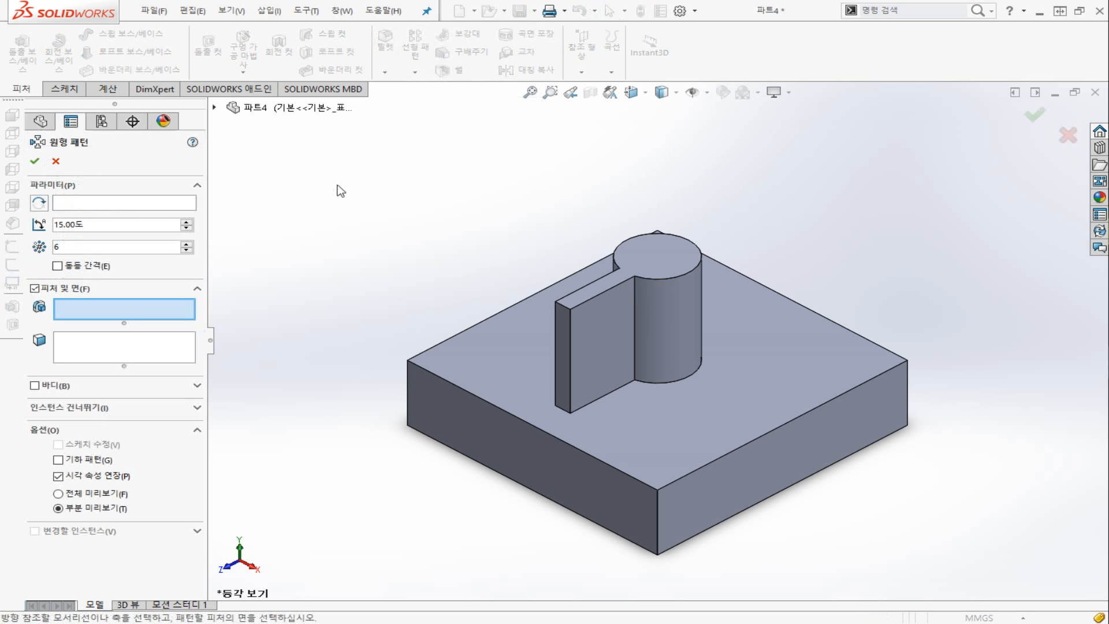